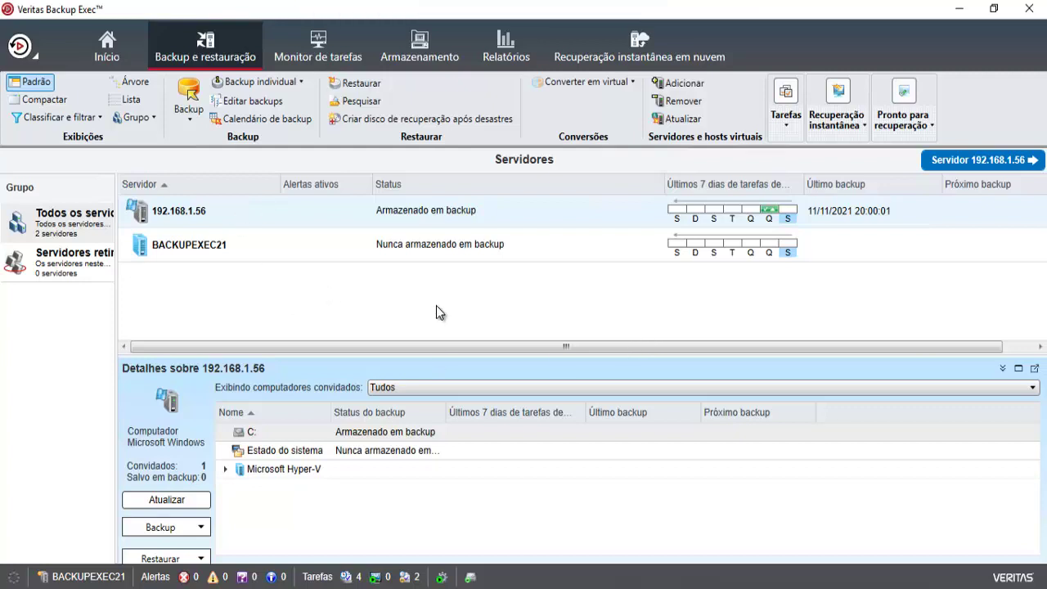
Start adding a VMware vCenter server or ESX host with IP address 192.168.1.38, leaving the description blank and guest agent installation enabled
click(680, 83)
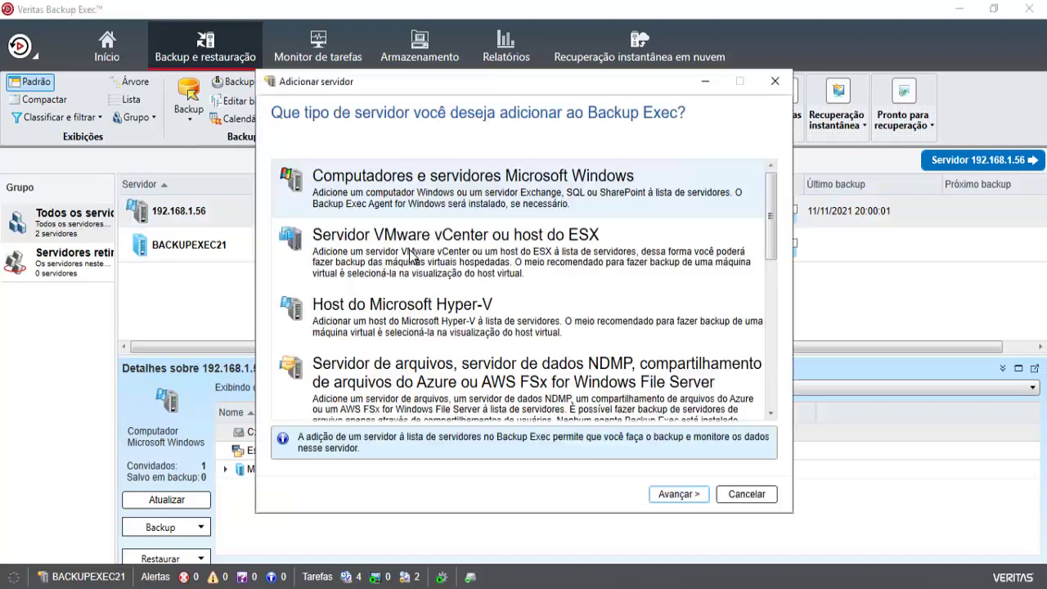
click(473, 245)
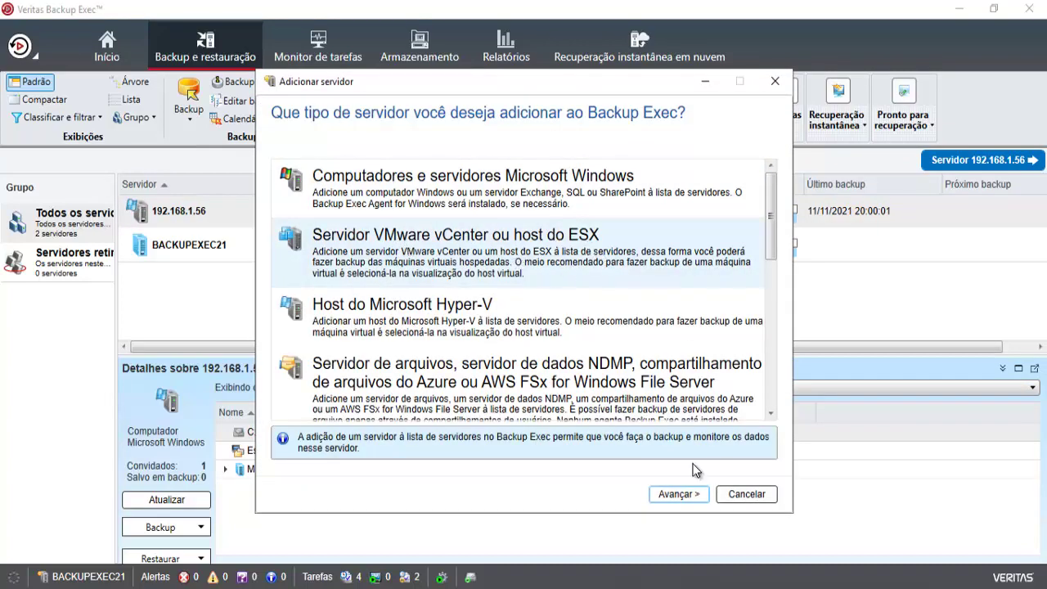
click(678, 495)
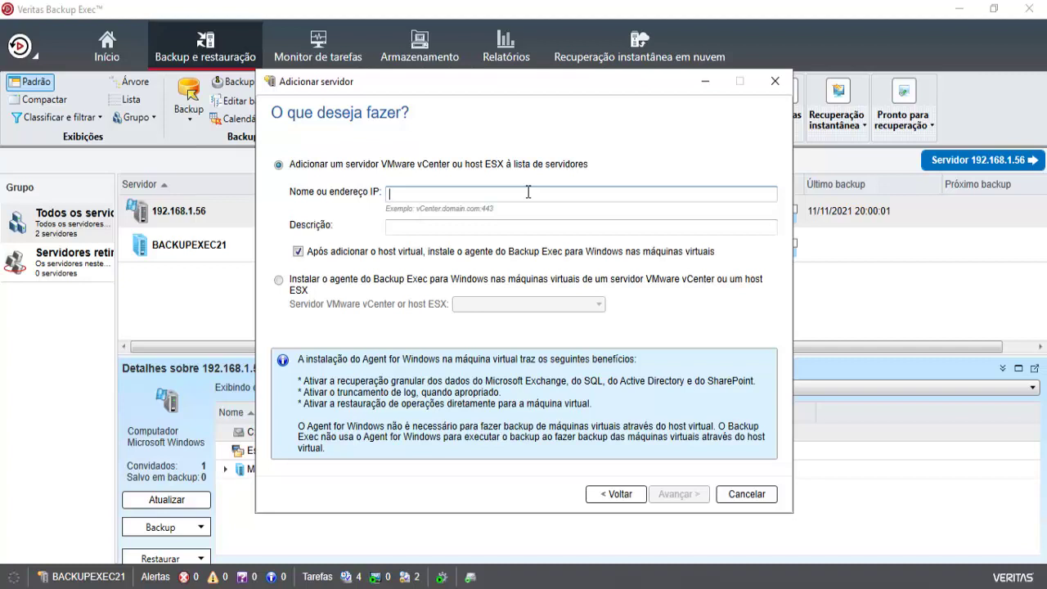
text(192.1)
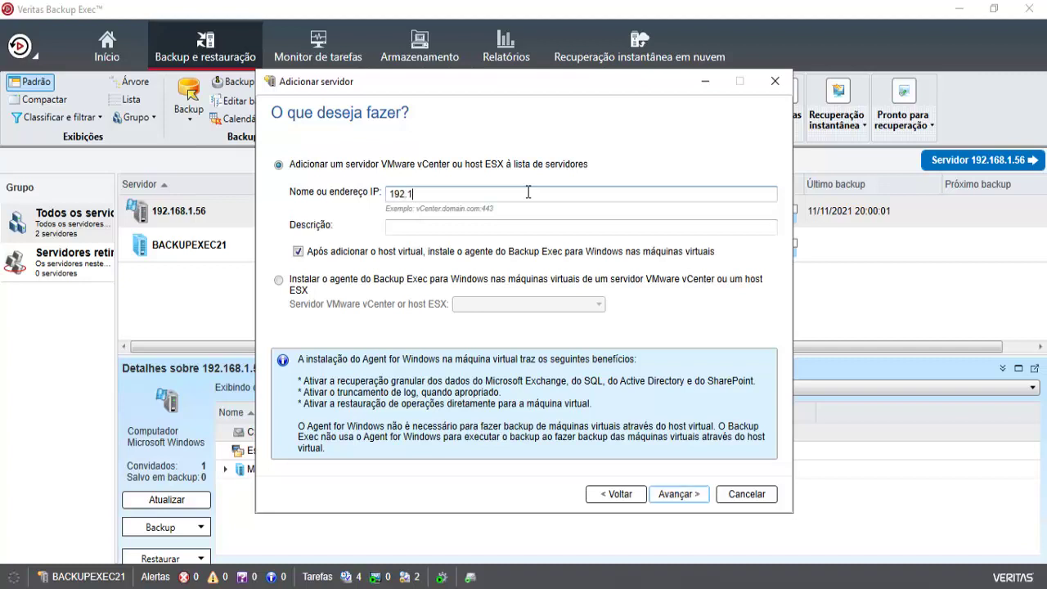
text(68.1.38)
click(480, 227)
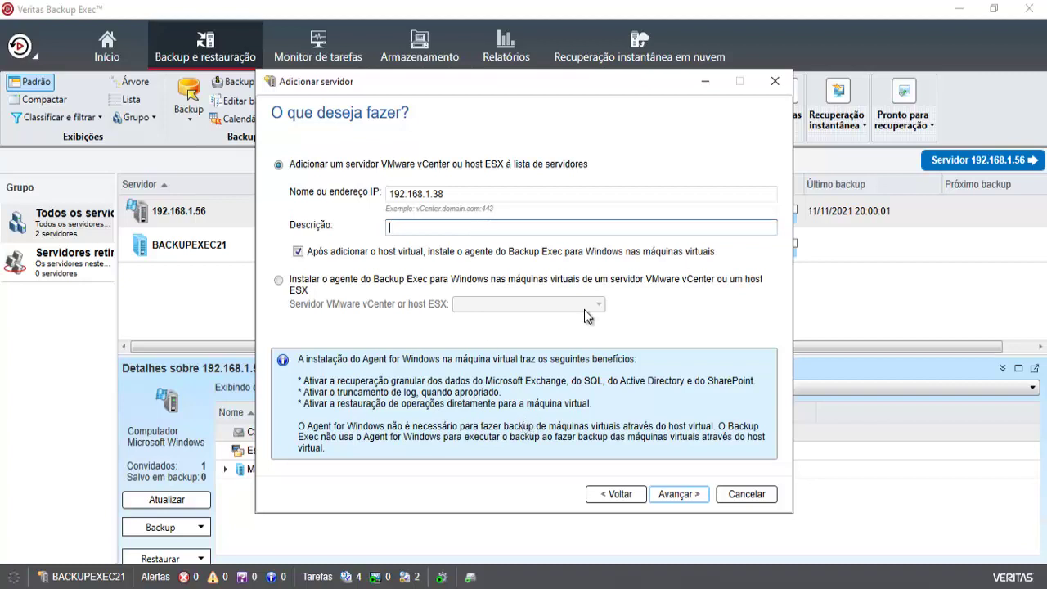
click(686, 494)
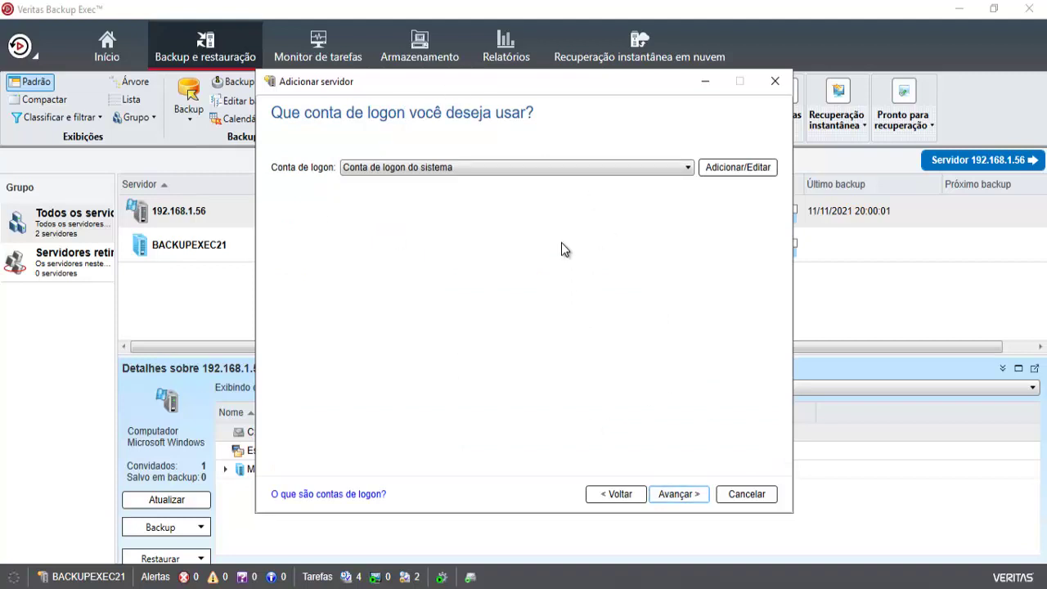
Create a restricted logon account with user name root, enter and confirm the account password, and select it for the new server
click(579, 167)
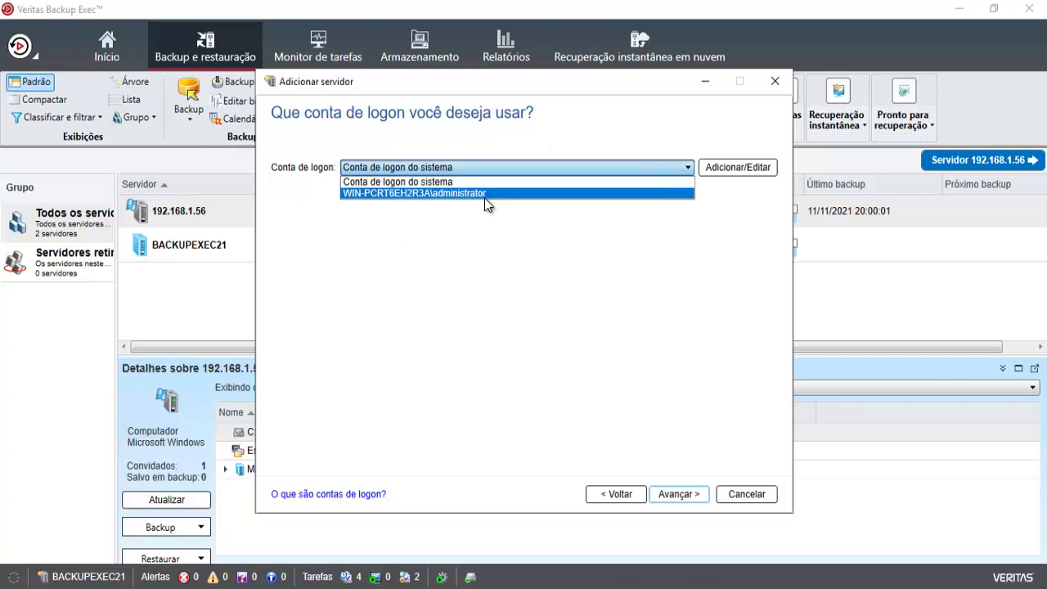
click(396, 228)
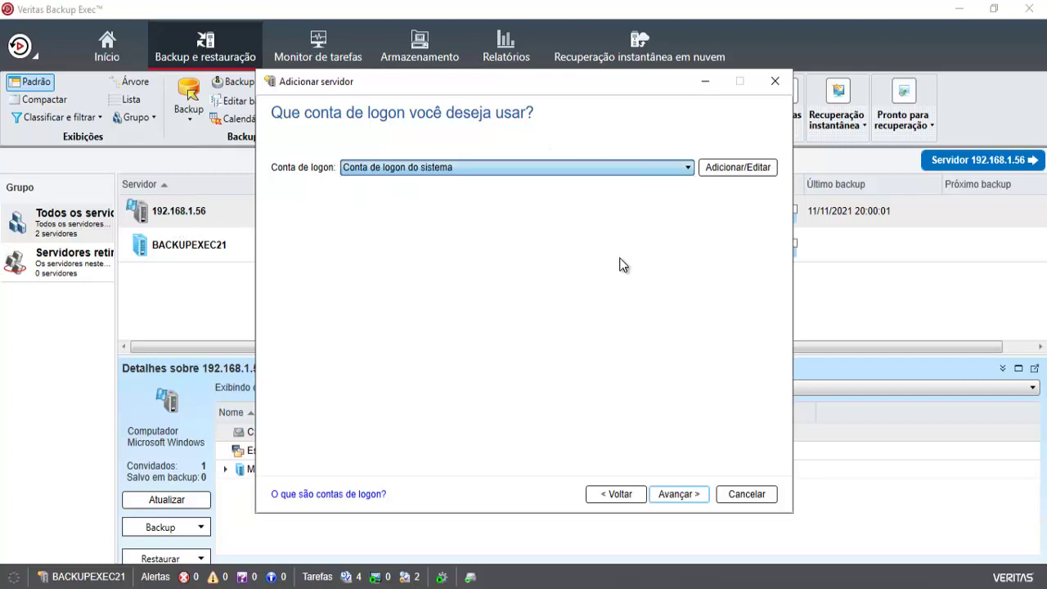
click(726, 173)
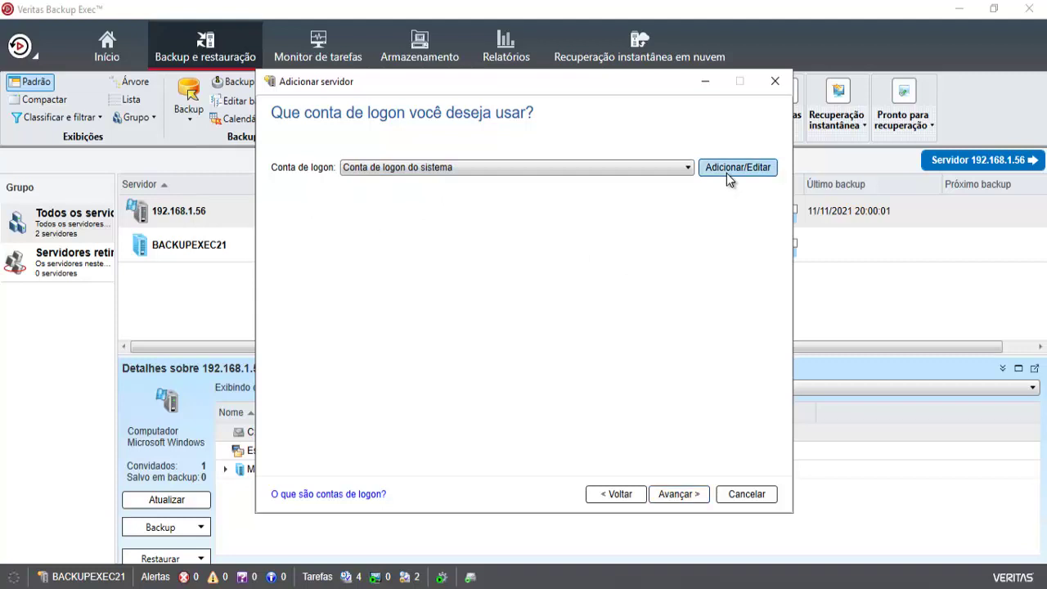
click(727, 176)
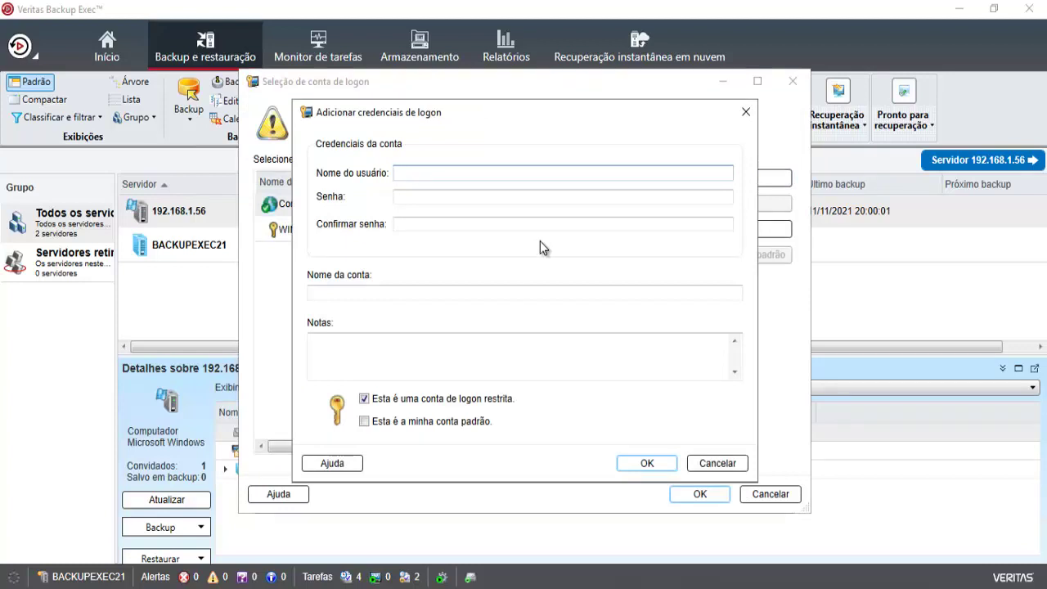
text(root)
click(523, 198)
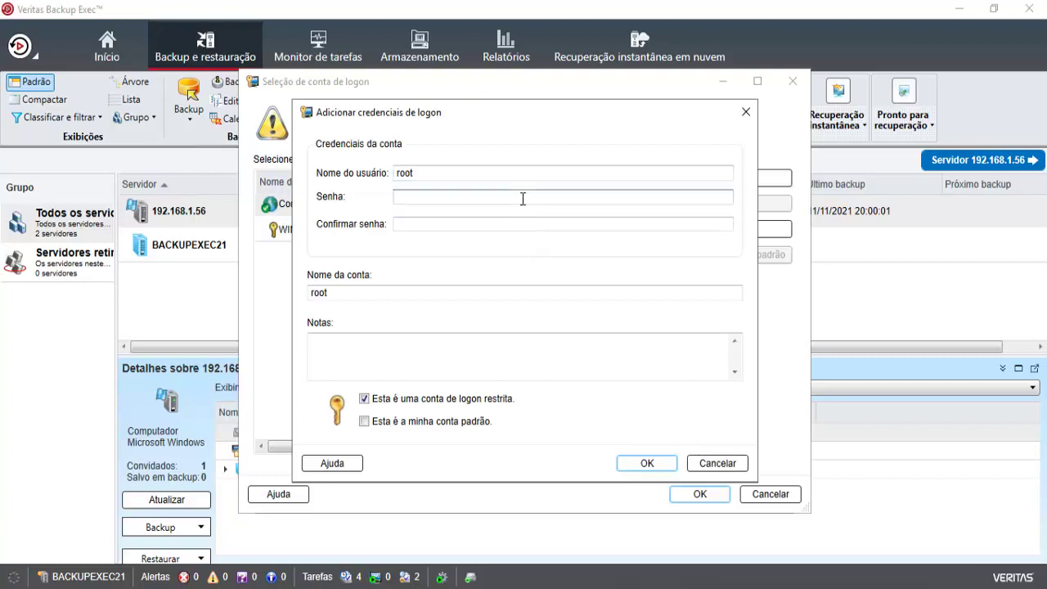
text(********)
click(519, 223)
text(**)
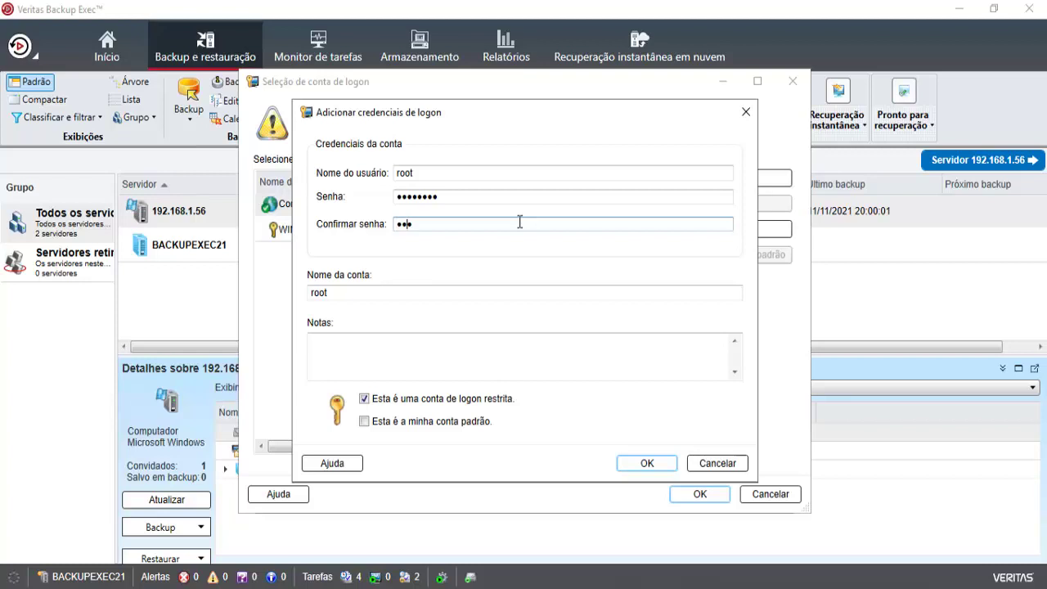
text(******)
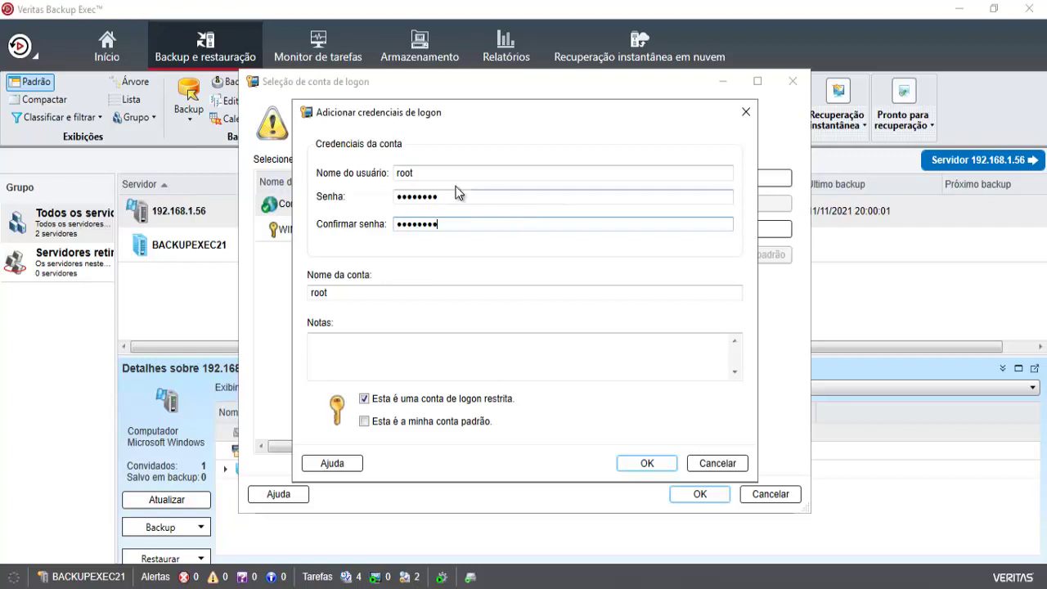
drag(425, 172, 378, 172)
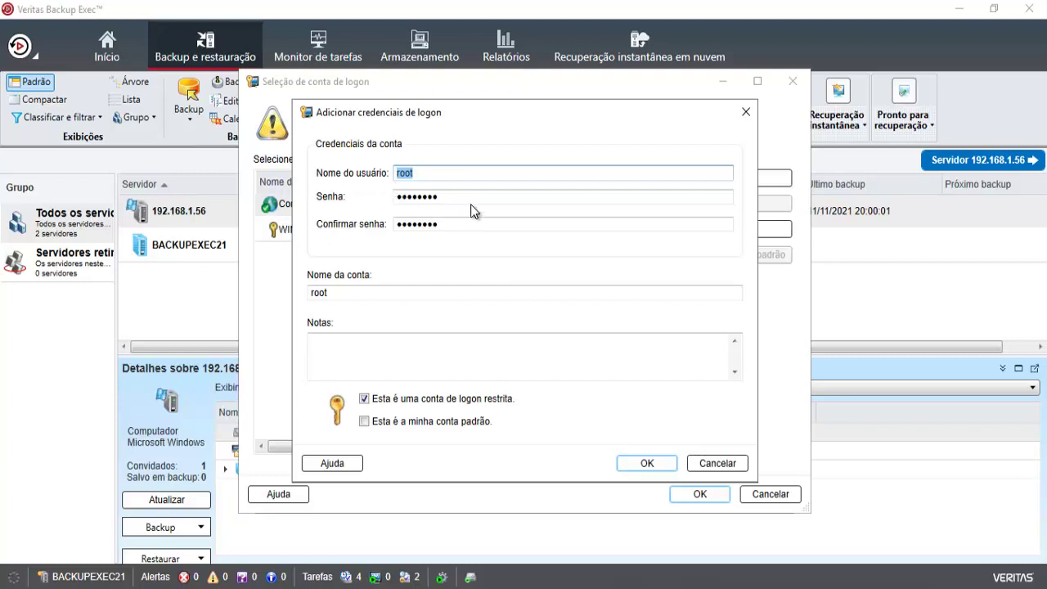
drag(456, 196, 385, 215)
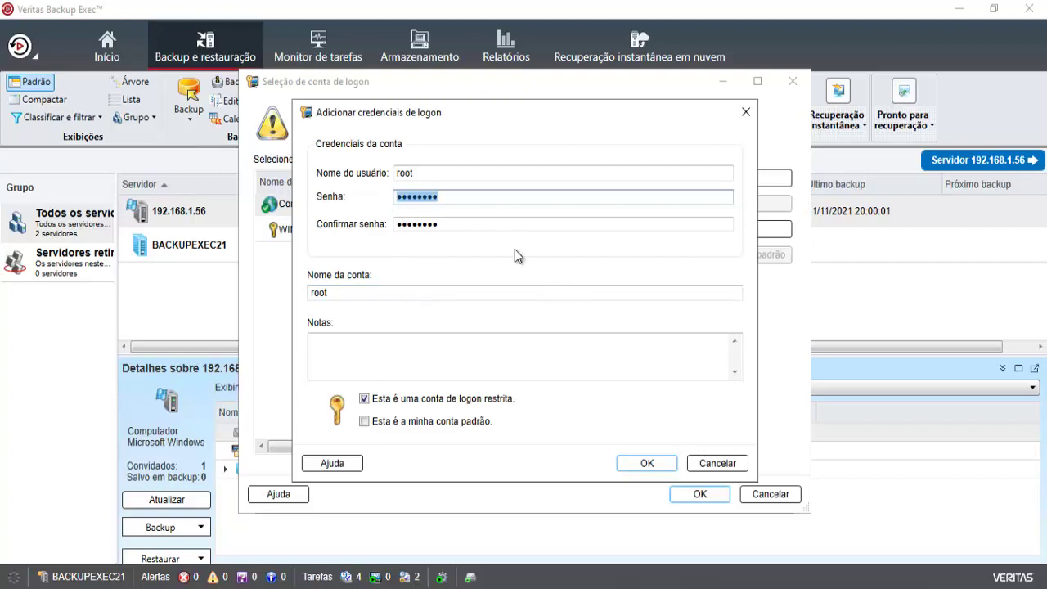
click(649, 469)
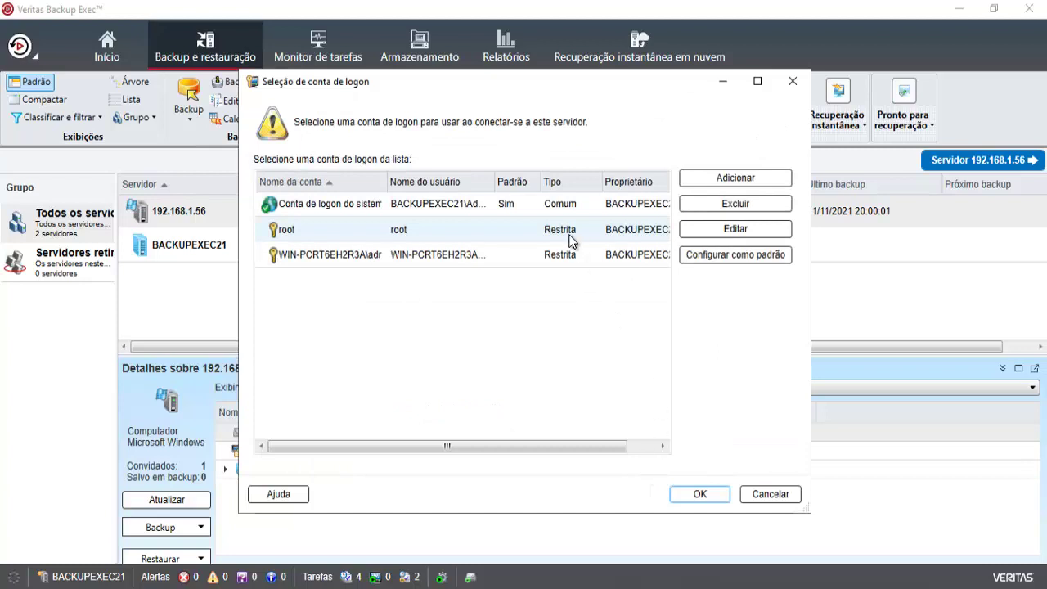
click(707, 496)
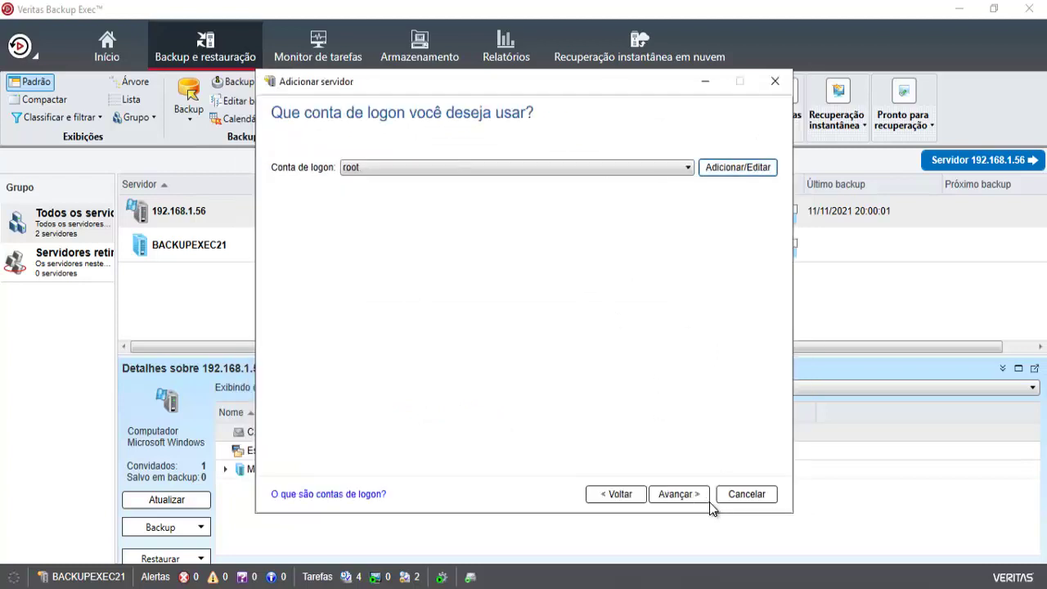
Accept the summary to add the host 192.168.1.38, and close the wizard without allowing the trust relationship
click(678, 495)
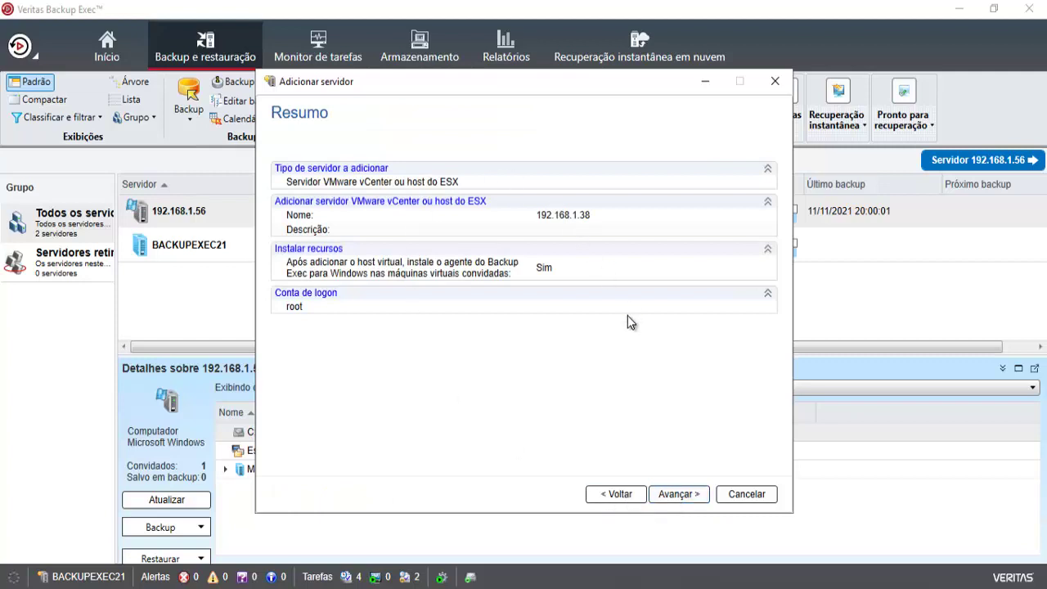
click(693, 495)
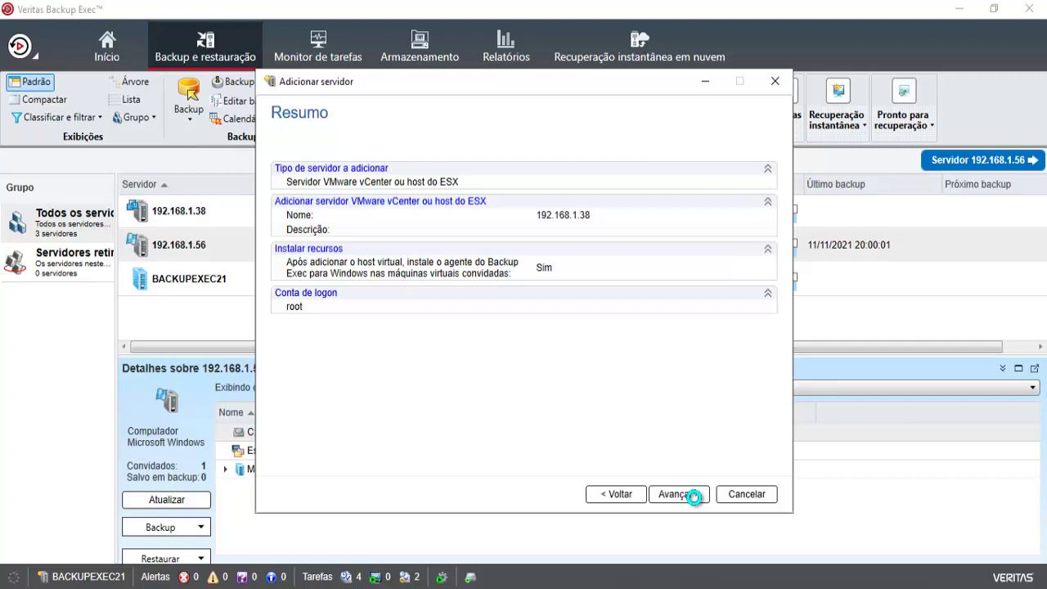
click(693, 495)
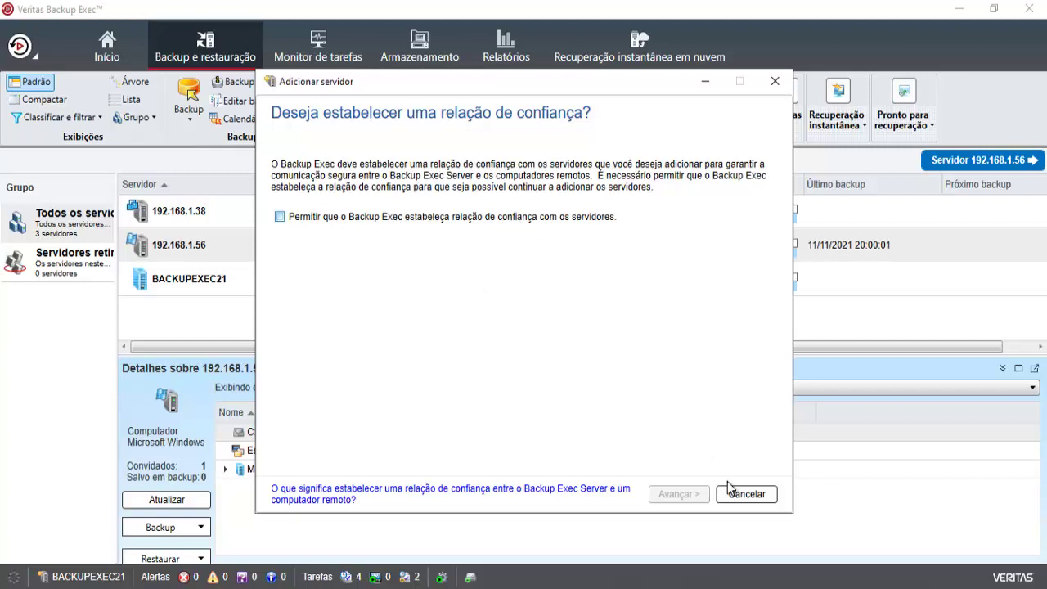
click(775, 83)
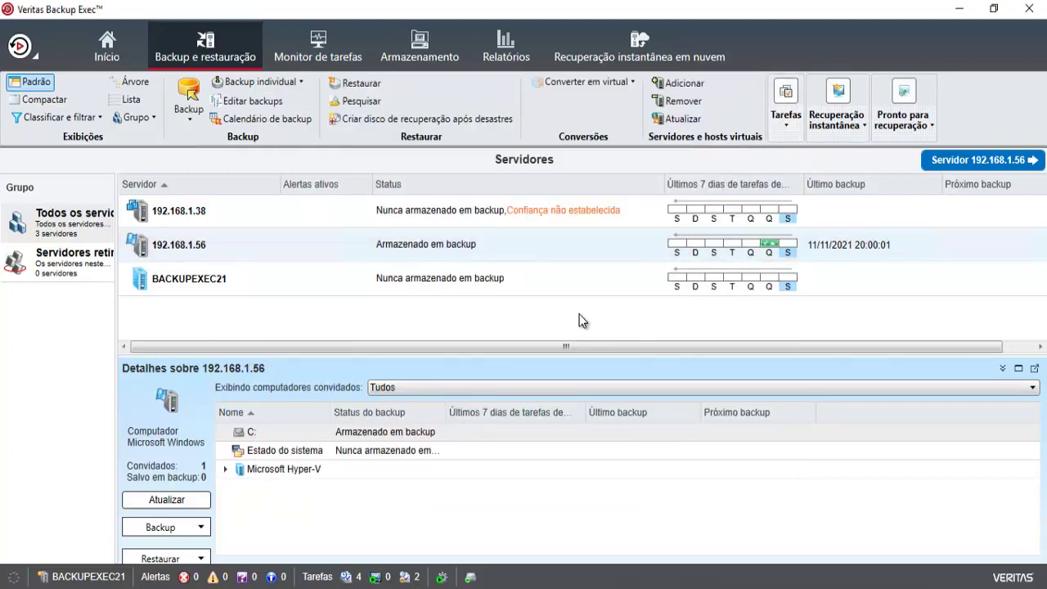
Establish the trust relationship with the server 192.168.1.38 from the server list
click(573, 213)
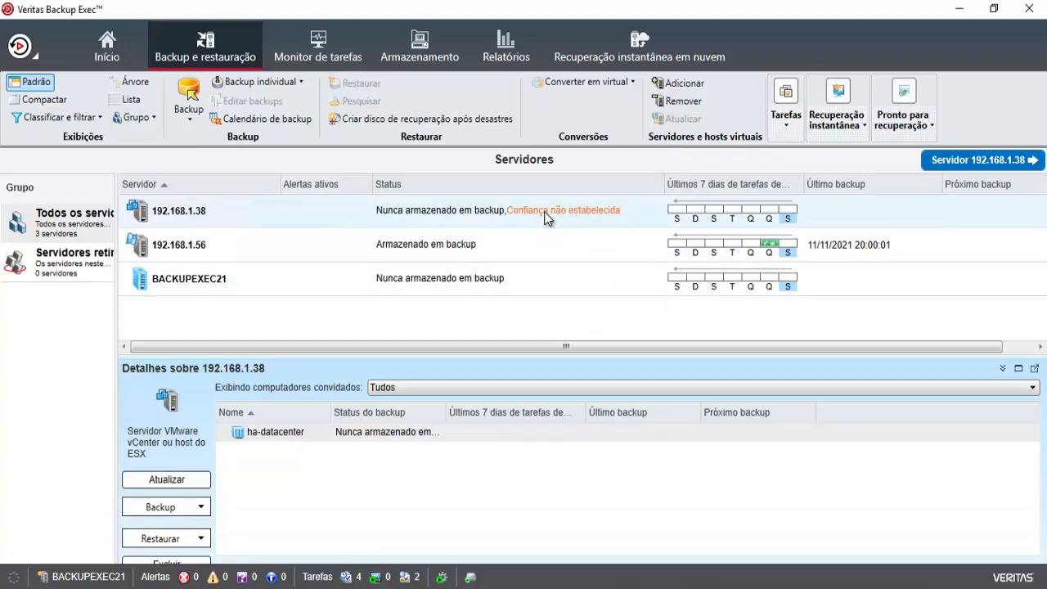
right_click(483, 215)
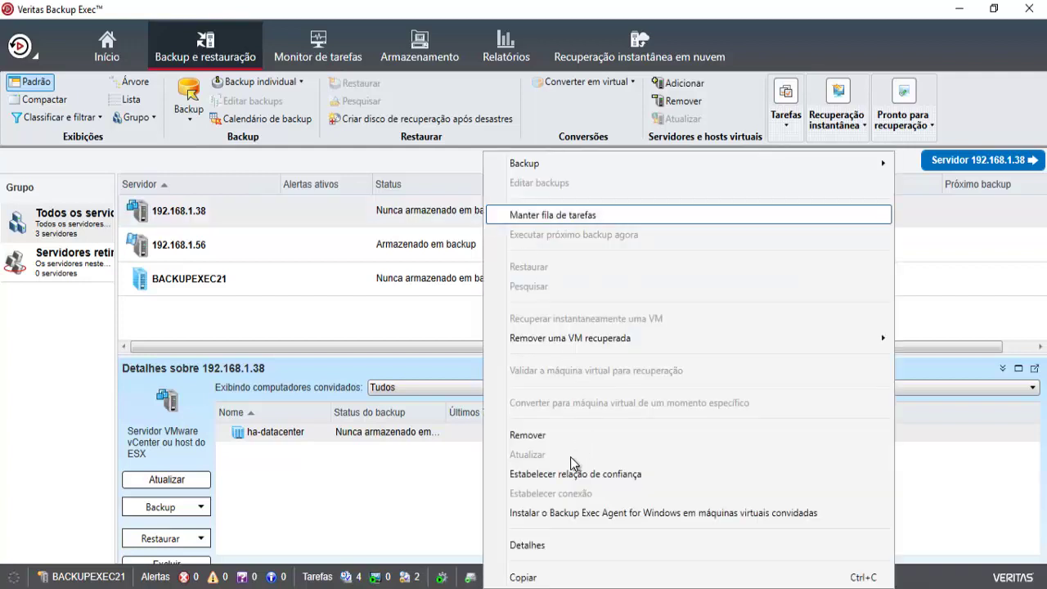
click(564, 474)
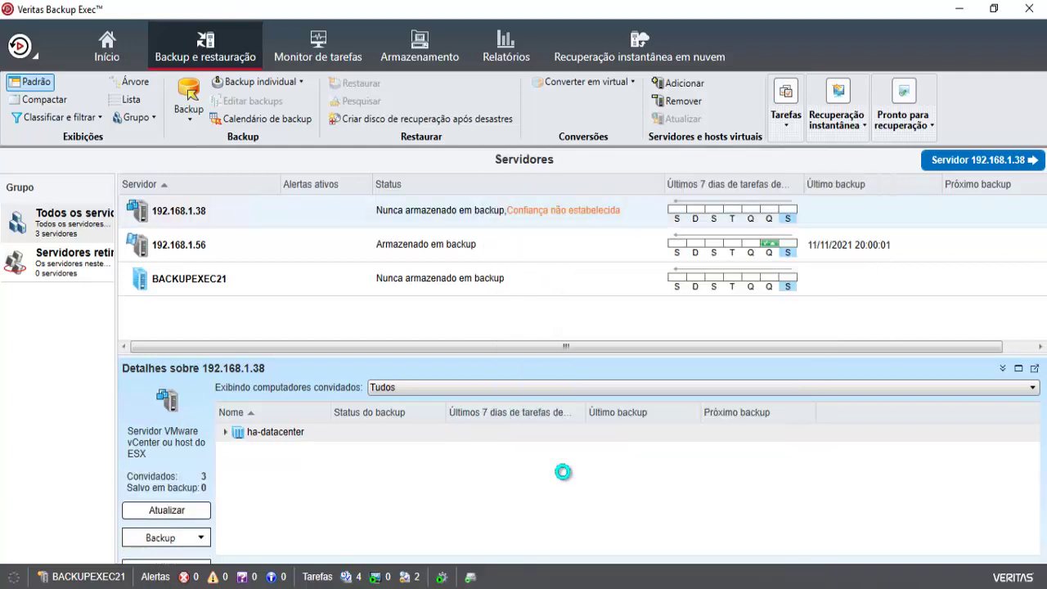
click(566, 338)
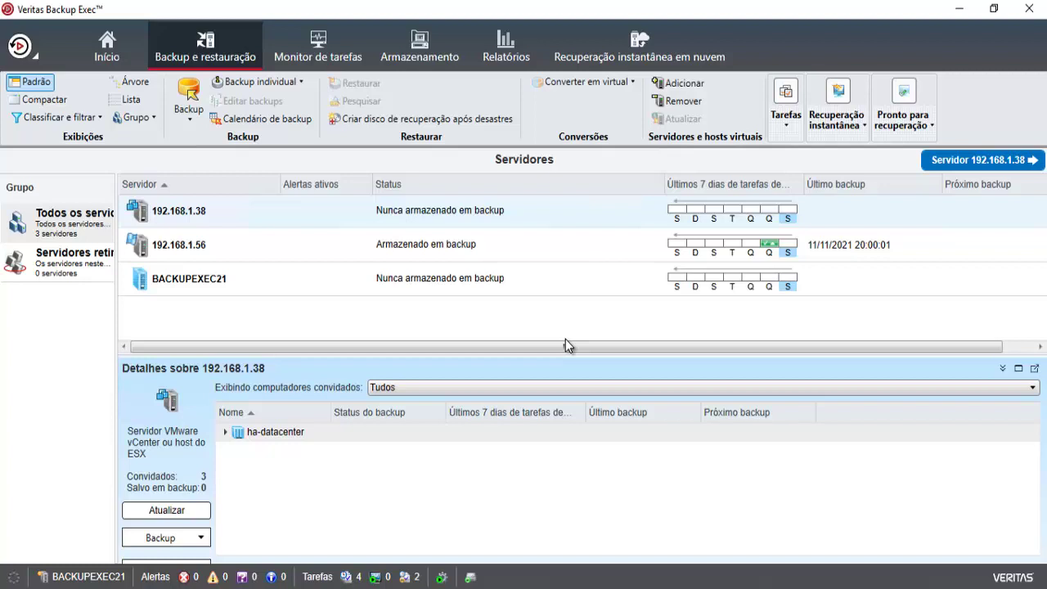
Review the jobs, job history, backup sets, active alerts and virtual machine credentials of server 192.168.1.38, and return to the server list
double_click(171, 218)
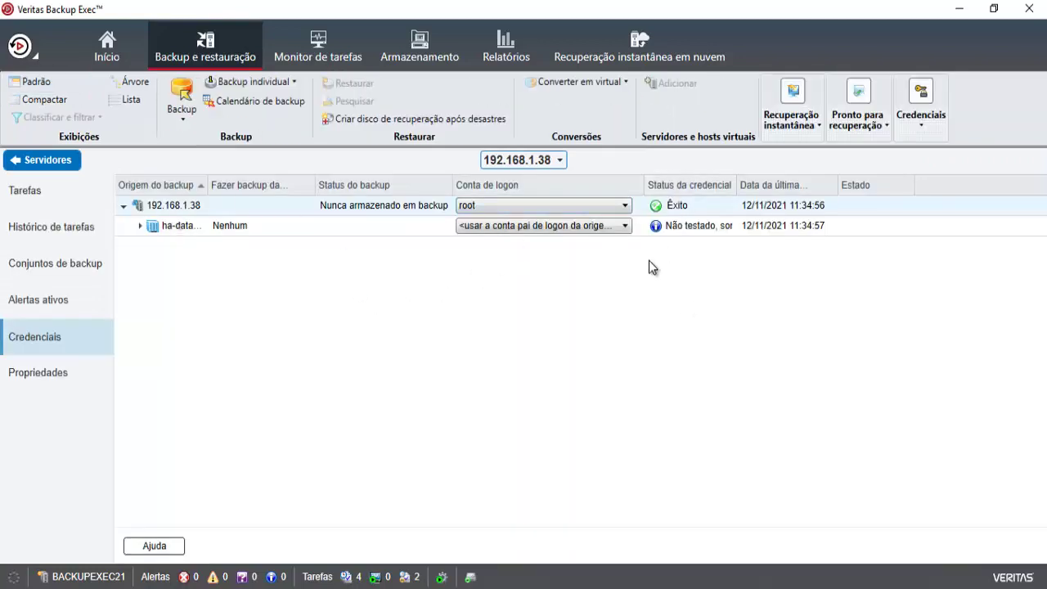
click(30, 190)
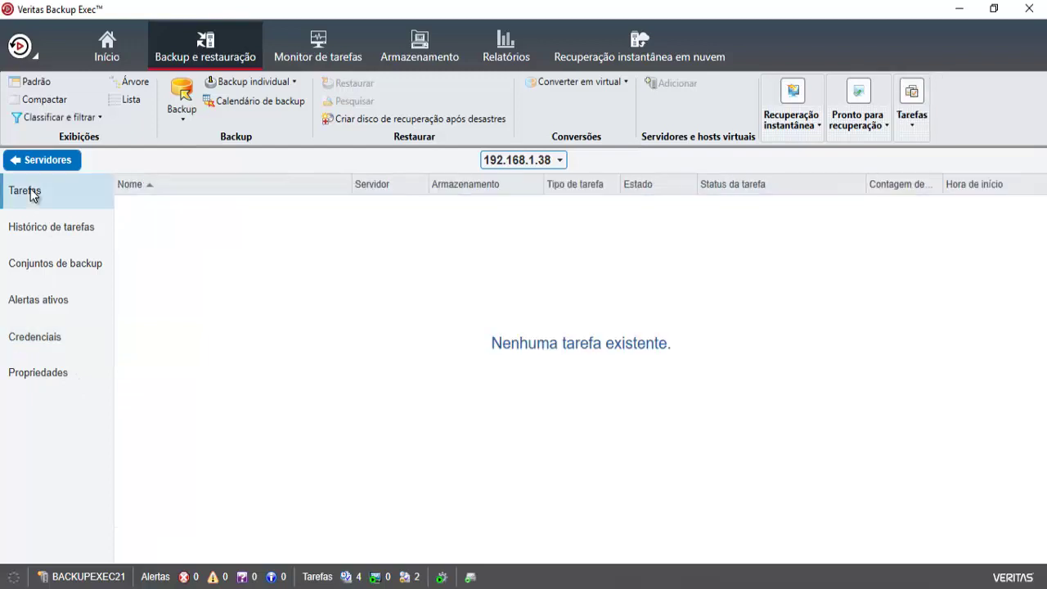
click(38, 233)
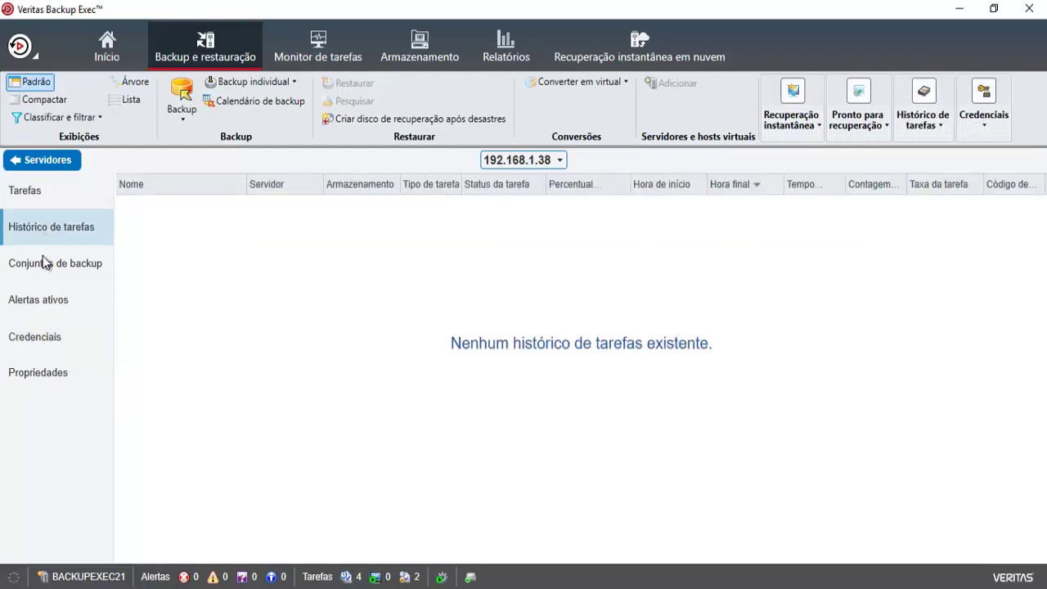
click(44, 264)
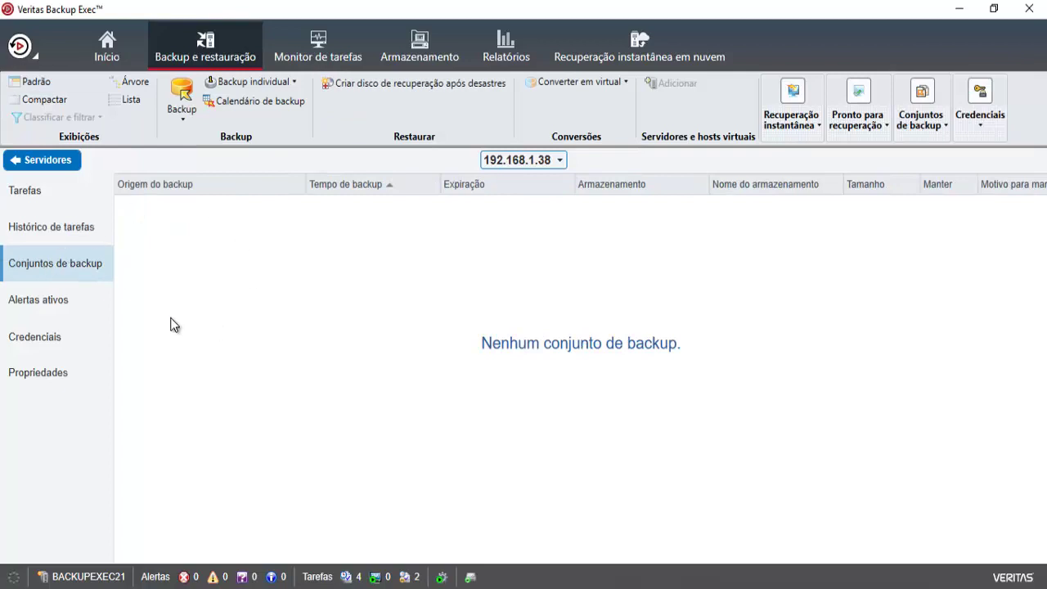
click(39, 296)
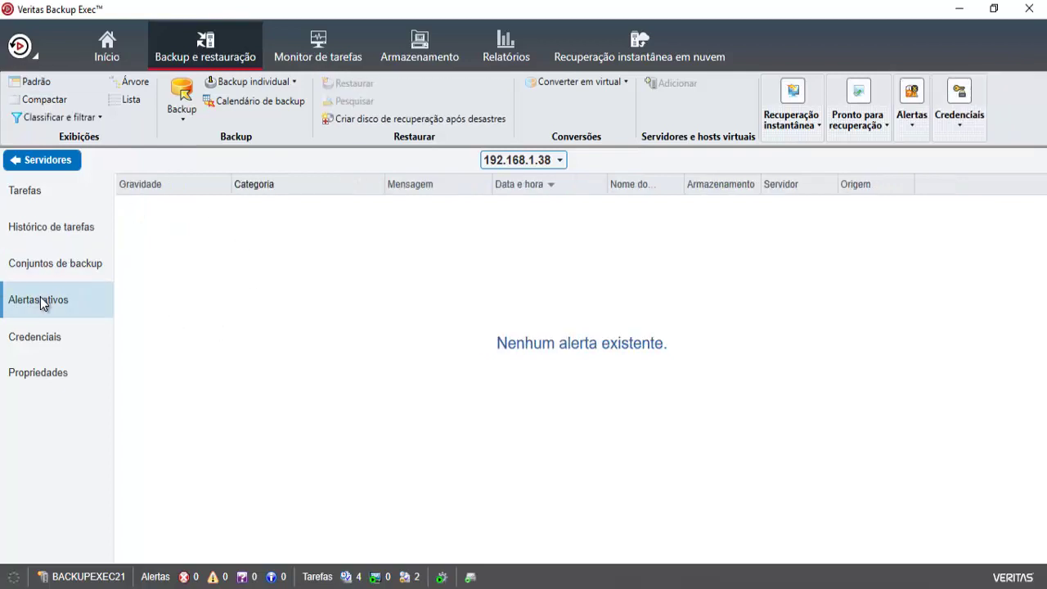
click(39, 339)
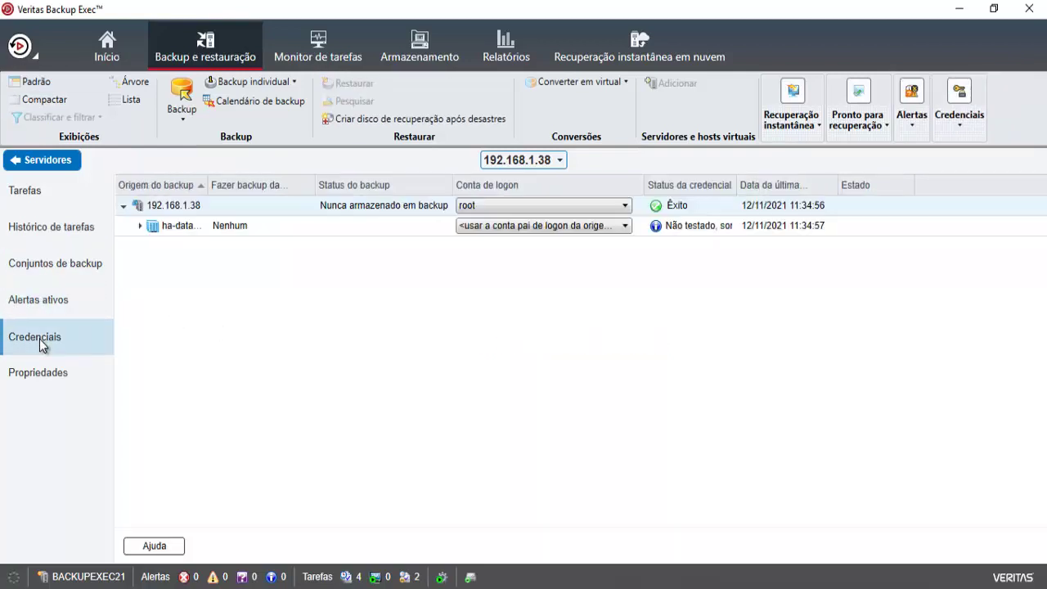
click(138, 228)
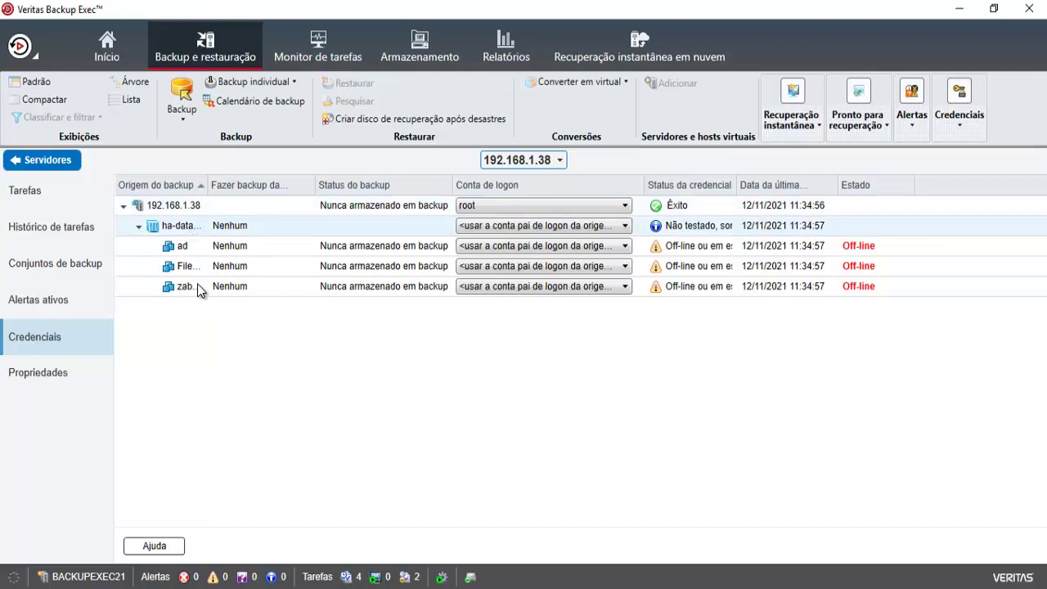
click(50, 162)
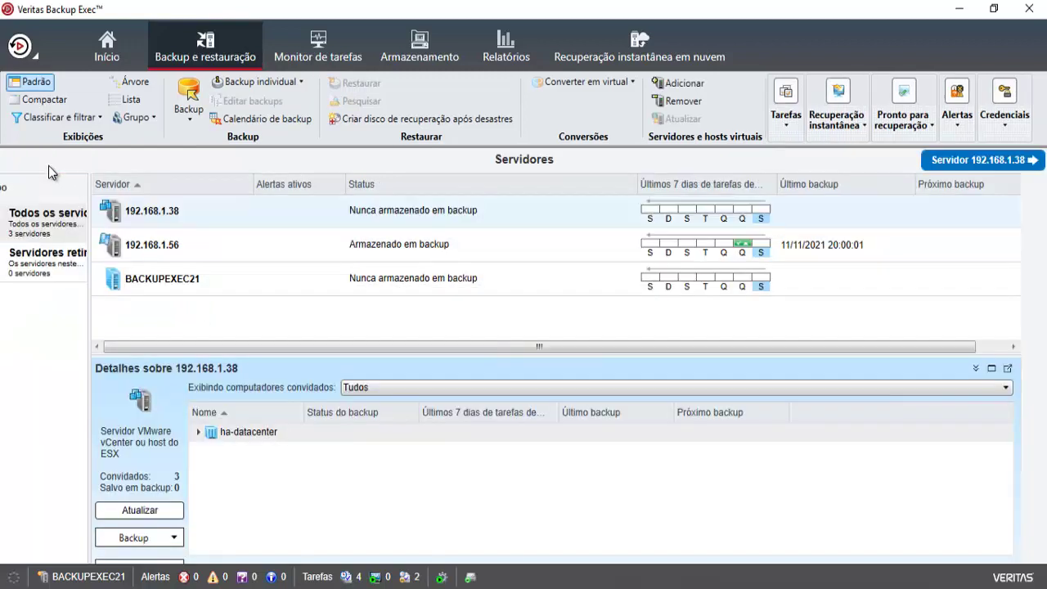
right_click(206, 220)
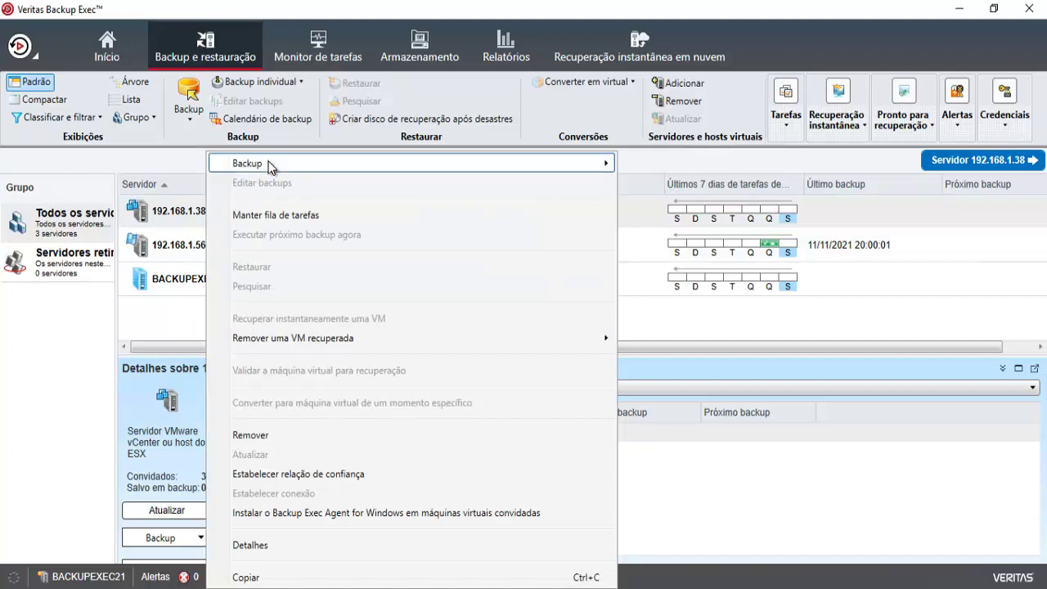
mouse_move(271, 166)
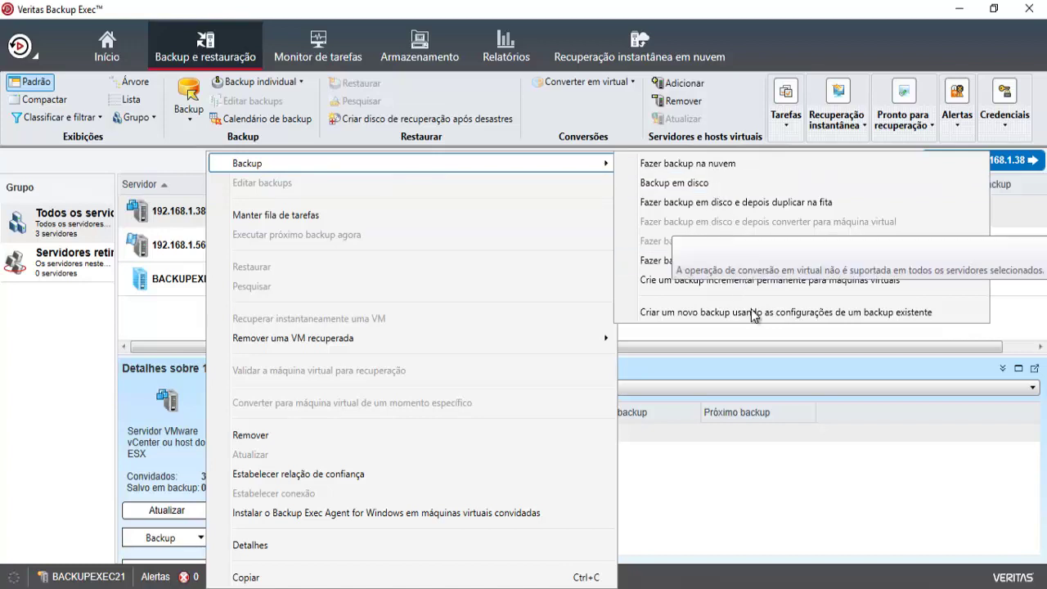
click(778, 495)
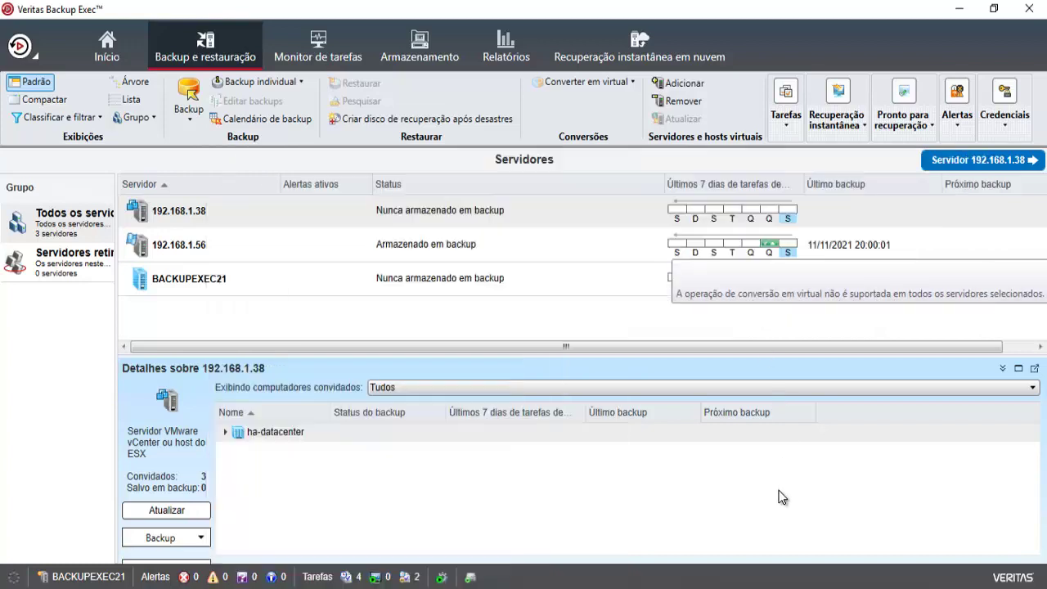
Create a backup of 192.168.1.38 to disk with duplication to tape, and name it Backup de VMs ESXI XPTO
click(197, 123)
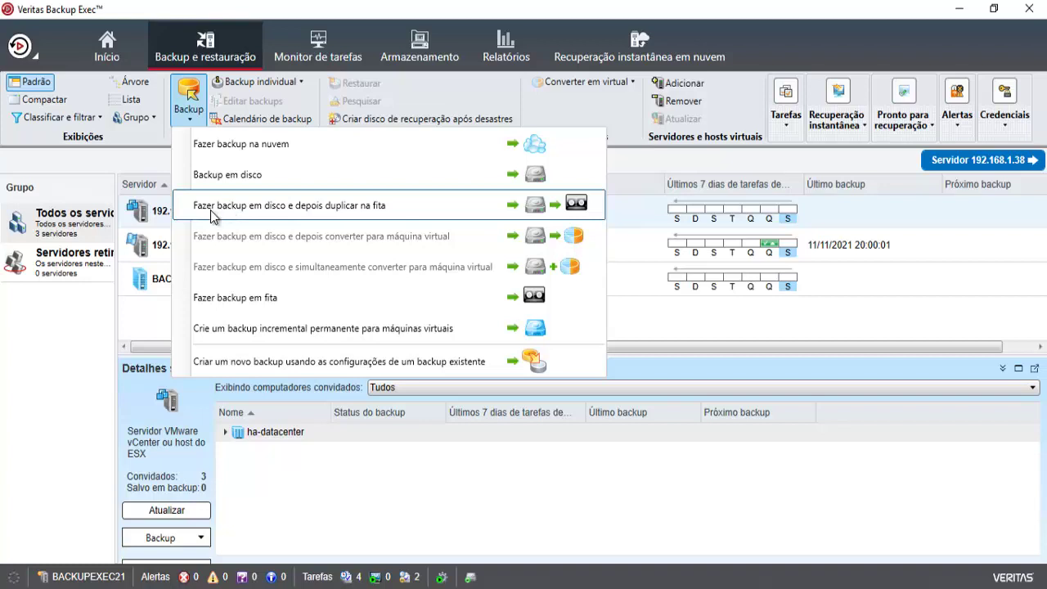
click(336, 213)
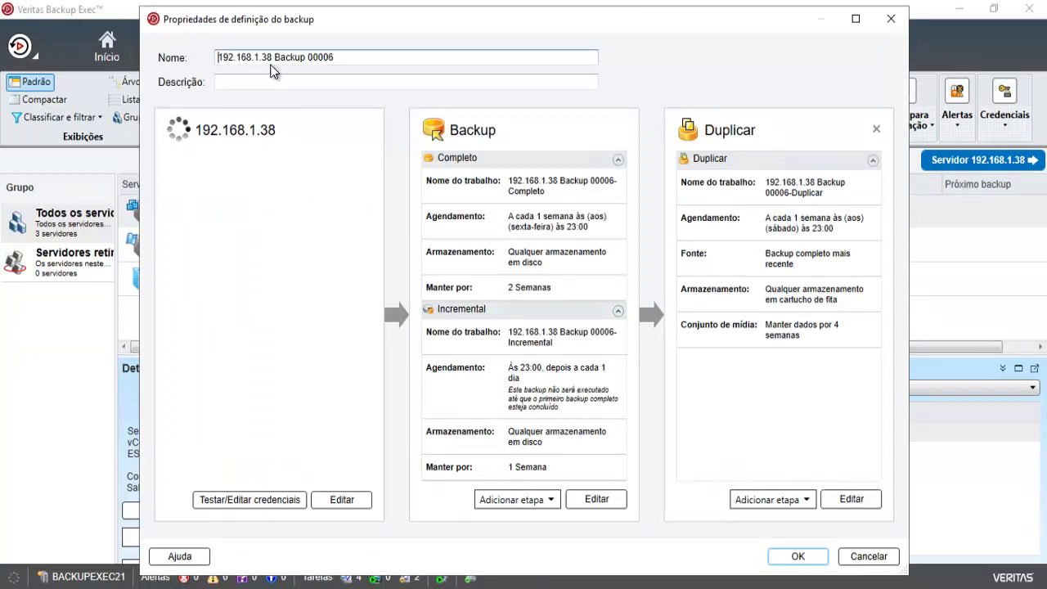
drag(273, 57, 185, 59)
key(Delete)
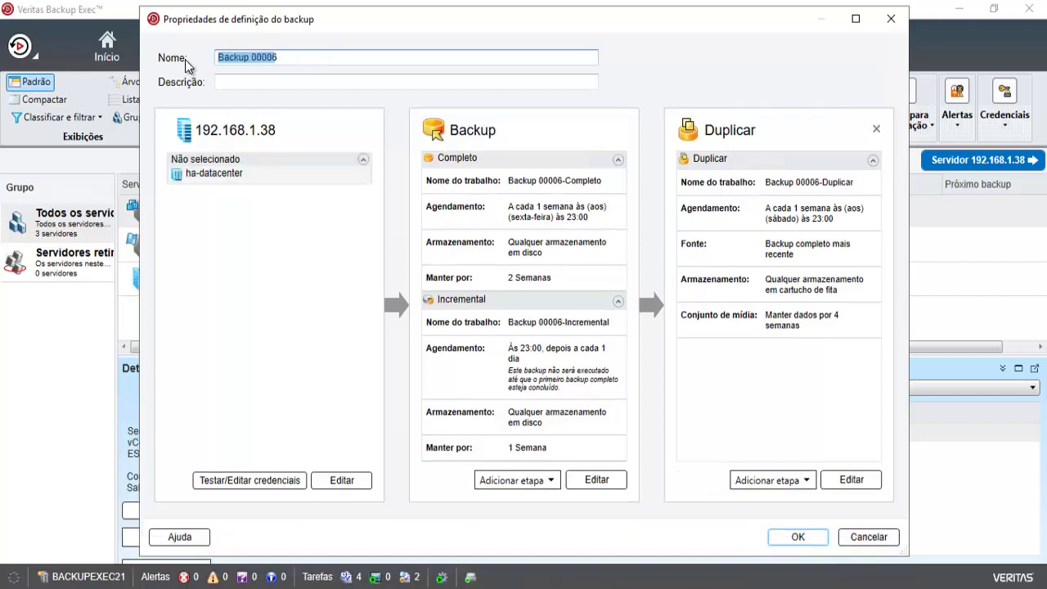
key(Left)
key(Right)
key(Right)
key(Right)
key(Right)
key(Right)
key(Right)
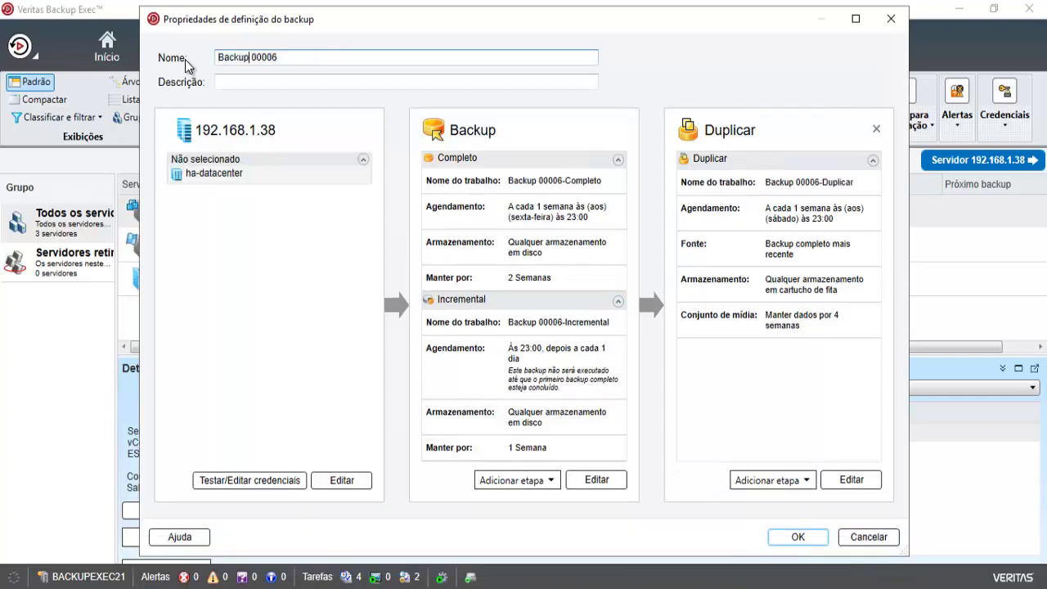
key(Delete)
key(Delete)
key(Delete)
key(Delete)
key(Delete)
key(Delete)
text(de )
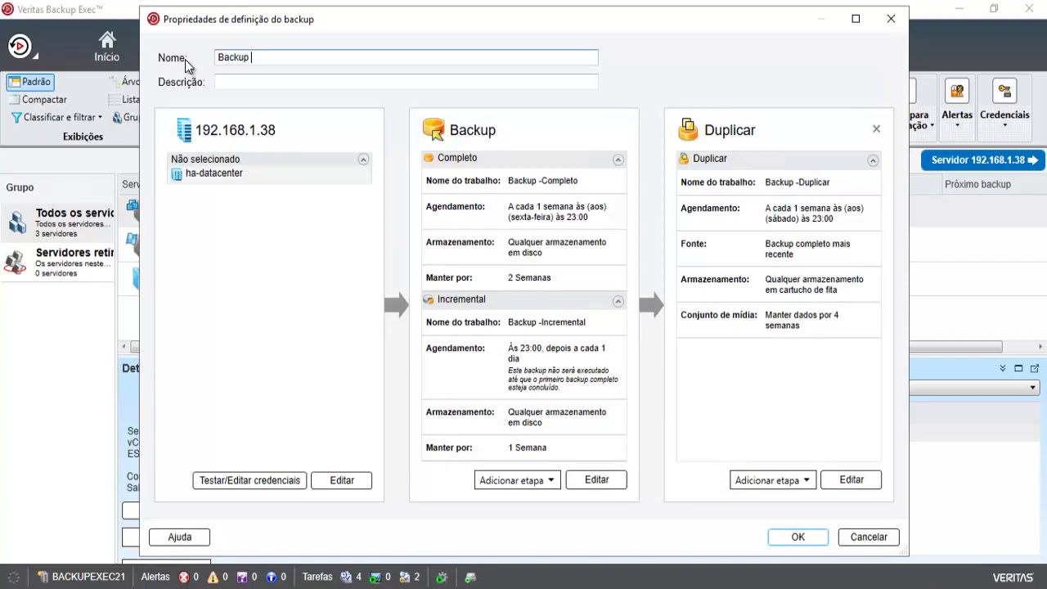
text(VMS)
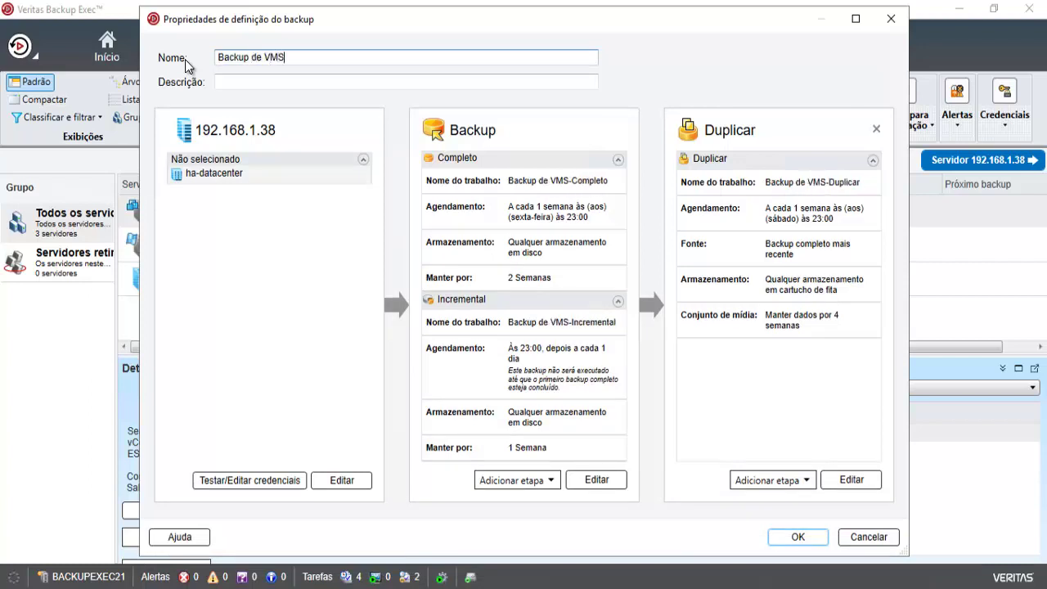
key(BackSpace)
text(s)
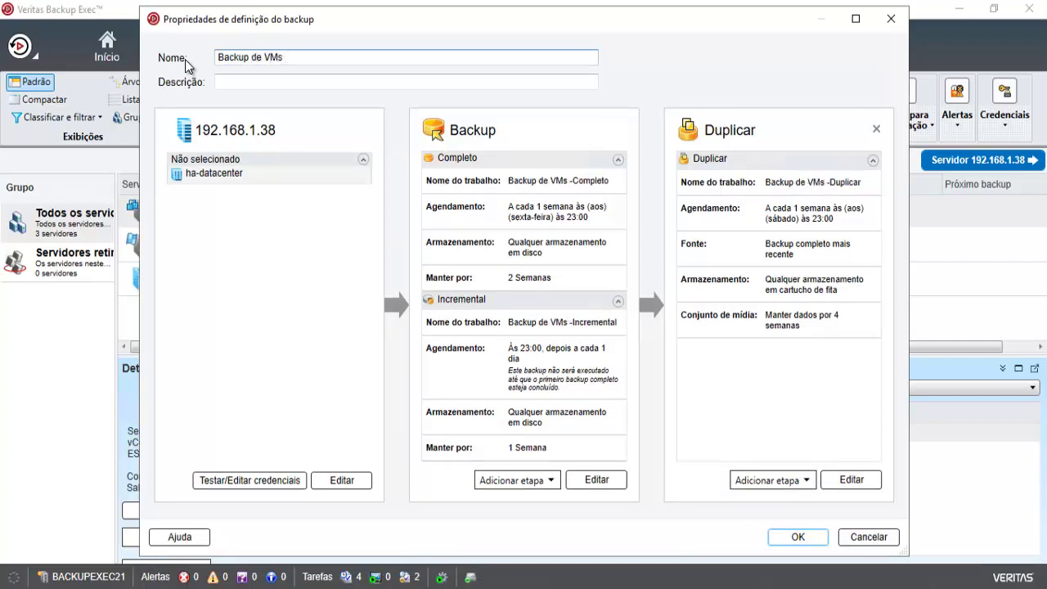
text( ESXI)
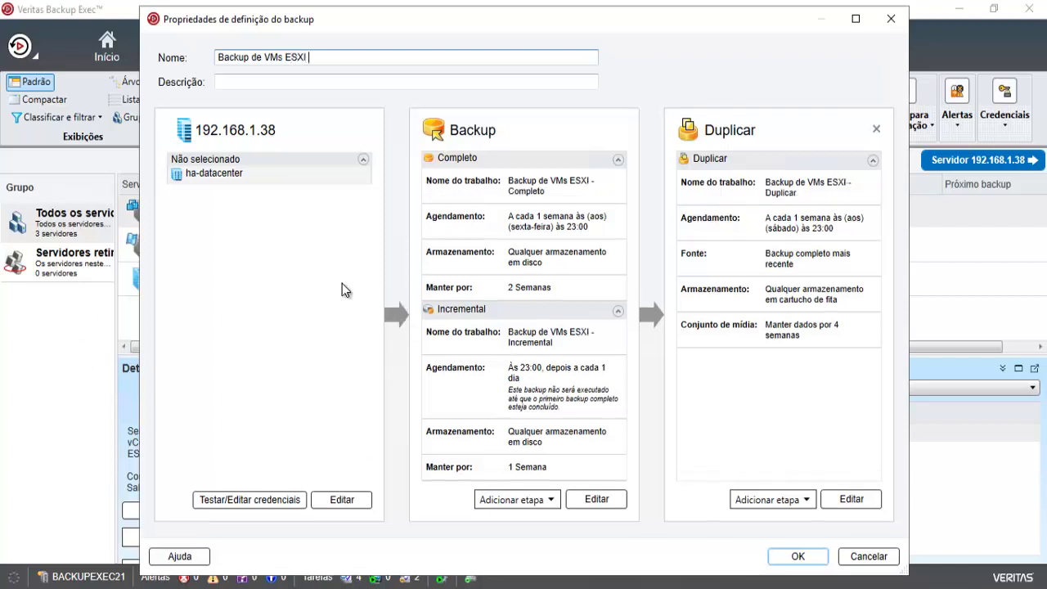
text( XPTO)
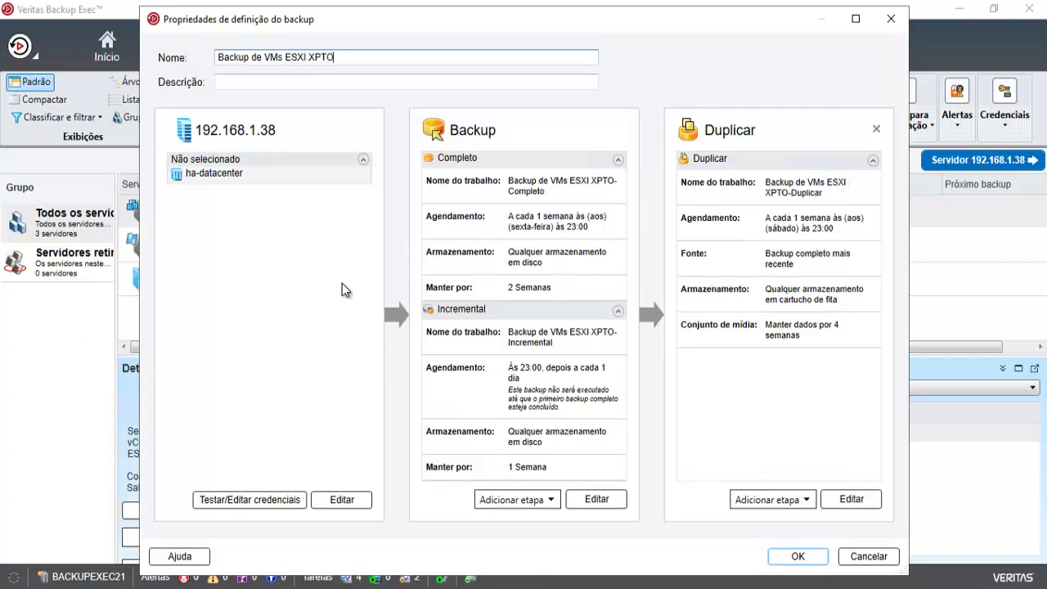
Examine the virtual machines under ha-datacenter and the virtual disks of ad, Fileserver and zabbix in the backup selections
click(332, 498)
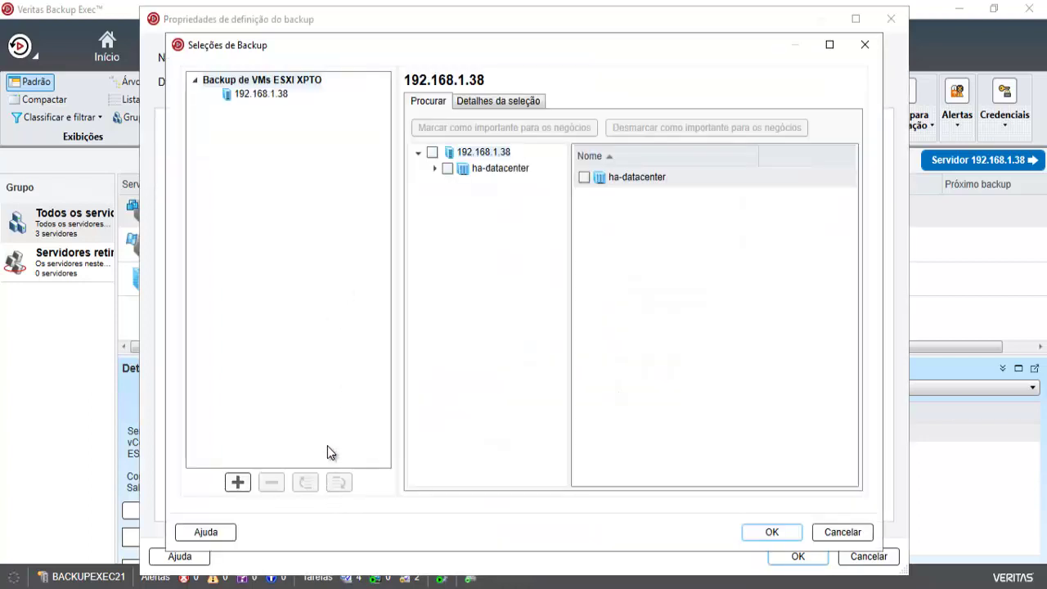
click(434, 169)
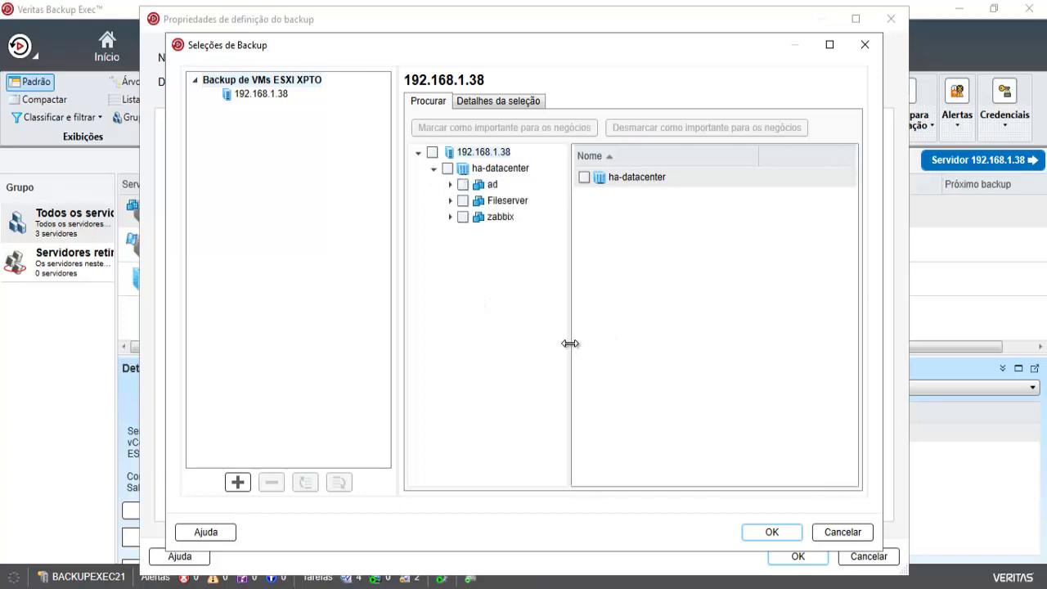
drag(595, 344, 598, 345)
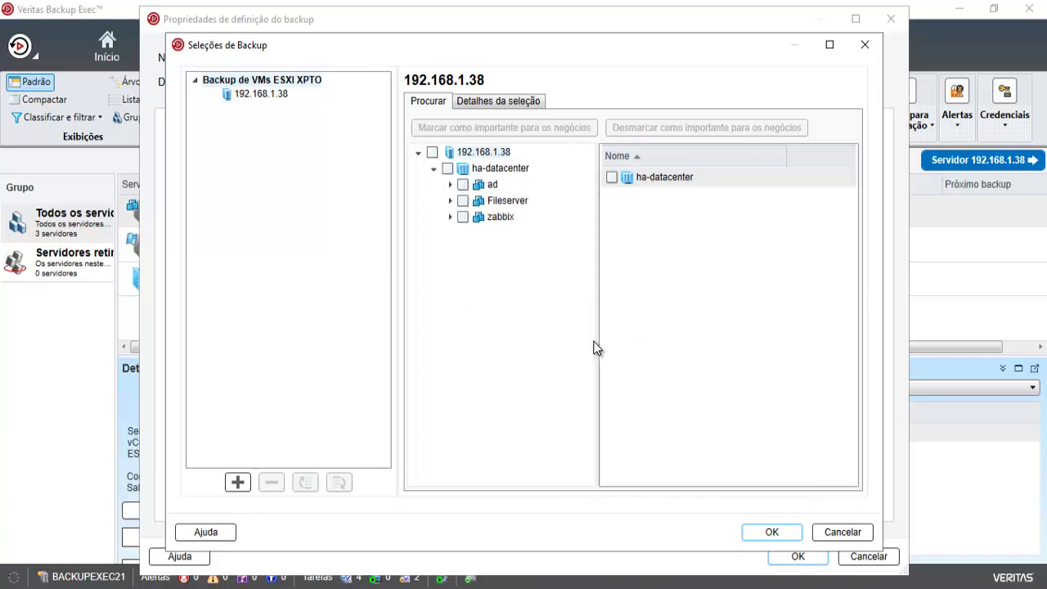
click(514, 171)
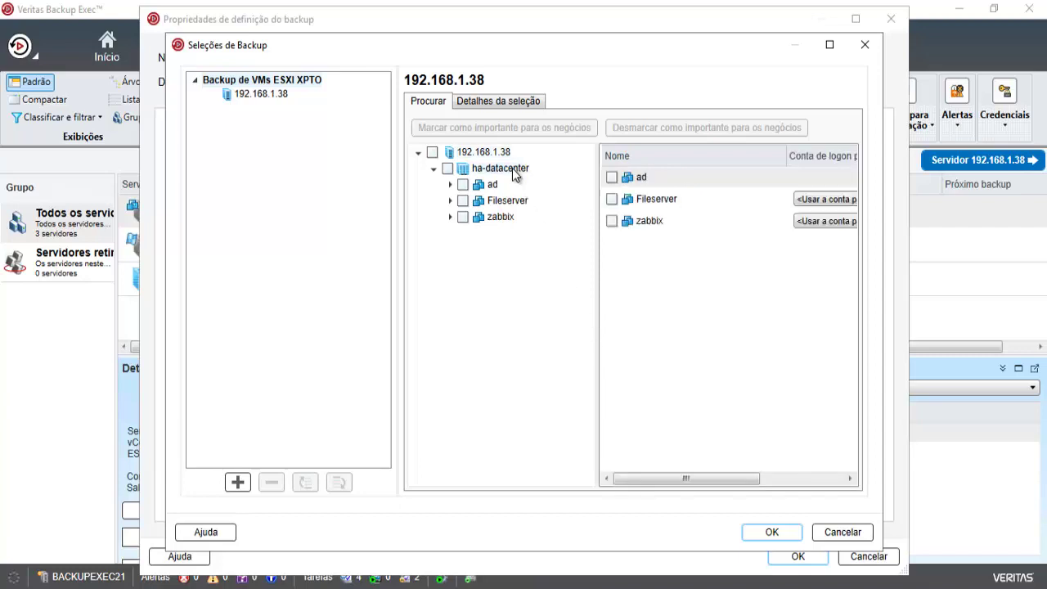
click(492, 184)
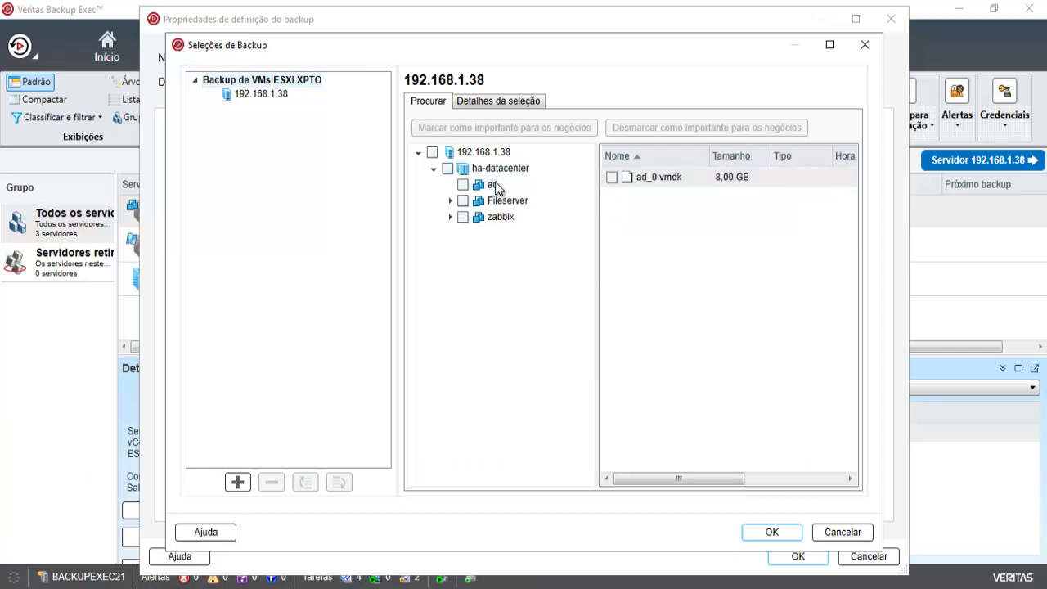
click(496, 201)
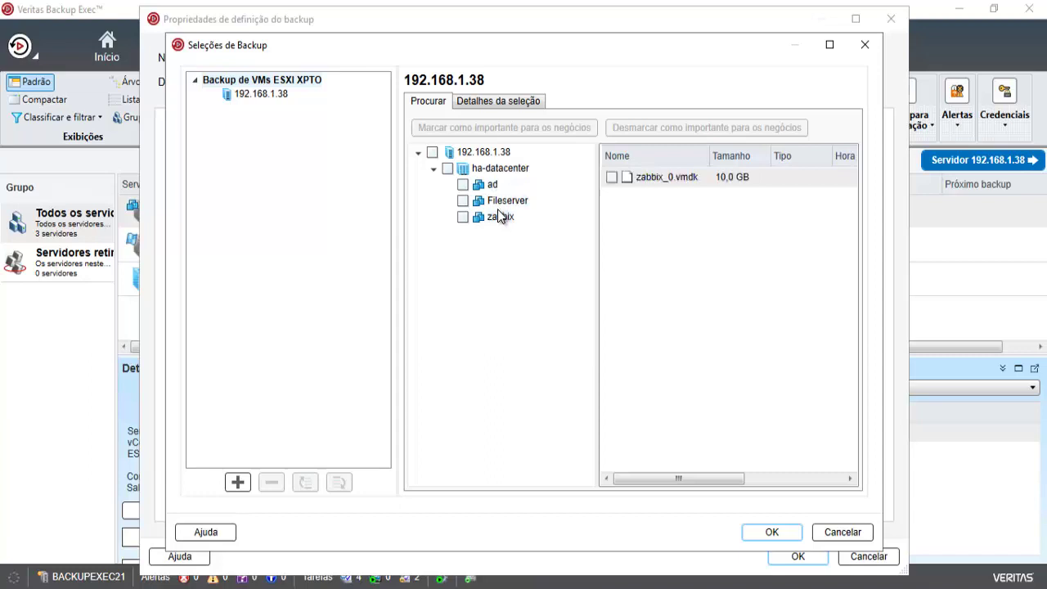
click(501, 201)
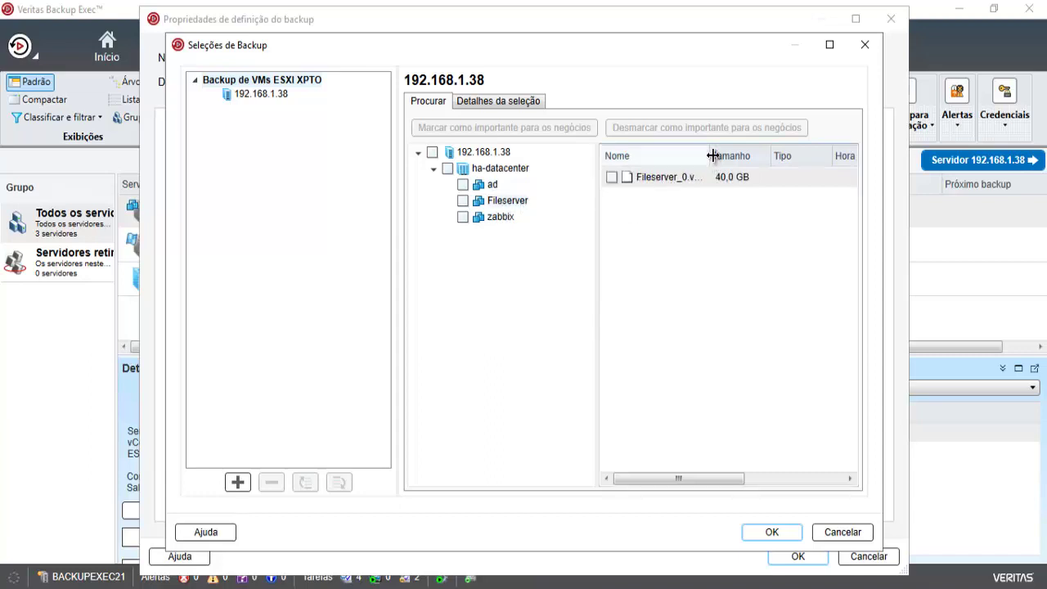
drag(709, 156, 790, 155)
click(493, 185)
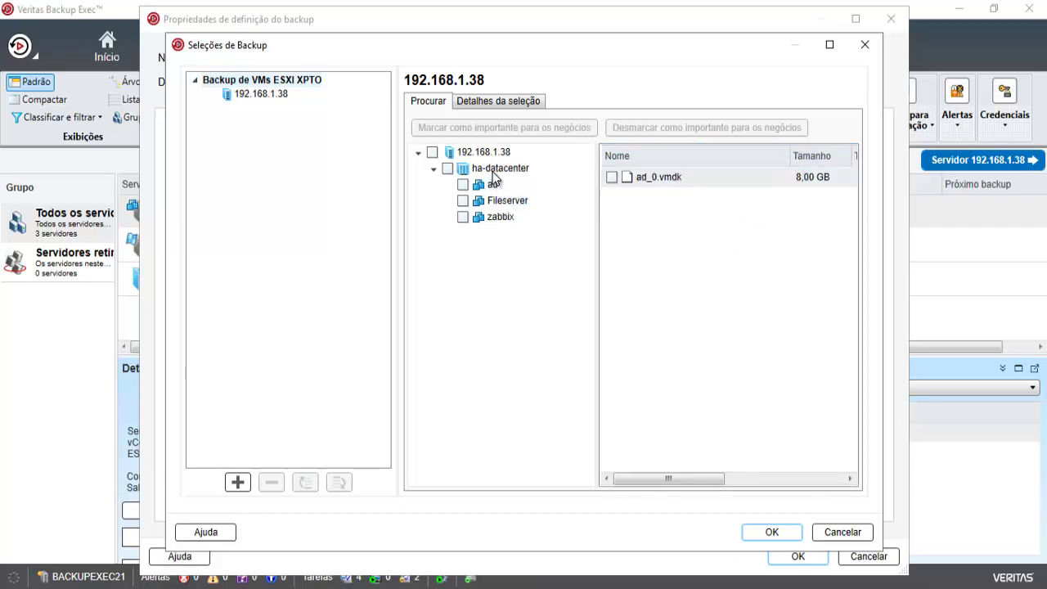
click(496, 169)
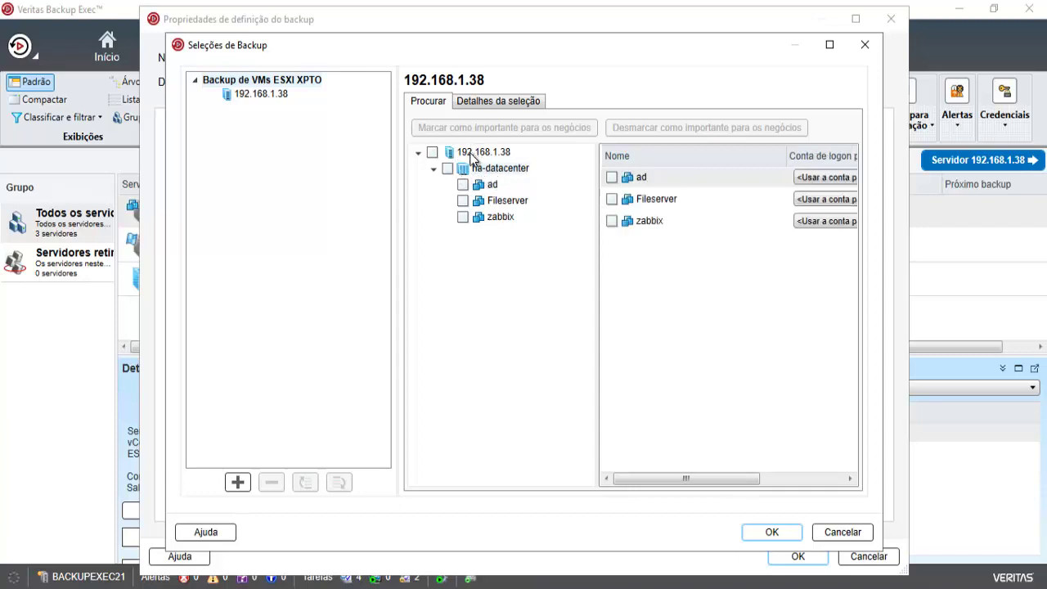
Select the entire host 192.168.1.38 for backup and accept the backup selections
click(470, 154)
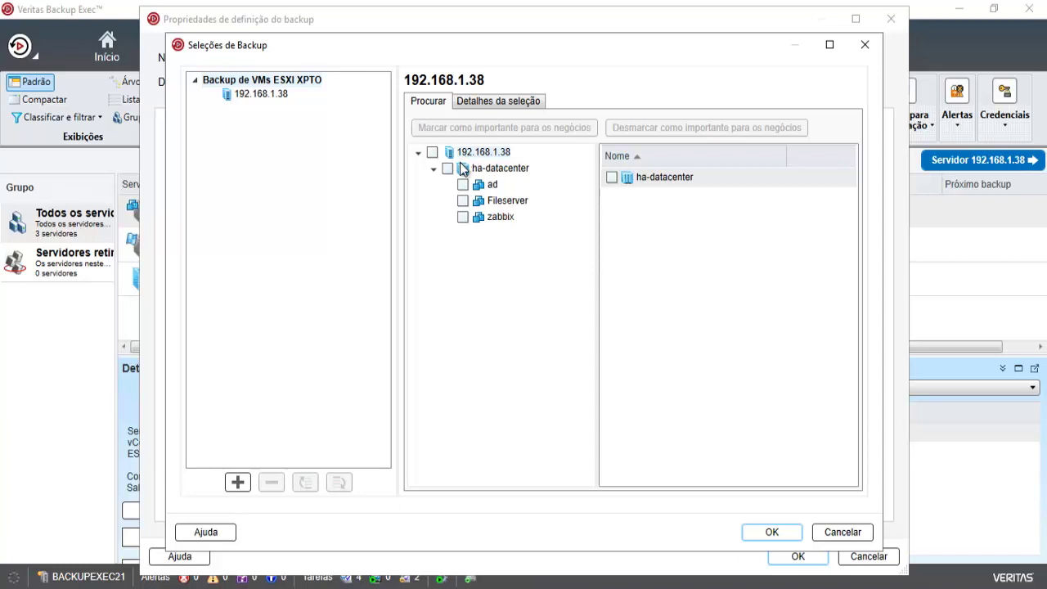
click(432, 152)
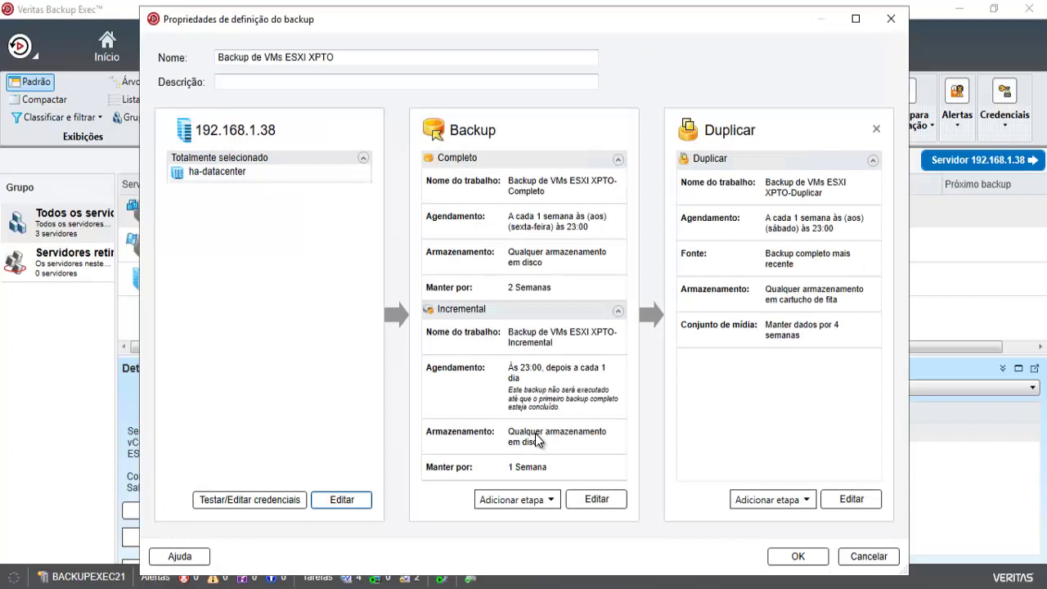
Remove the incremental job from the backup options and schedule the full backup weekly on Saturday only, at 01:00
click(609, 501)
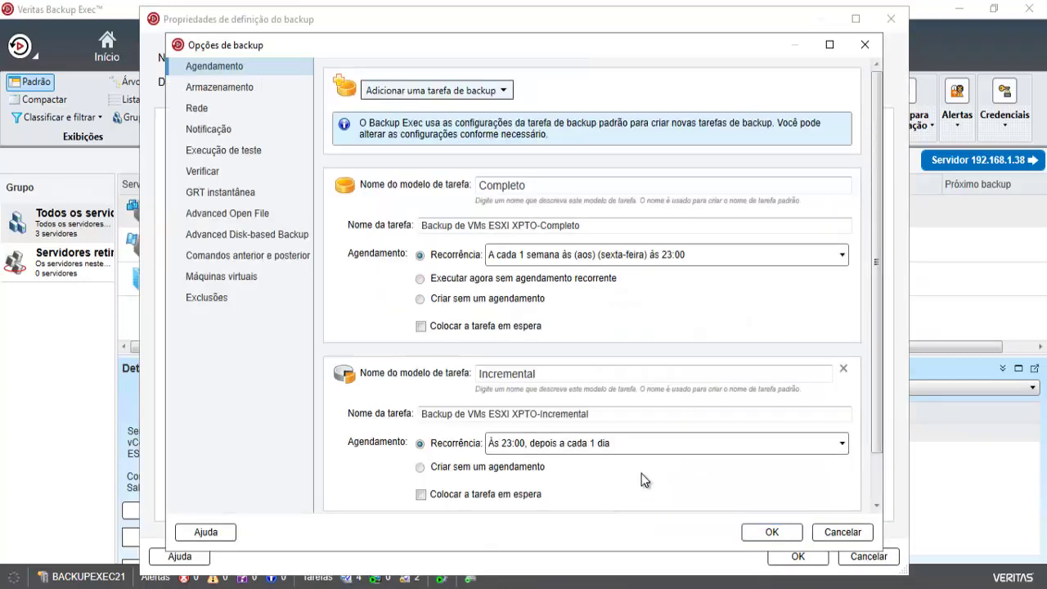
click(844, 370)
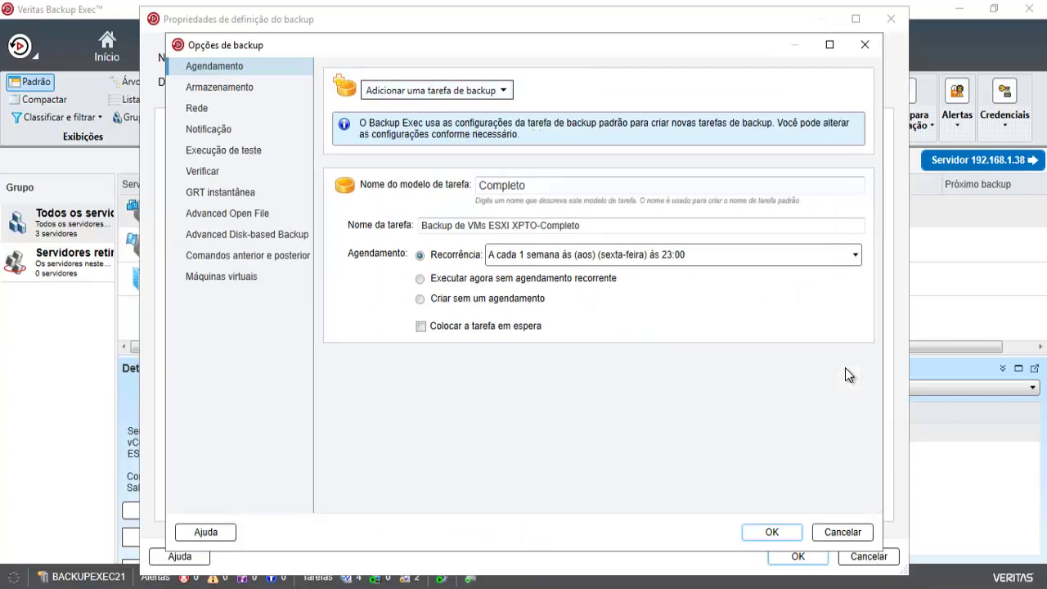
click(698, 257)
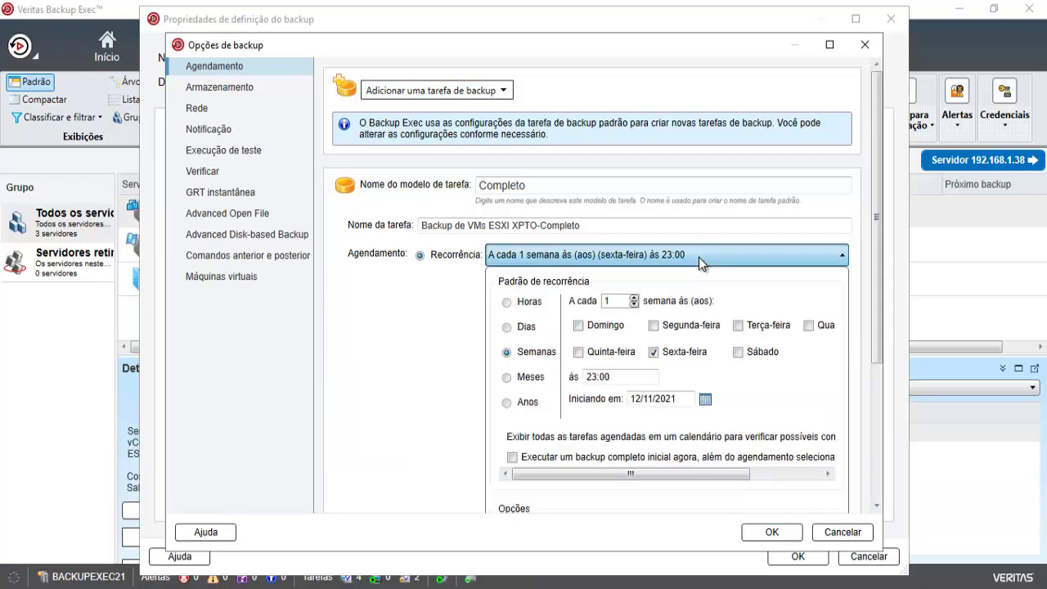
click(741, 352)
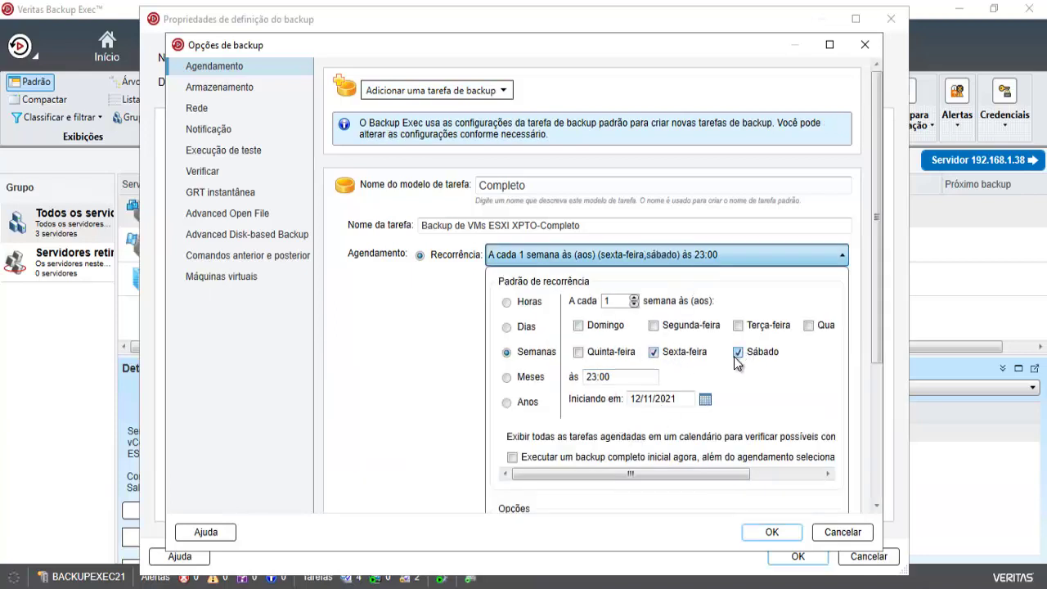
click(654, 353)
click(592, 376)
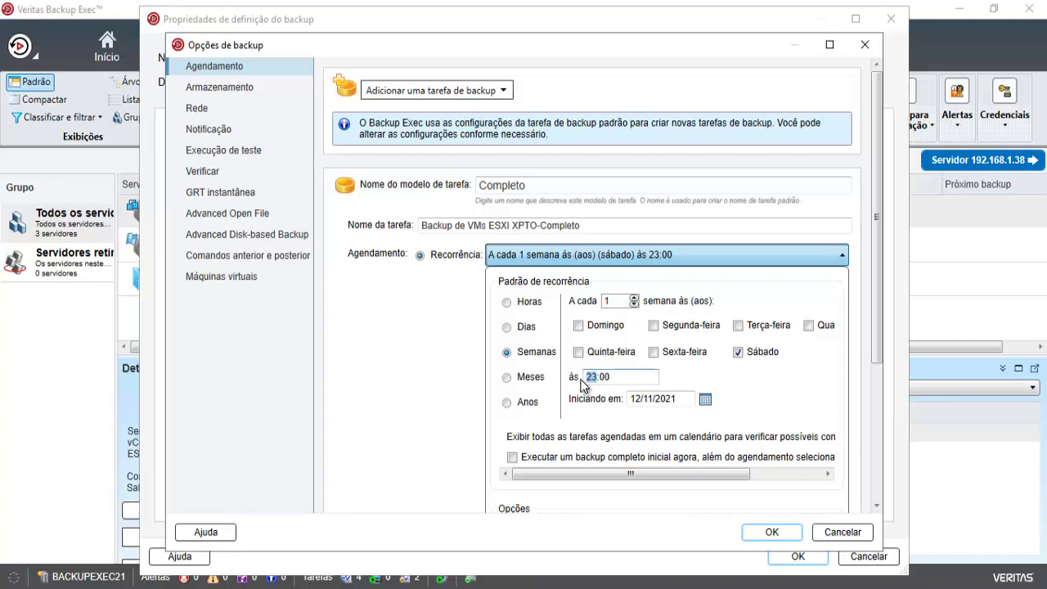
text(01)
Add a differential backup job and name its job template Diferencial
click(471, 90)
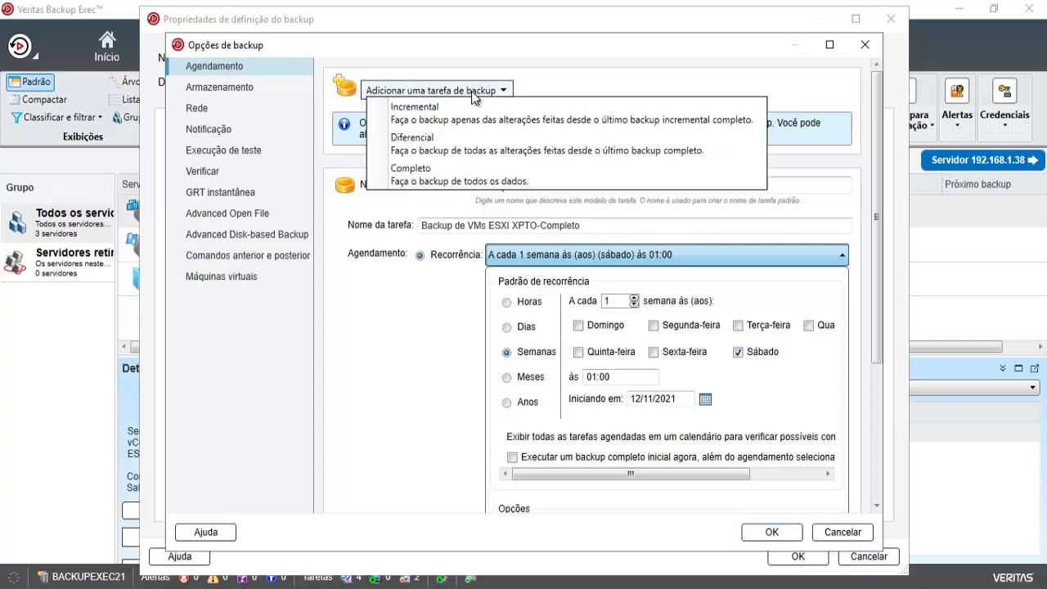
click(430, 137)
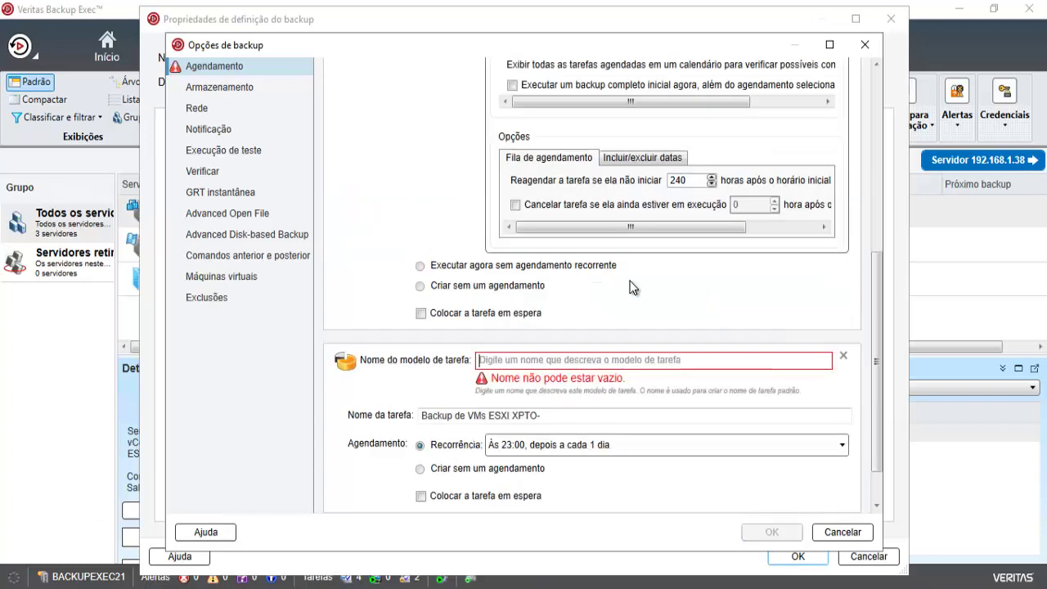
text(Diferecnial)
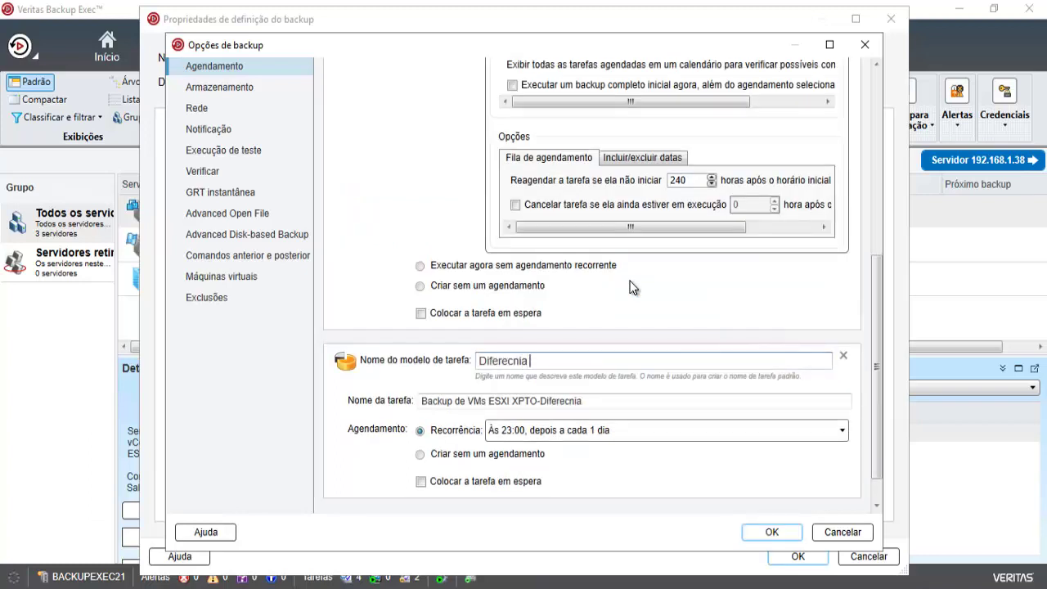
key(BackSpace)
key(BackSpace)
key(BackSpace)
key(BackSpace)
key(BackSpace)
text(ncial)
Set the differential job's recurrence to weekly, on every day from Monday through Friday
click(651, 429)
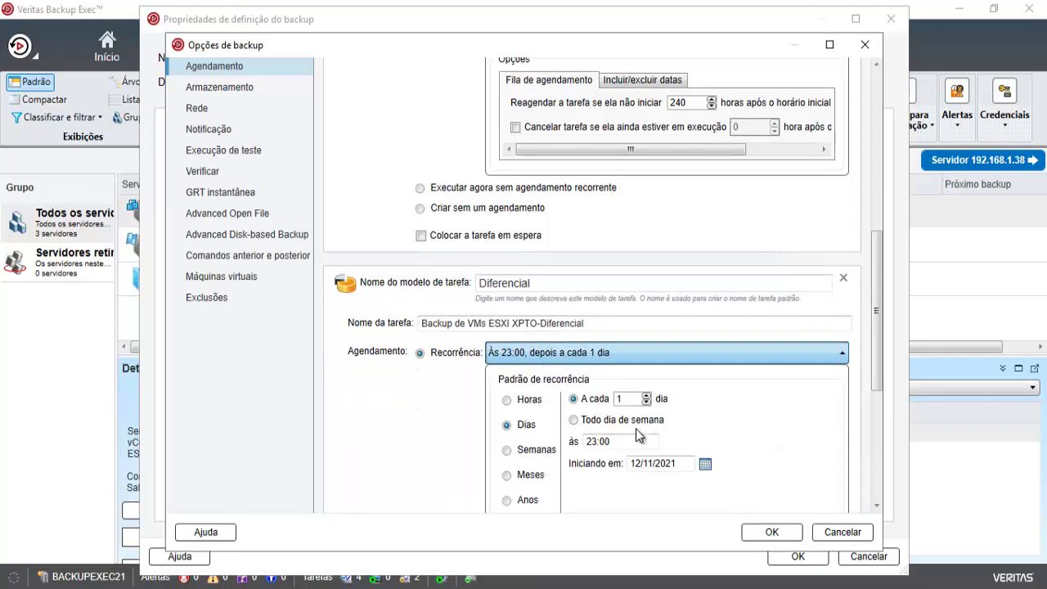
click(507, 449)
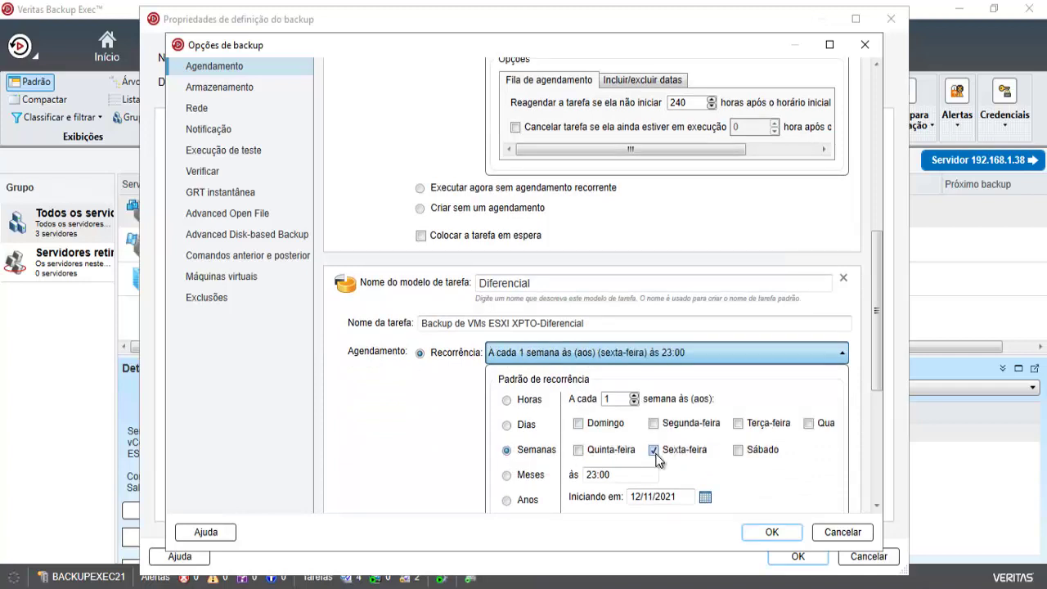
click(740, 424)
click(808, 423)
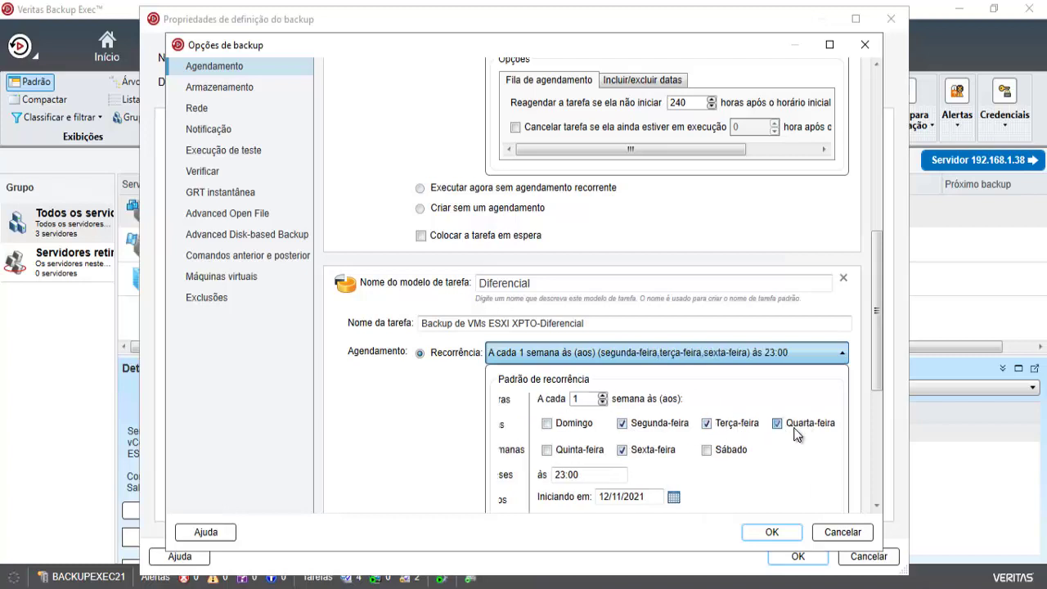
click(547, 456)
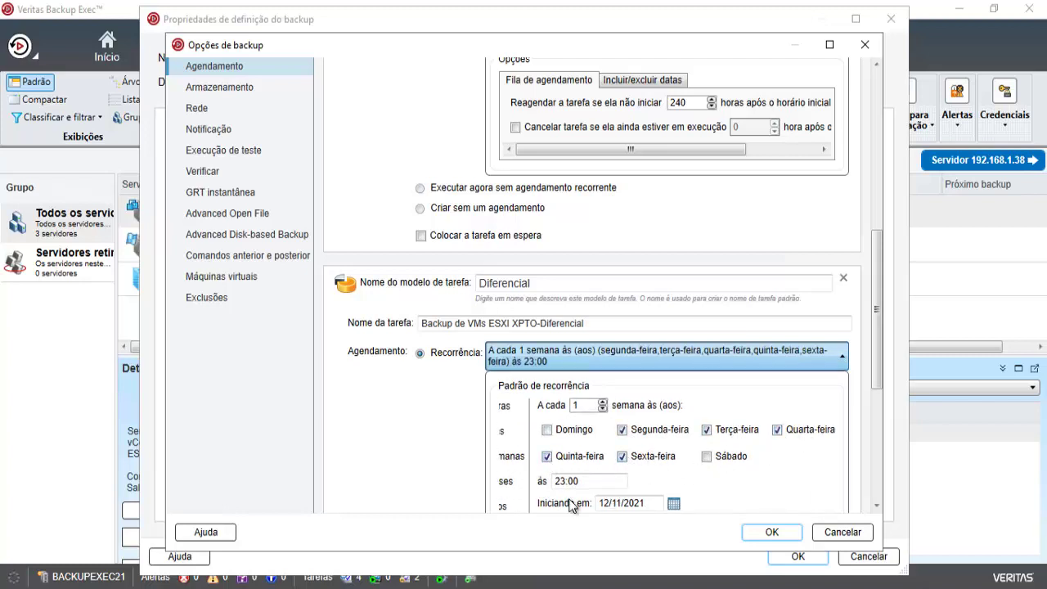
Set the differential start time to 01:00, and store the full backup on Armazenamento em disco de rede for 4 weeks
click(547, 479)
click(229, 95)
scroll(820, 301, up, 1)
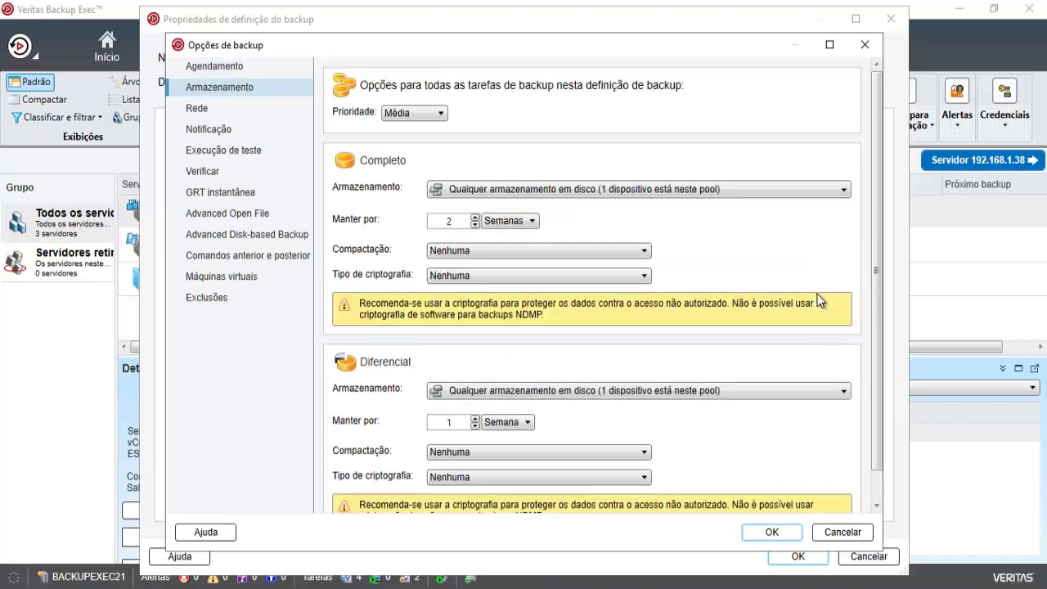
click(668, 188)
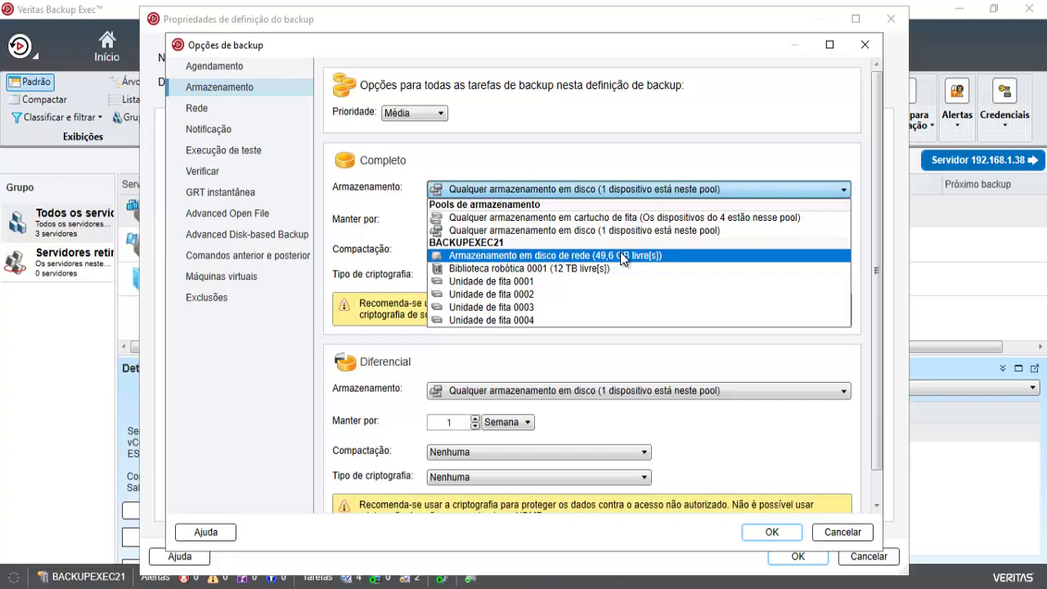
click(622, 257)
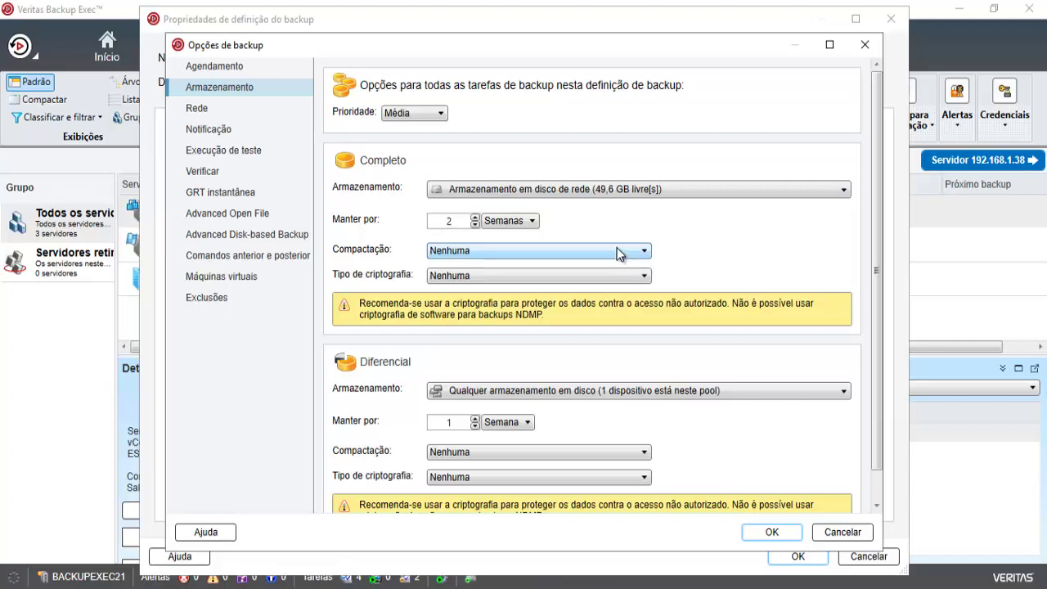
drag(457, 225, 434, 225)
text(4)
Store the differential backup on Armazenamento em disco de rede and keep it for 4 weeks
scroll(734, 332, down, 1)
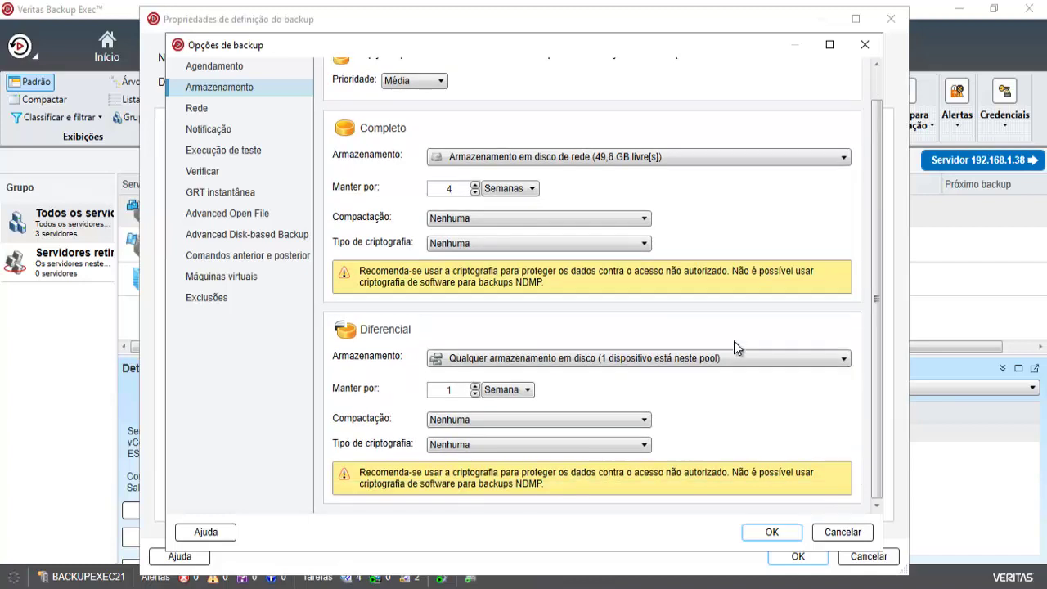
click(733, 360)
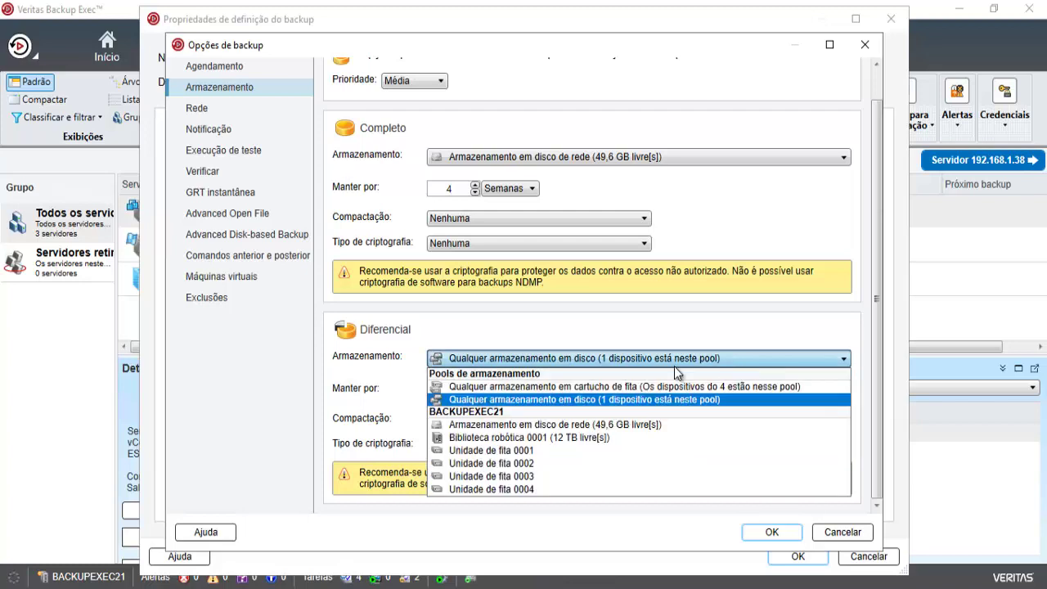
click(588, 424)
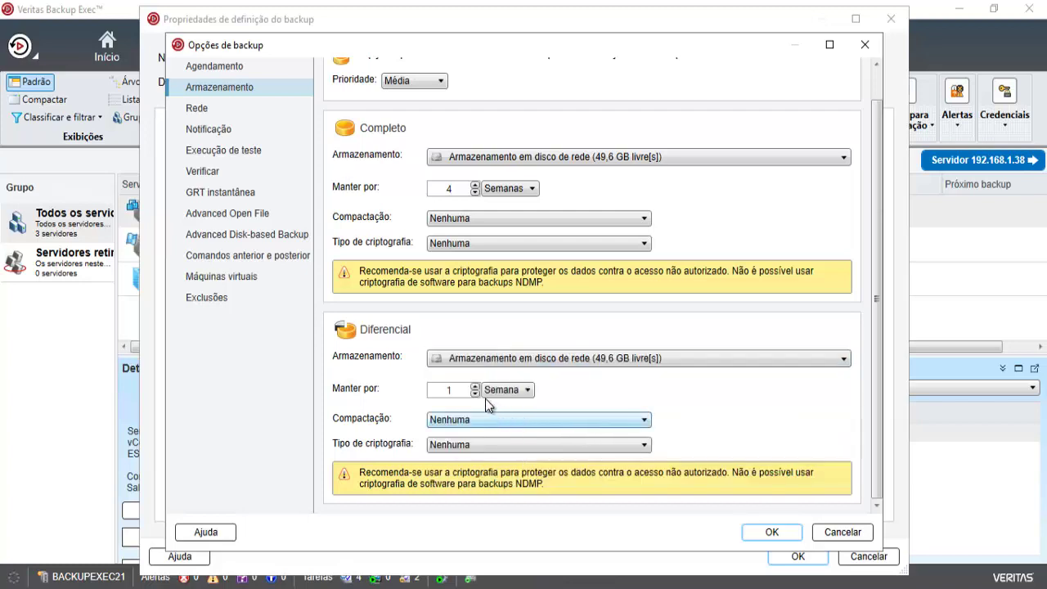
key(shift+Tab)
text(4)
Set both the full and differential backups to verify data after the job completes, as a separate job
click(197, 110)
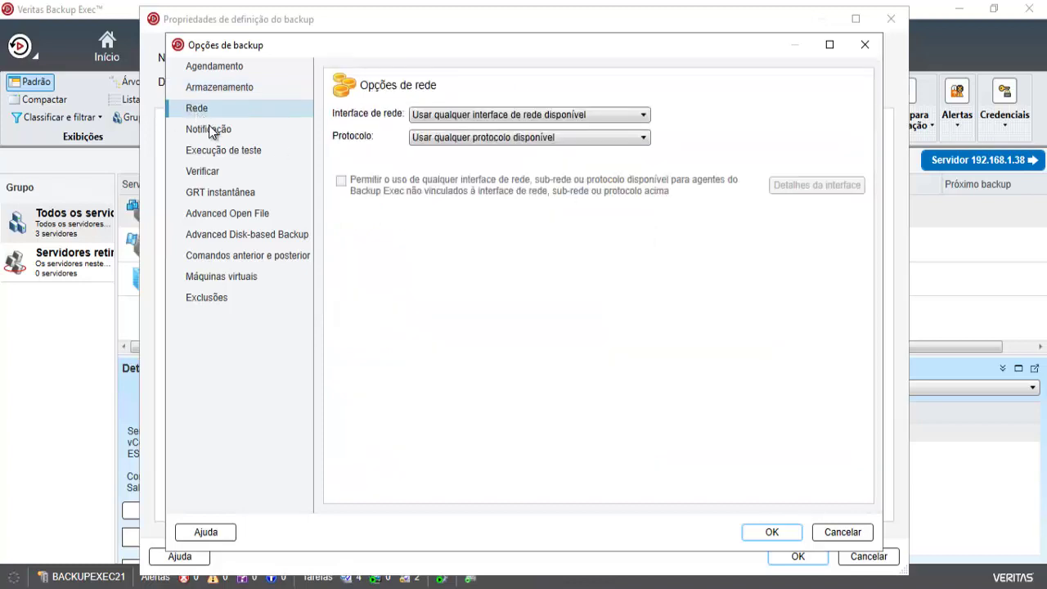
click(211, 132)
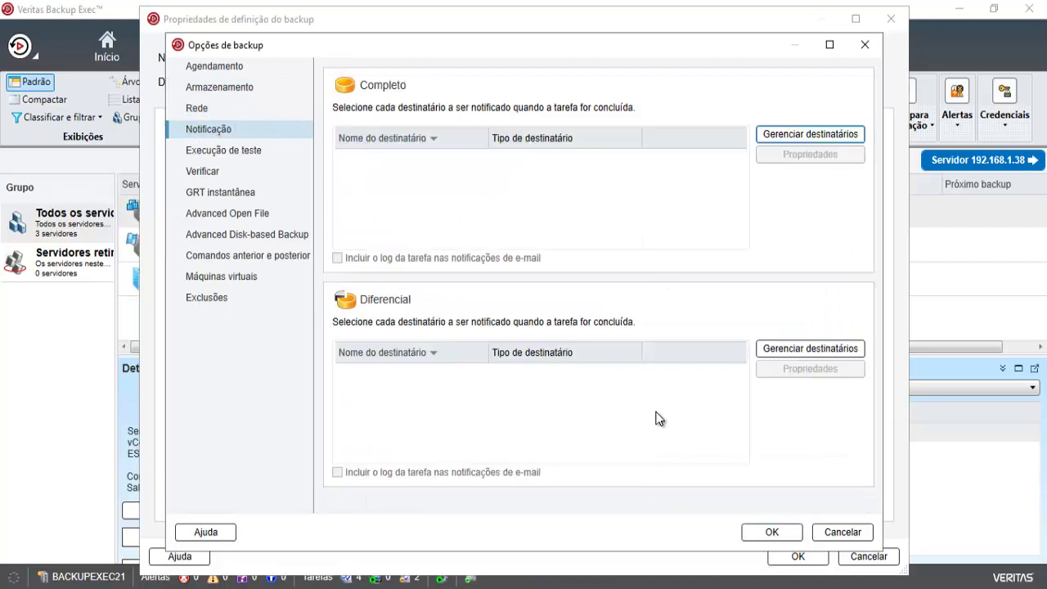
click(248, 154)
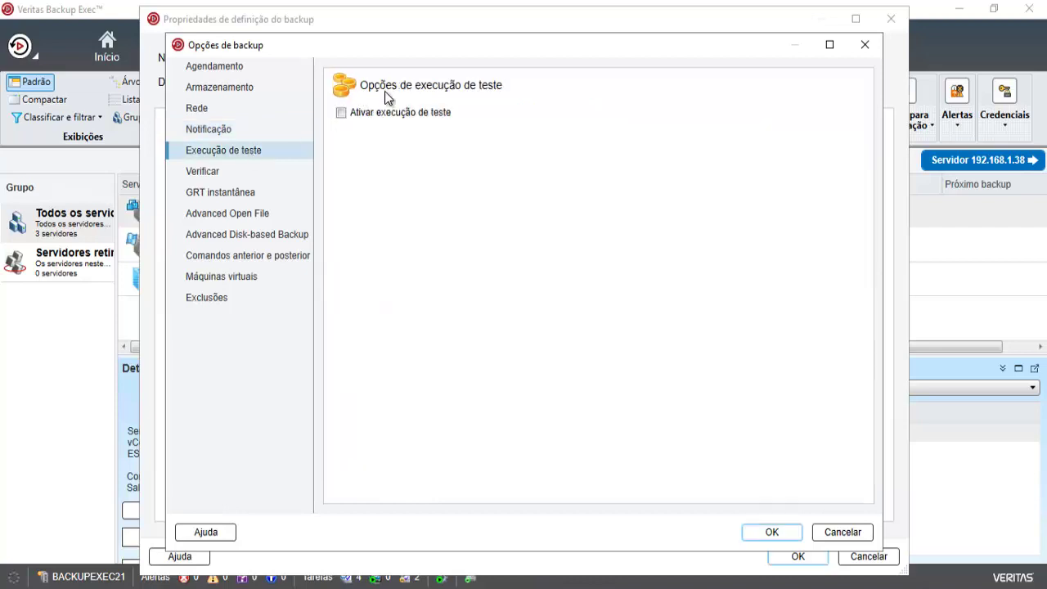
click(211, 177)
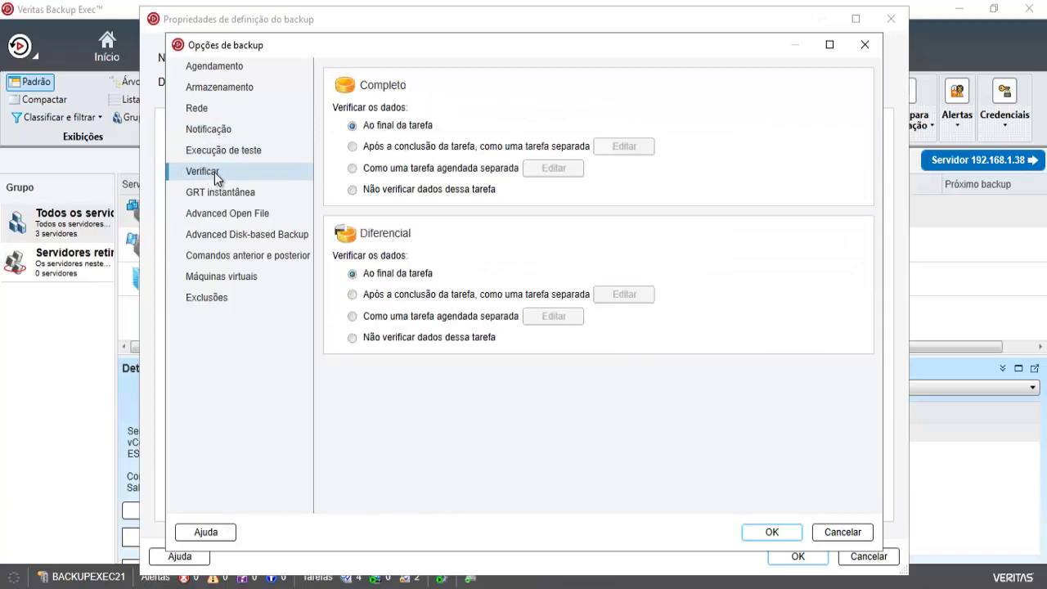
click(353, 147)
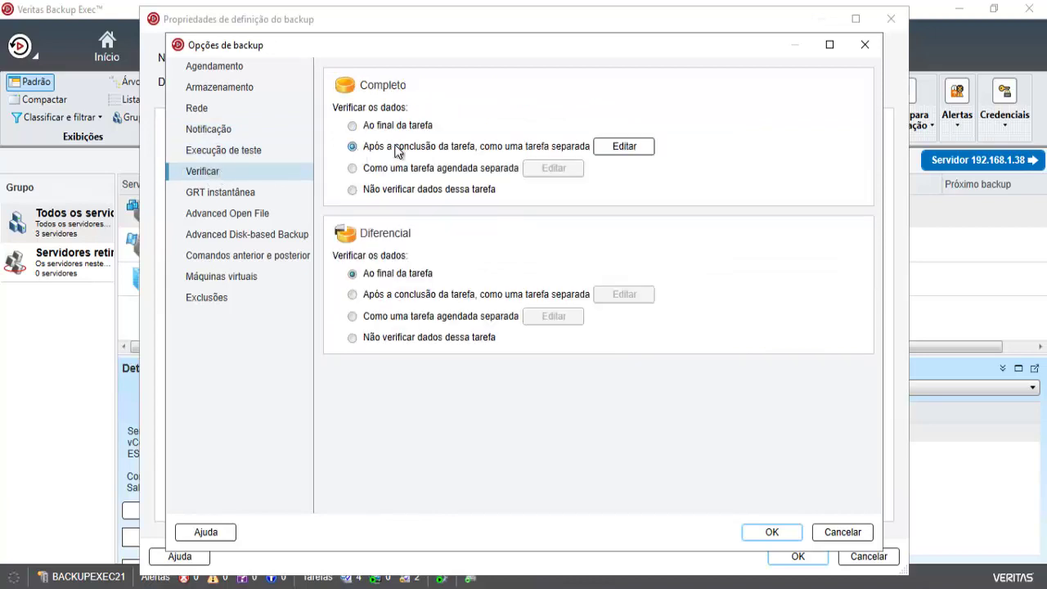
click(352, 296)
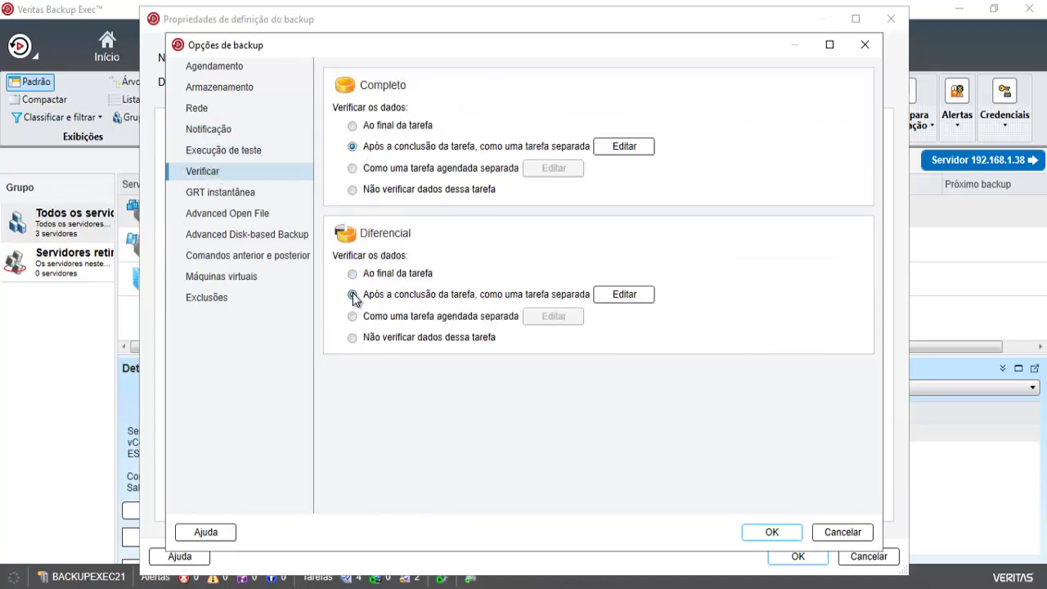
Enable GRT for Active Directory, Exchange, SQL and SharePoint in virtual machines, and accept the backup options
click(234, 196)
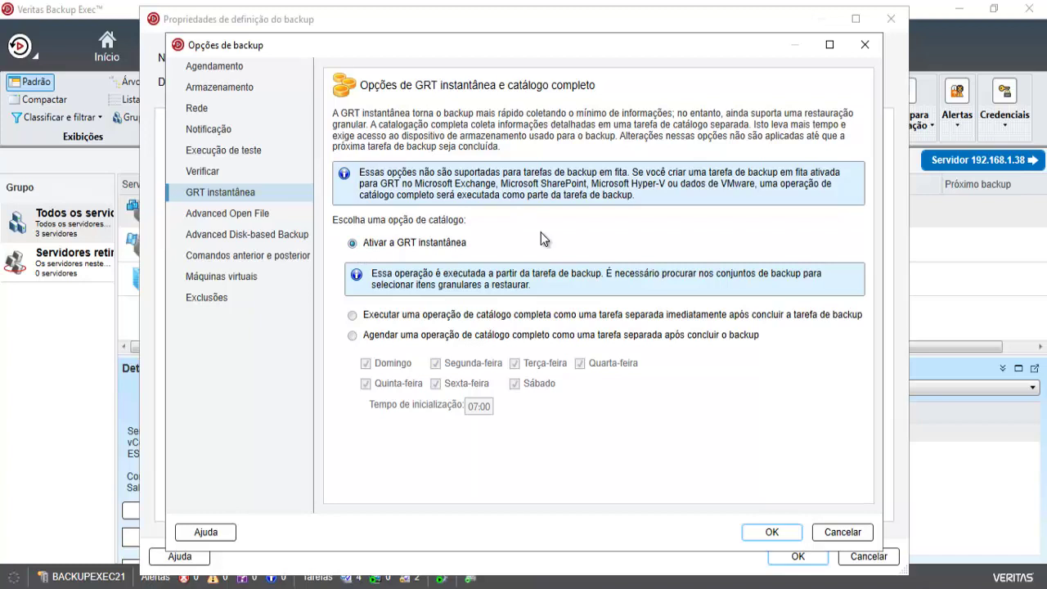
click(242, 216)
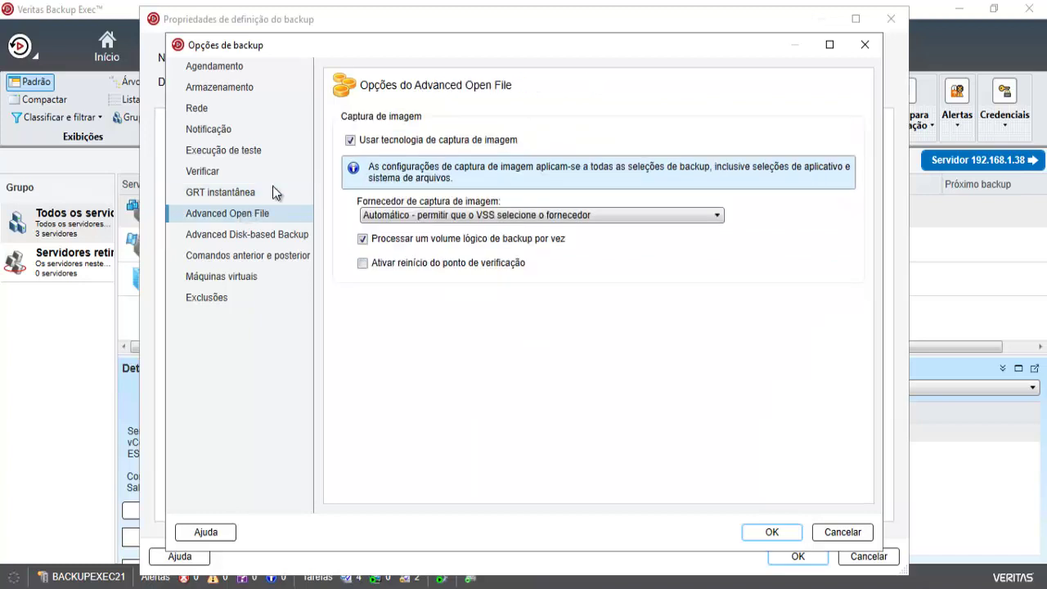
click(258, 239)
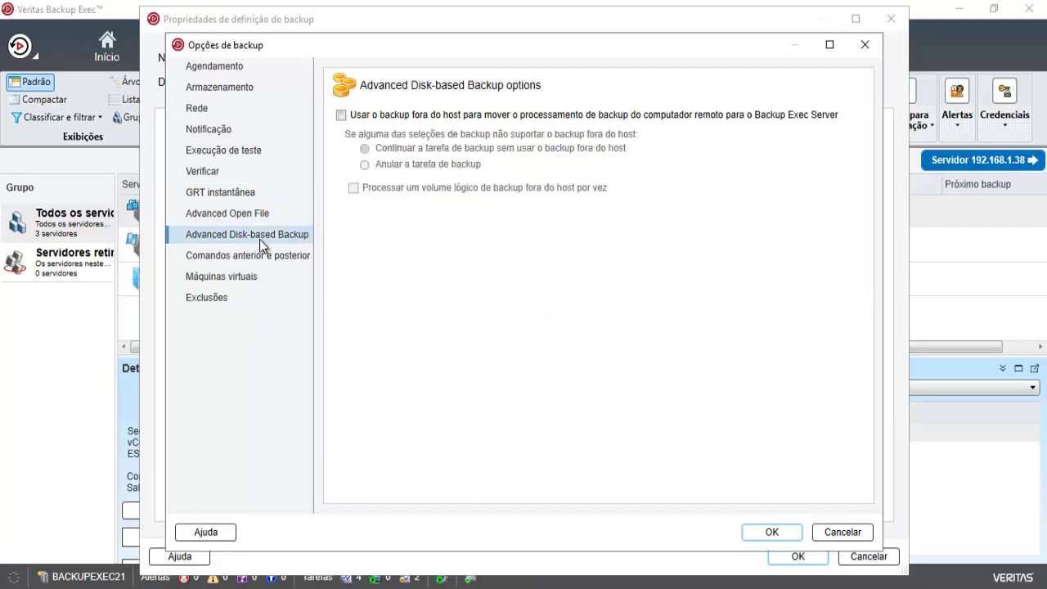
click(264, 258)
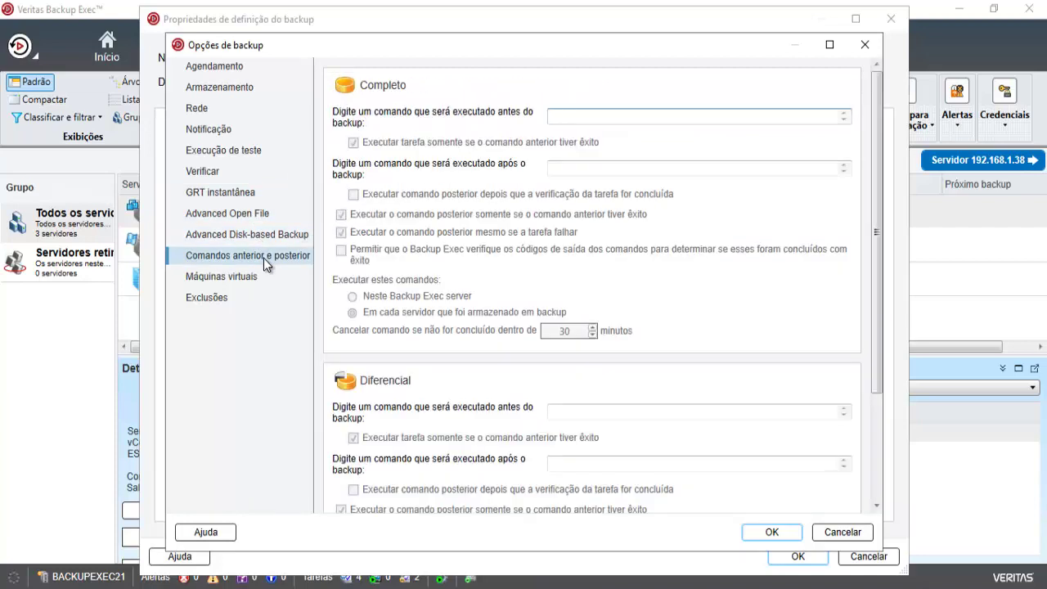
click(236, 281)
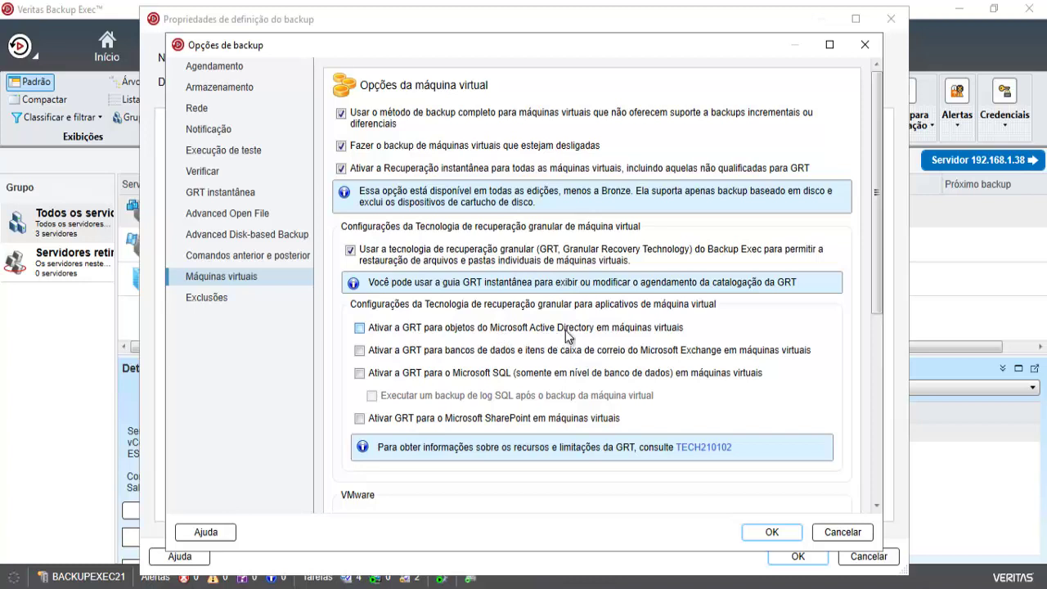
click(359, 329)
click(360, 351)
click(360, 373)
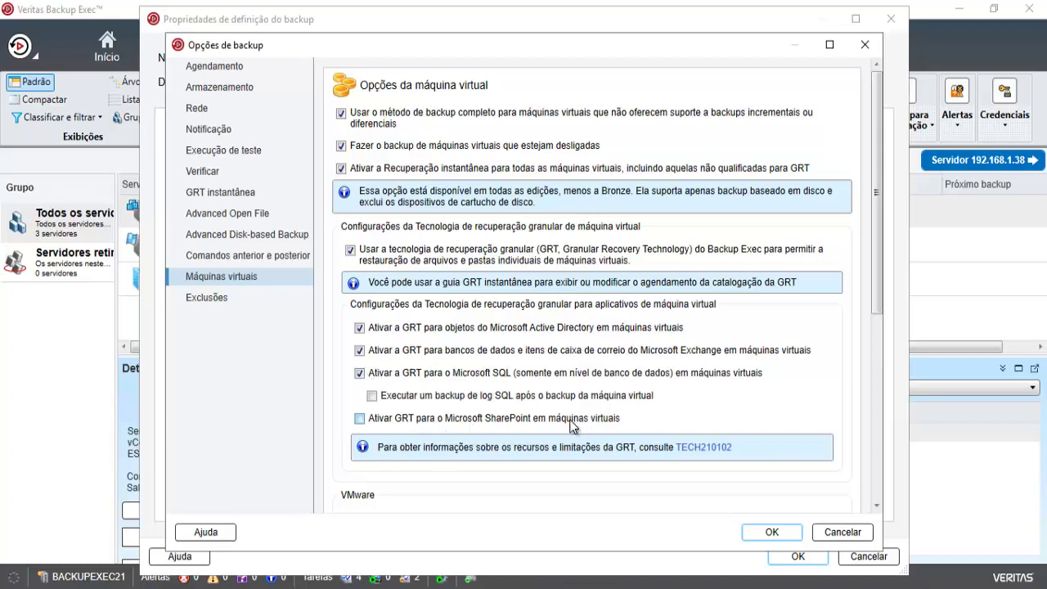
click(360, 420)
click(217, 298)
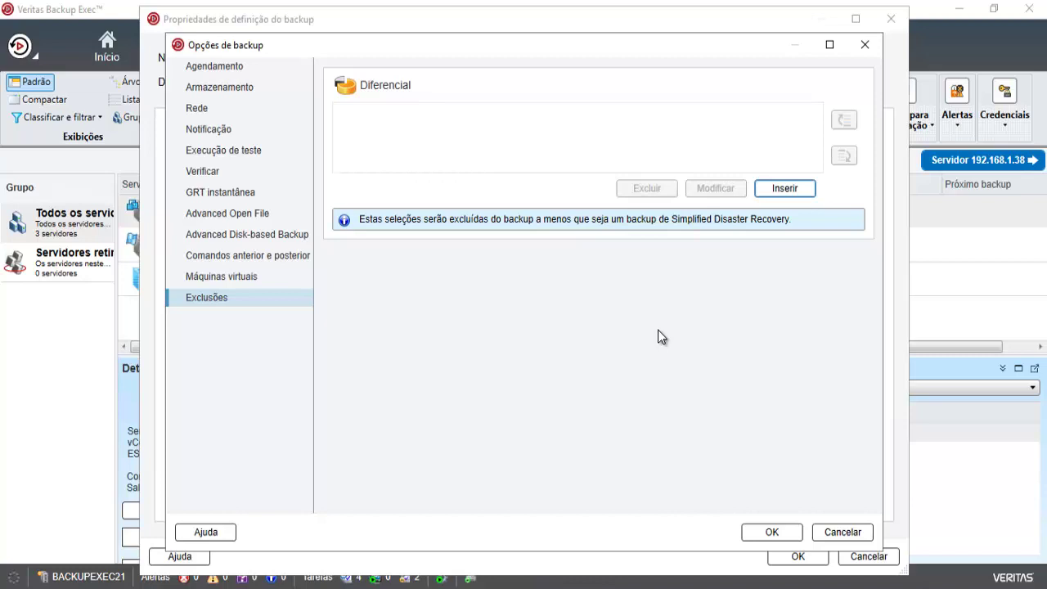
click(771, 533)
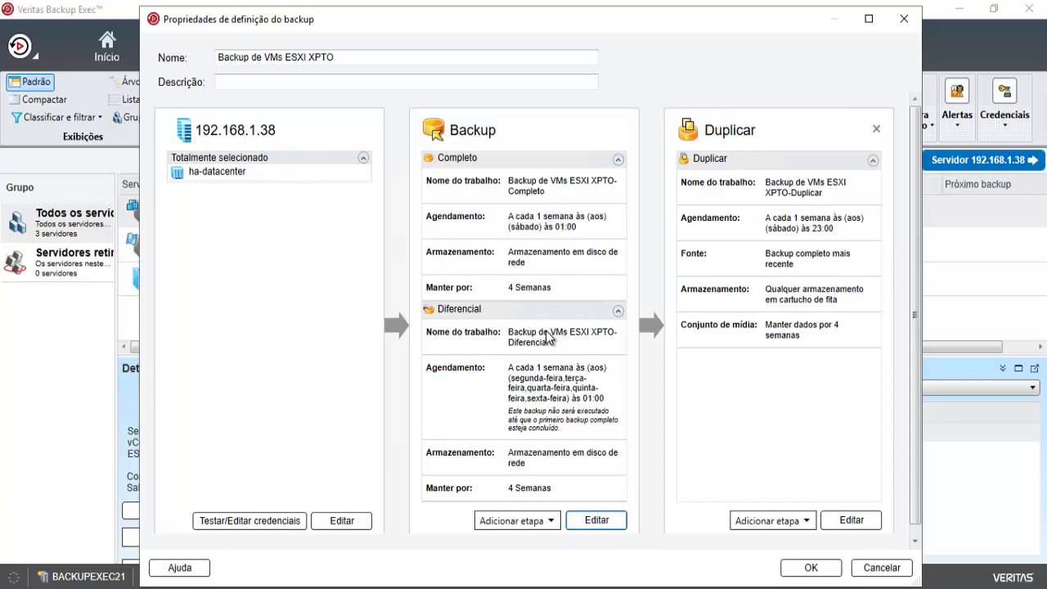
Edit the duplicate stage to use selected backups as its source, including both Completo and Diferencial
click(840, 523)
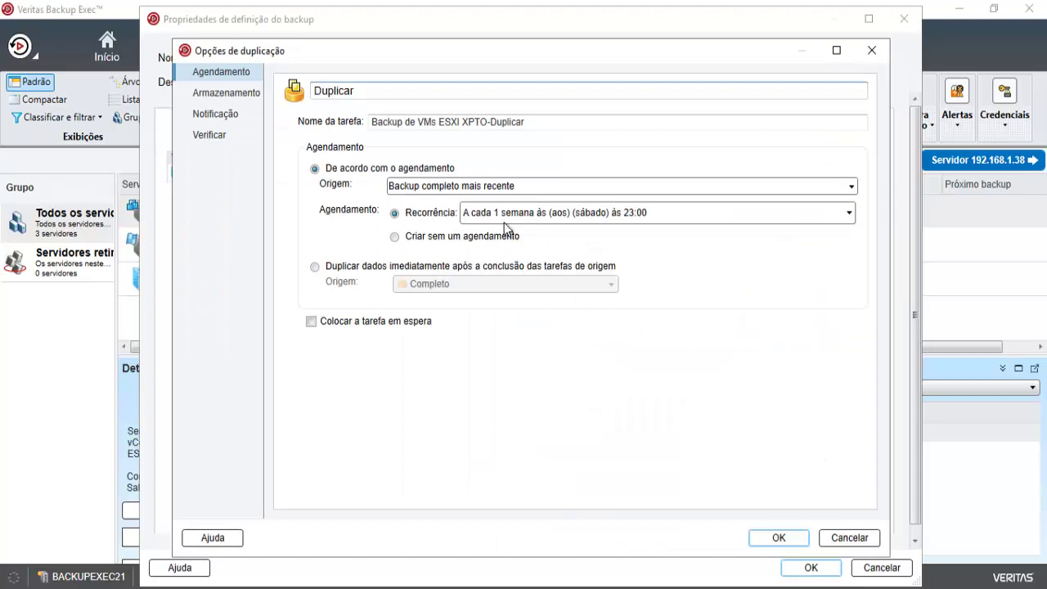
click(506, 188)
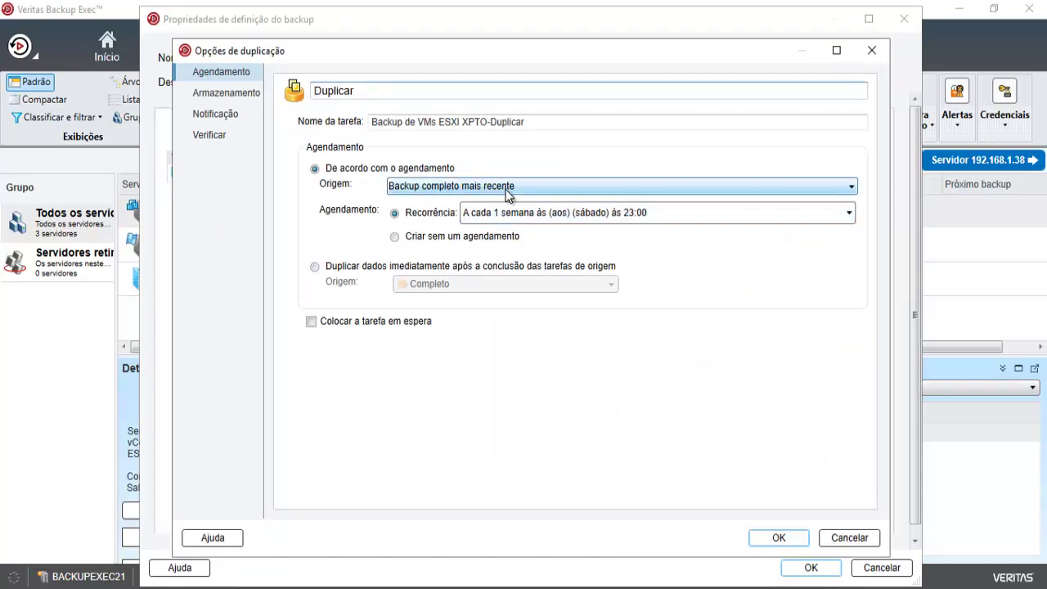
click(507, 190)
click(398, 240)
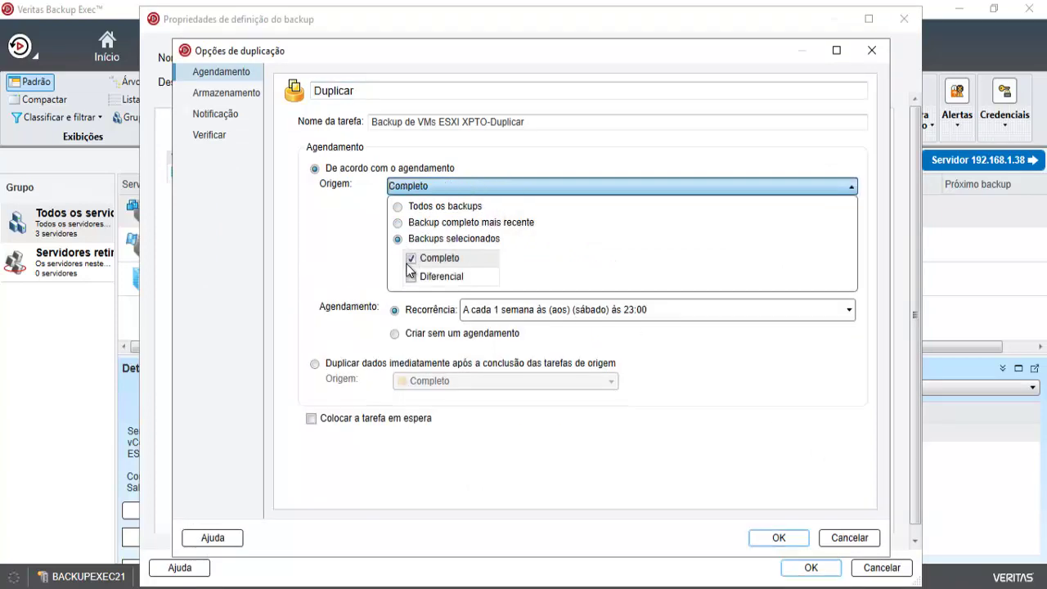
click(434, 278)
Send the duplication to Qualquer armazenamento em cartucho de fita with the media set Manter os dados por 1825 dias
click(228, 94)
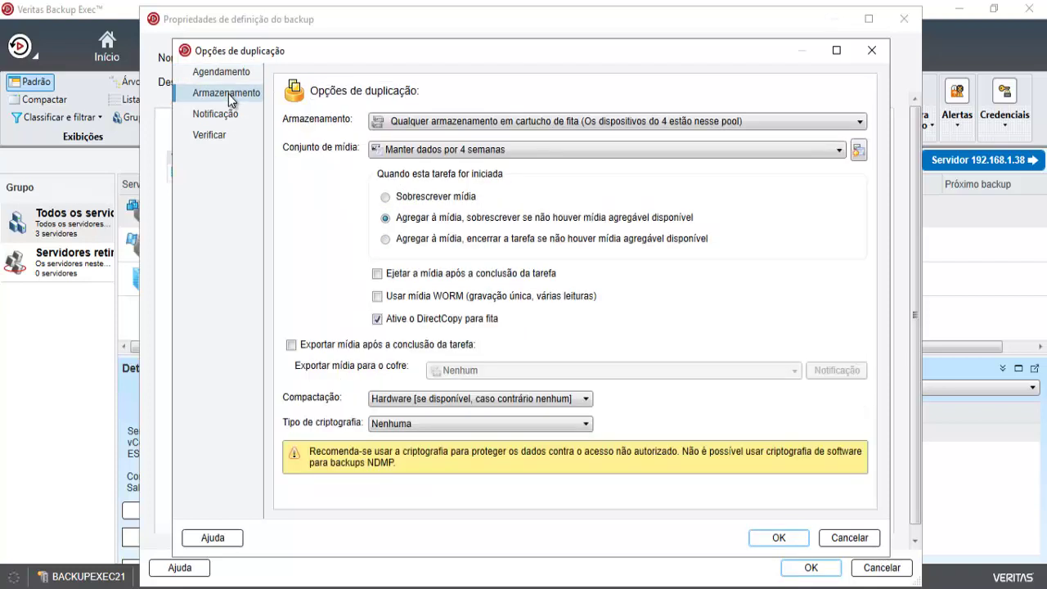
click(623, 122)
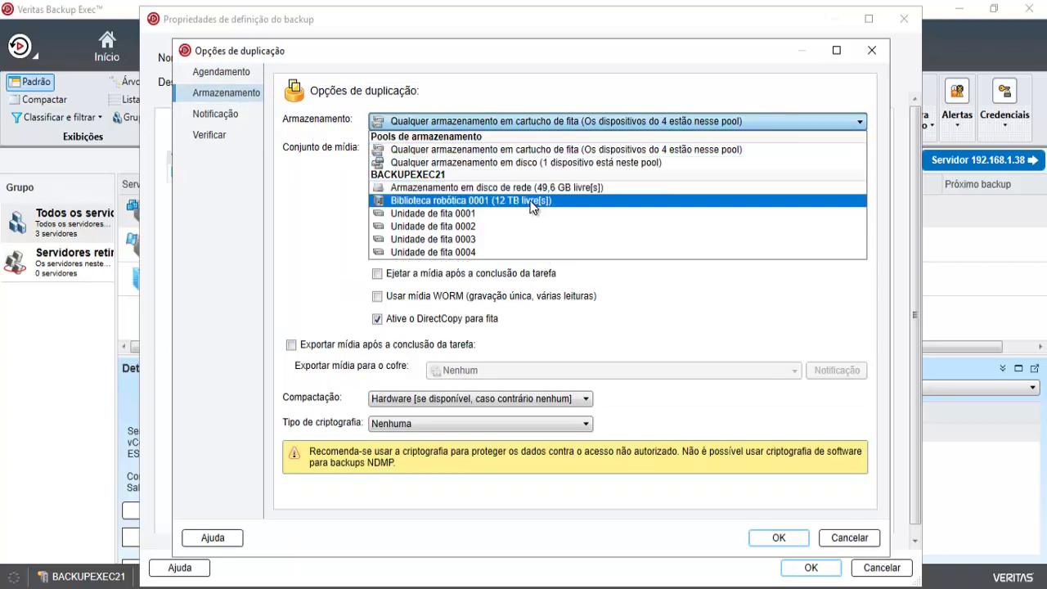
click(562, 150)
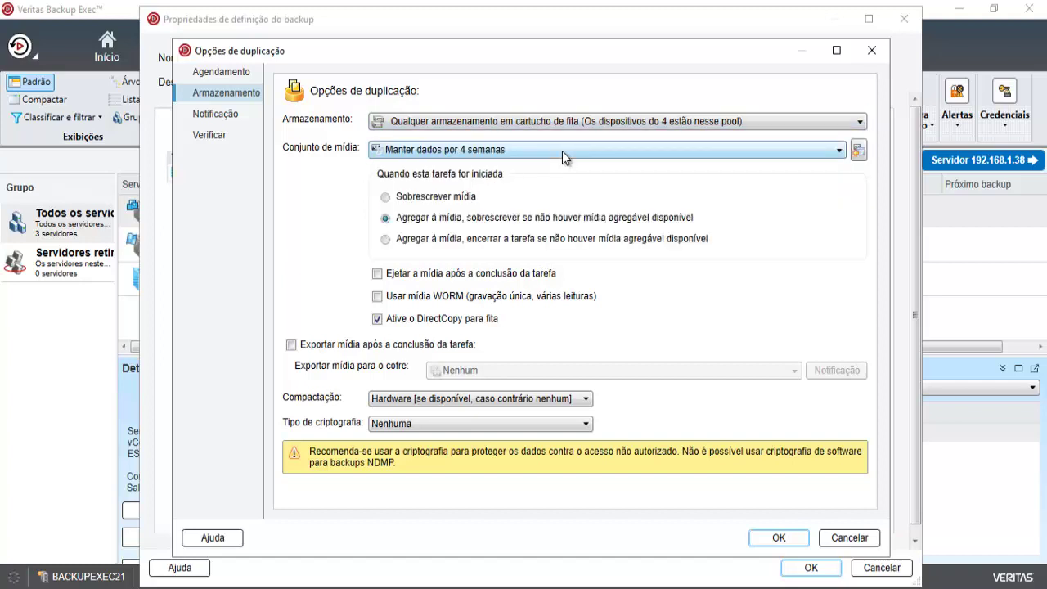
click(562, 151)
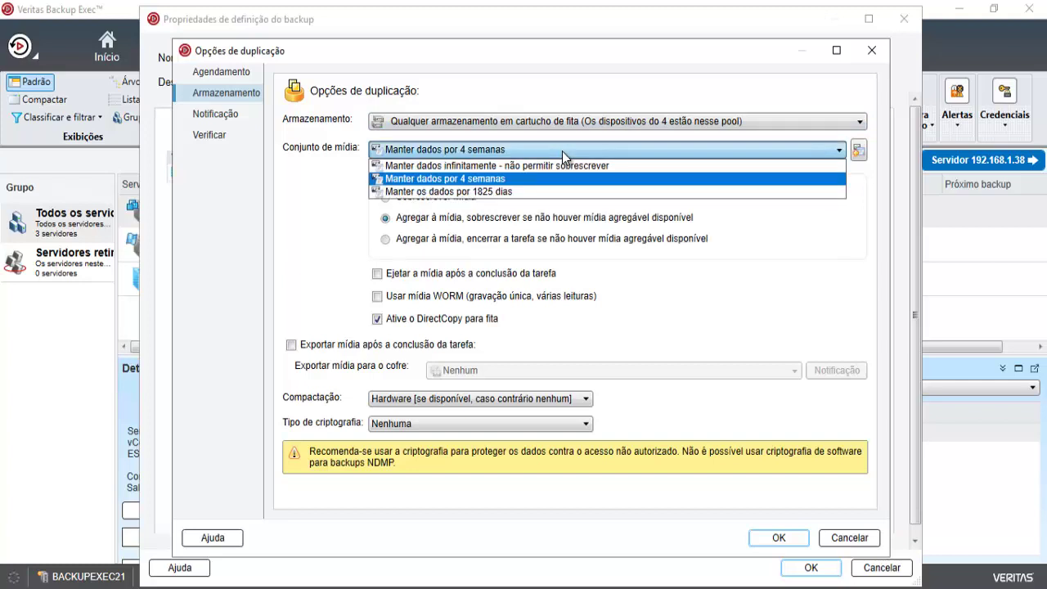
click(529, 191)
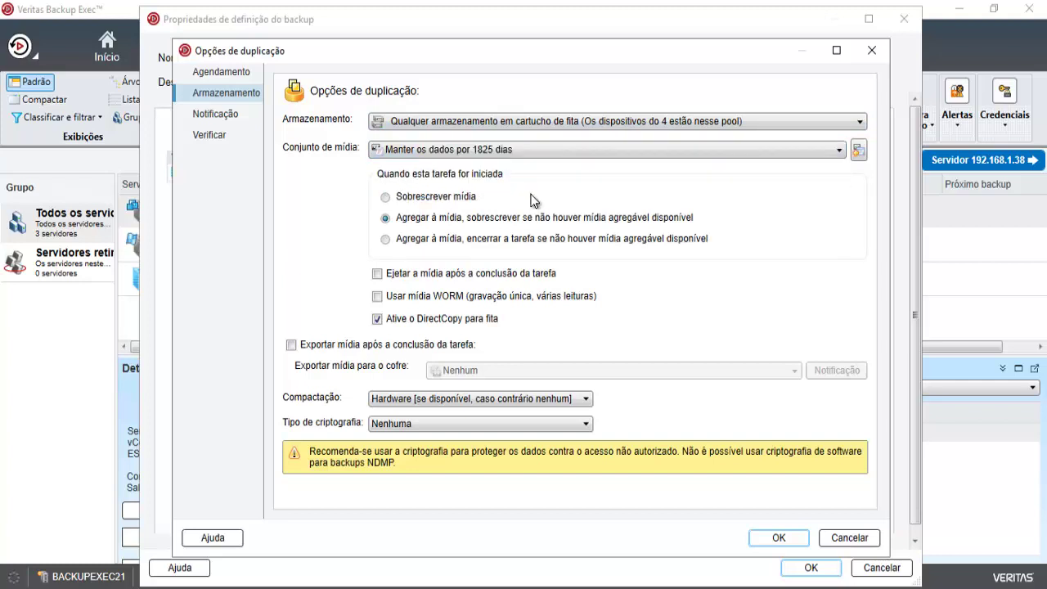
Set the duplication to verify data after the job completes, as a separate job, and accept the duplication options
click(229, 121)
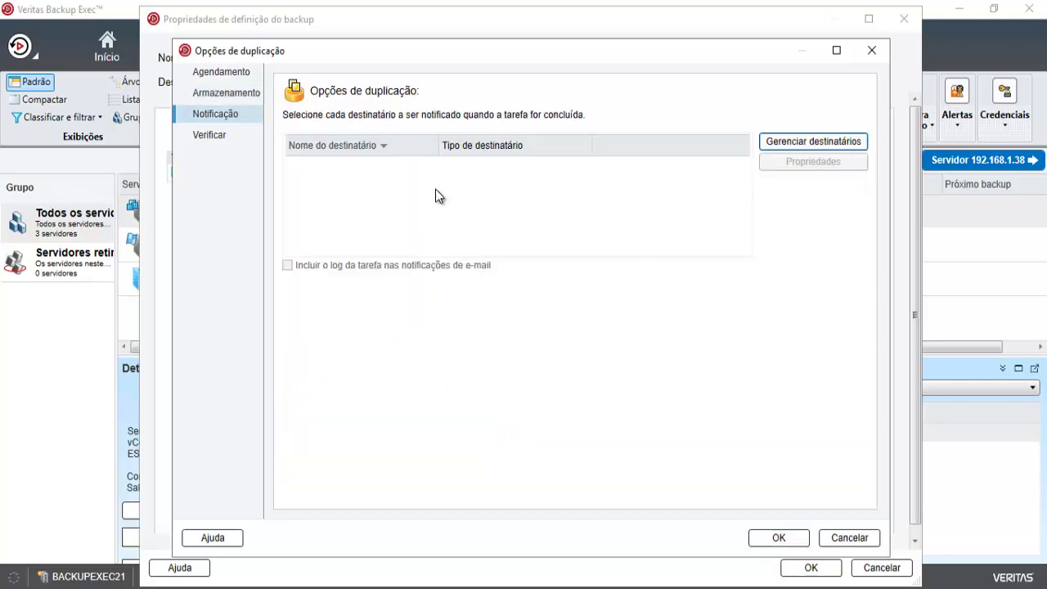
click(200, 142)
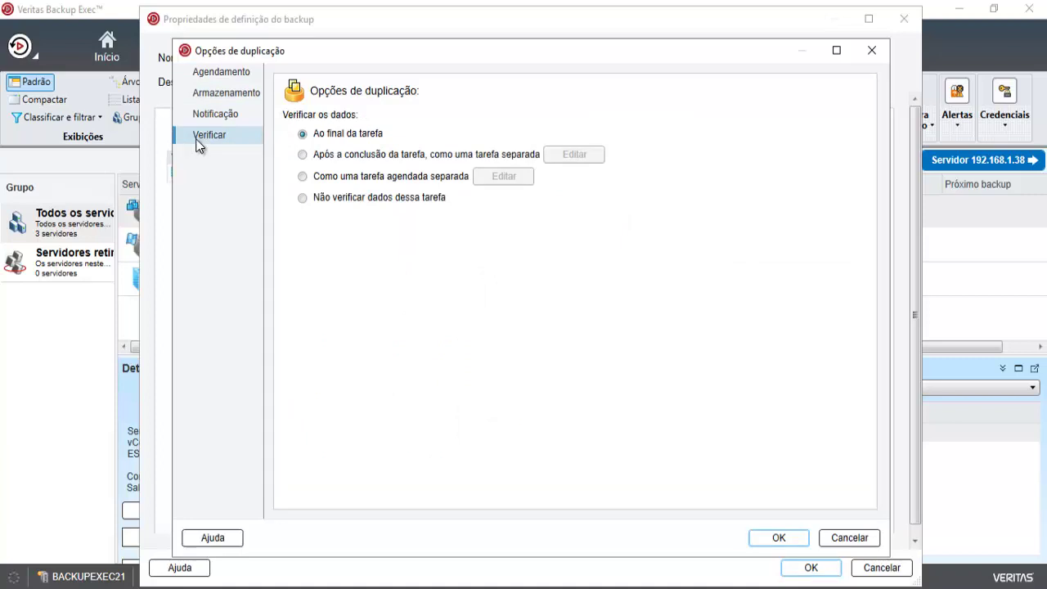
click(302, 154)
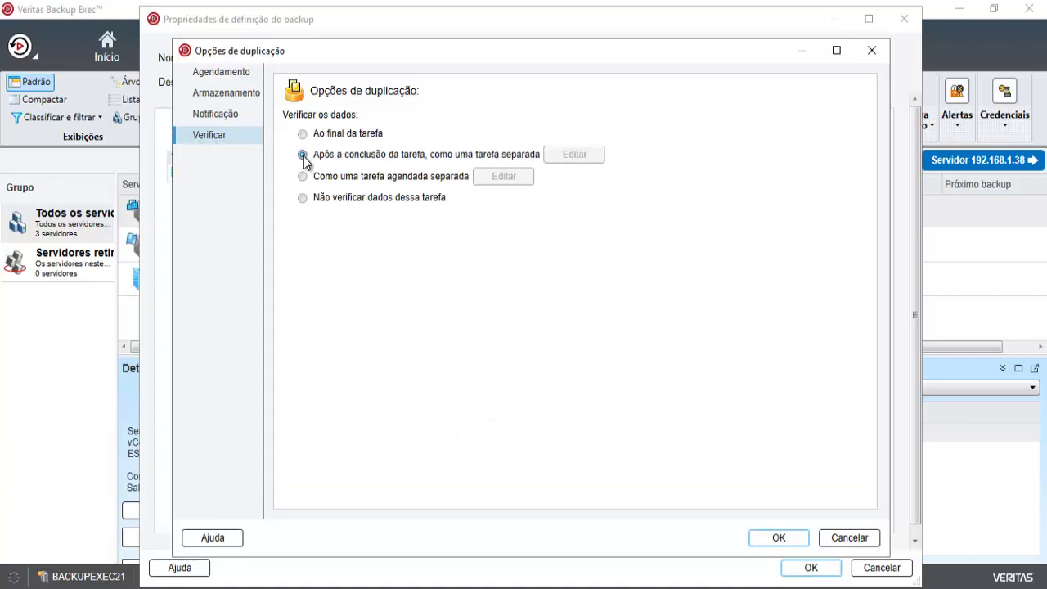
click(778, 539)
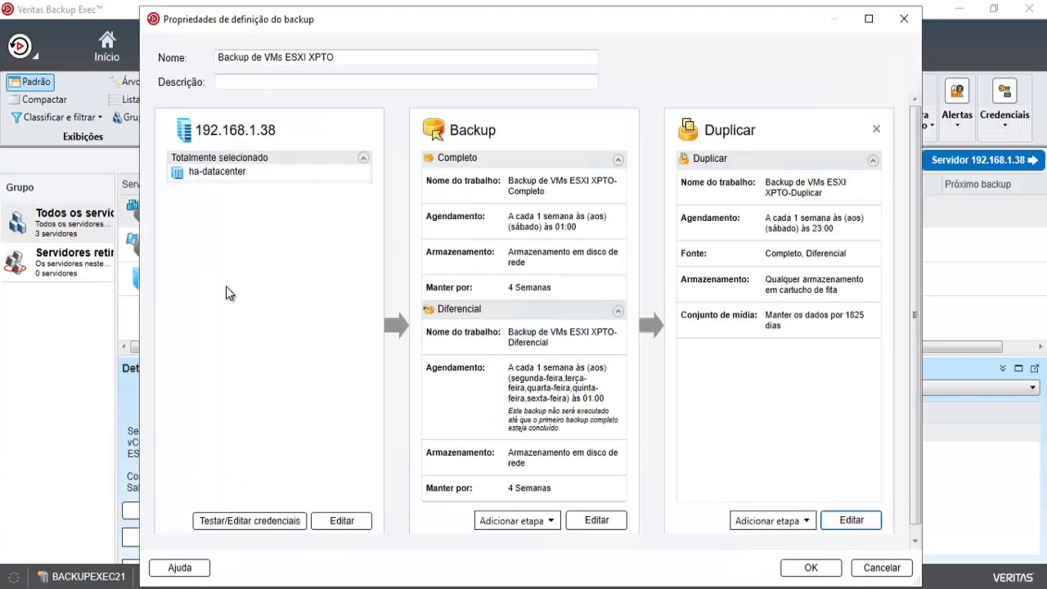
Save the backup definition and open the job list of host 192.168.1.38
click(796, 564)
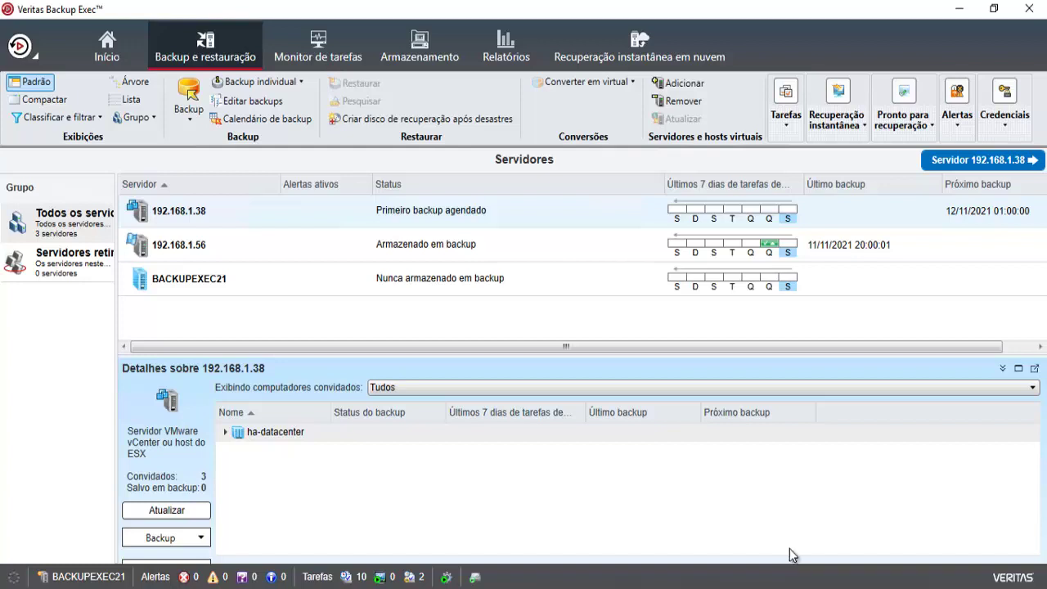
double_click(181, 218)
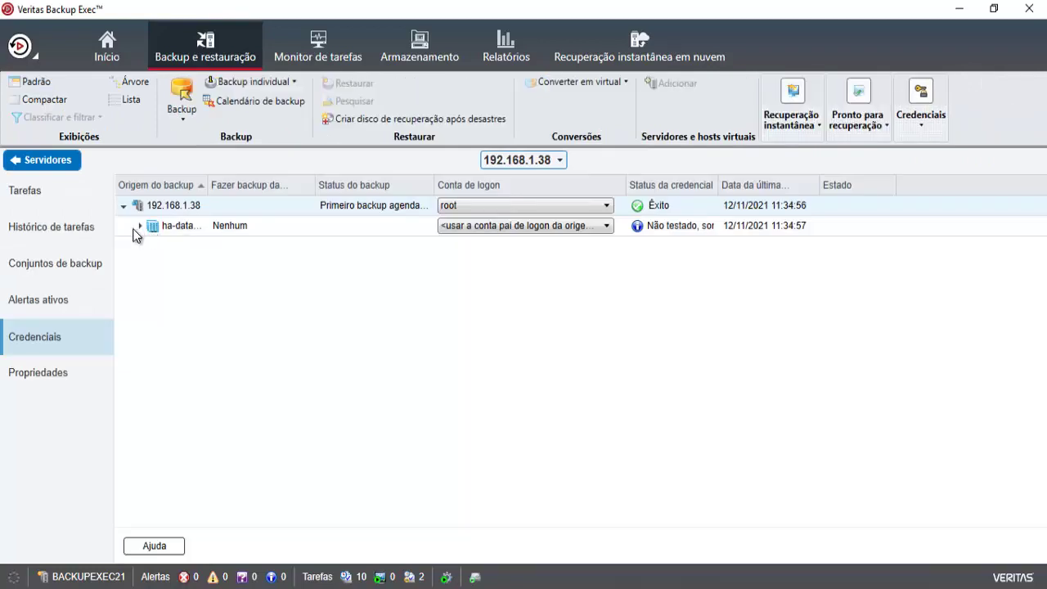
click(35, 195)
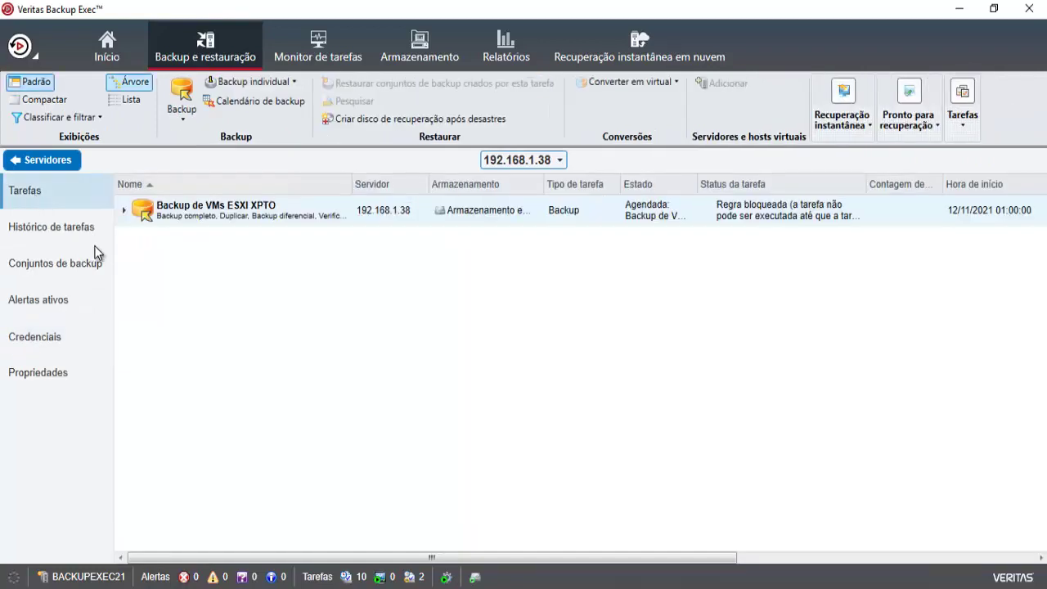
View the individual jobs under Backup de VMs ESXI XPTO, and check the backup details of 192.168.1.56 and BACKUPEXEC21 in the server list
click(125, 213)
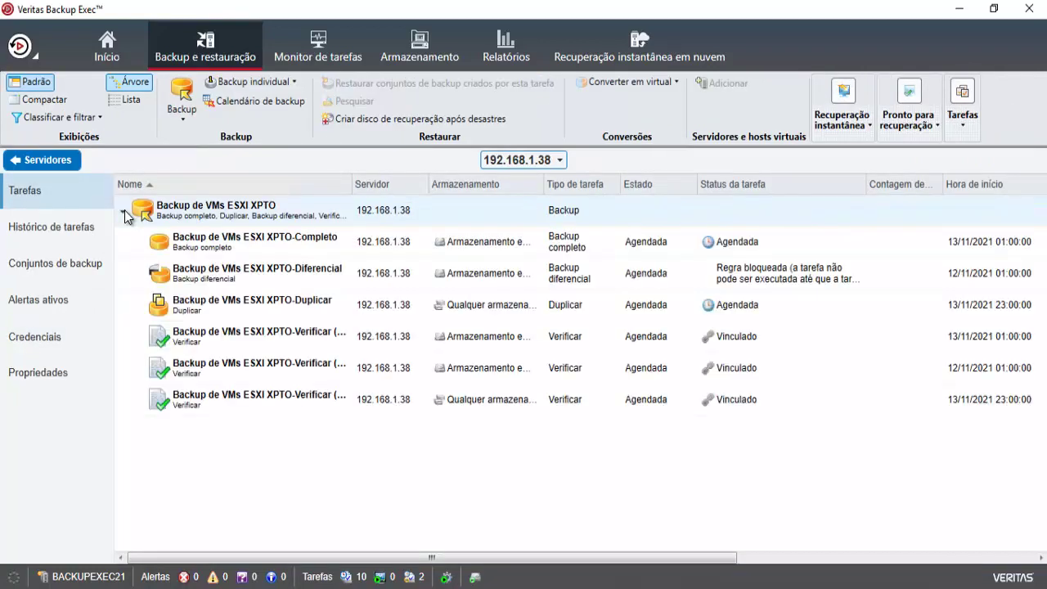
click(18, 158)
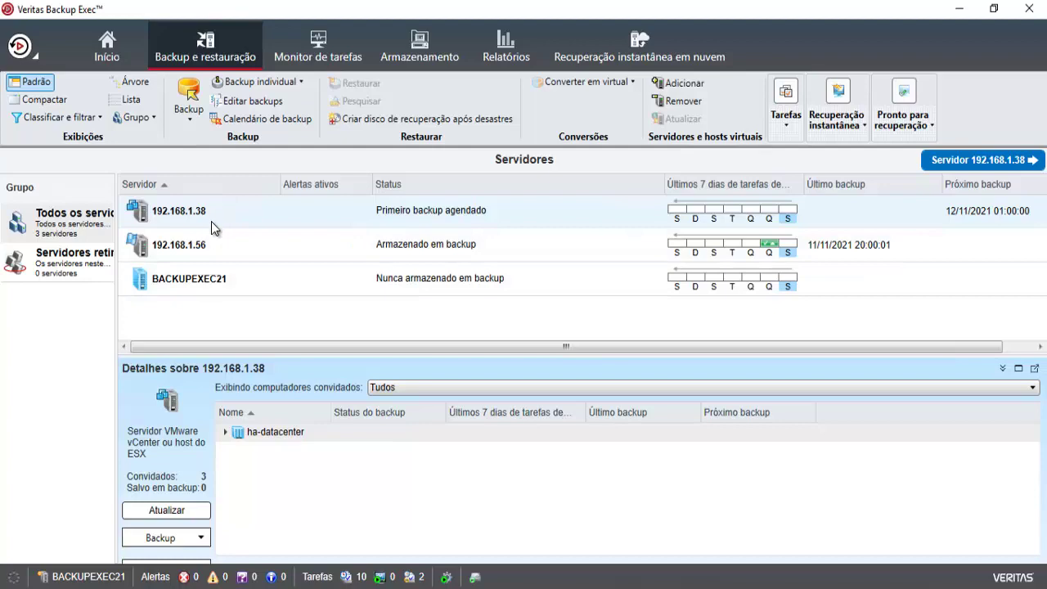
click(211, 250)
click(248, 286)
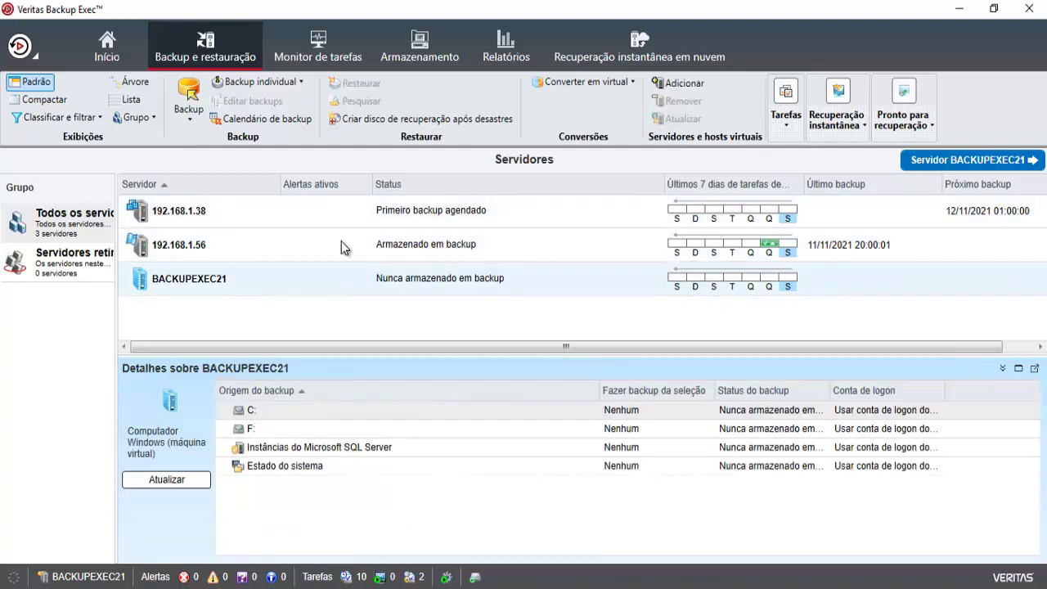
Open the job monitor, enlarge the job list, and collapse both the Backup Fileserver and Backup de VMs ESXI XPTO groups
click(331, 58)
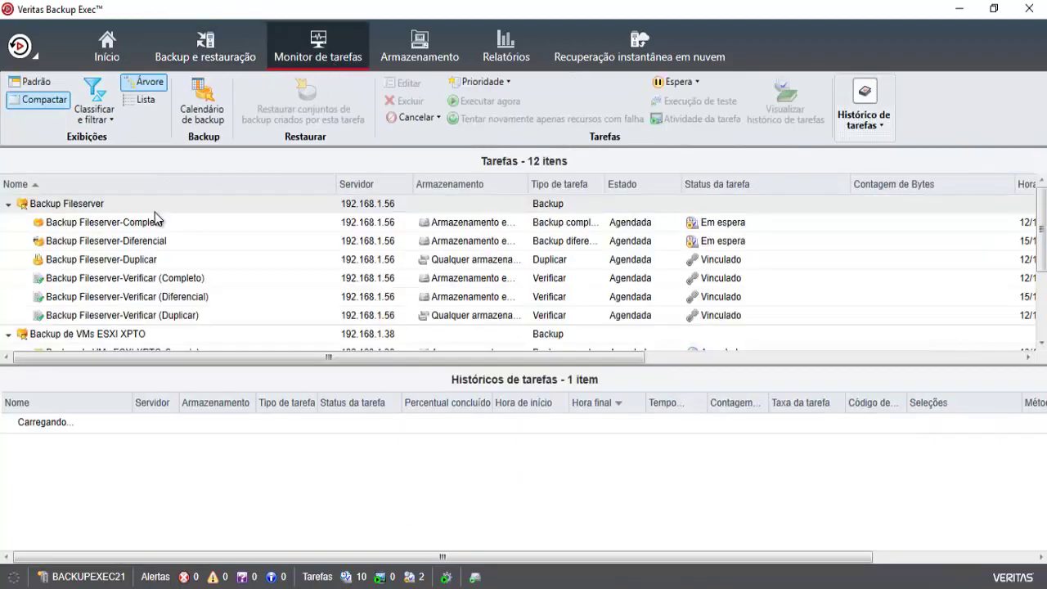
click(9, 205)
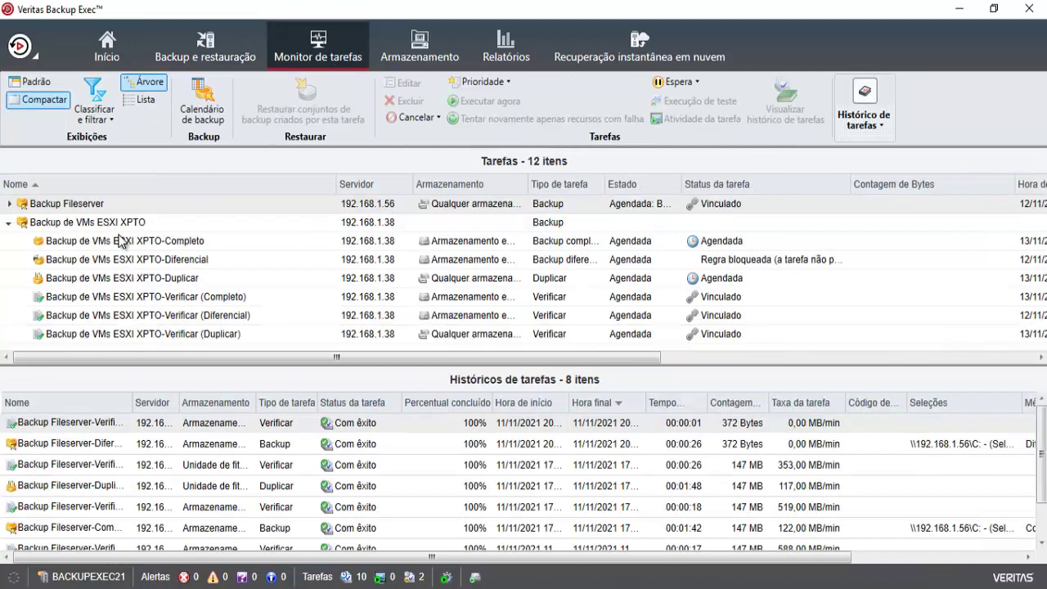
drag(406, 382, 404, 444)
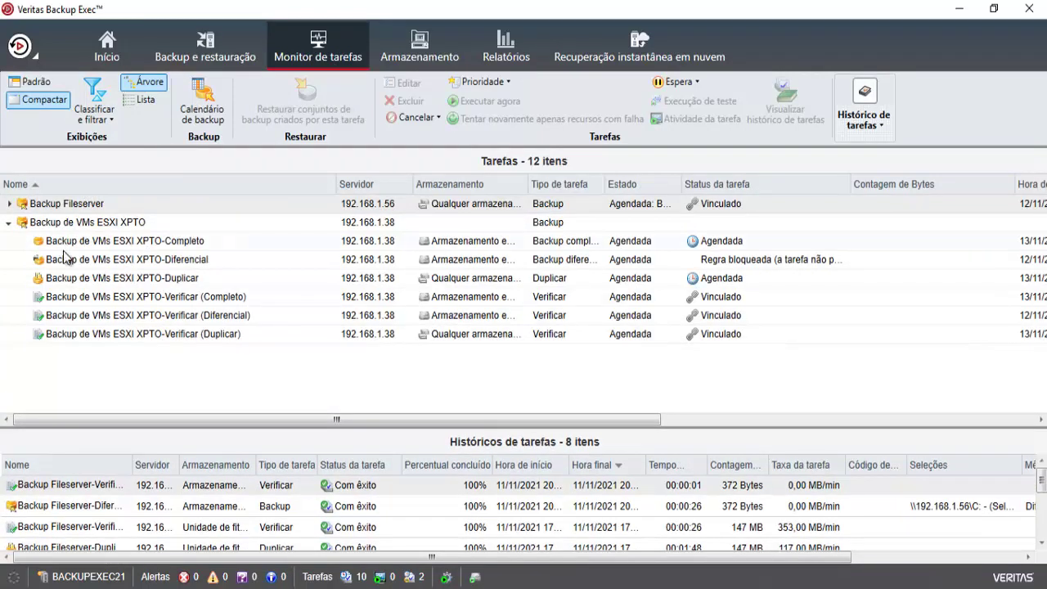
click(8, 222)
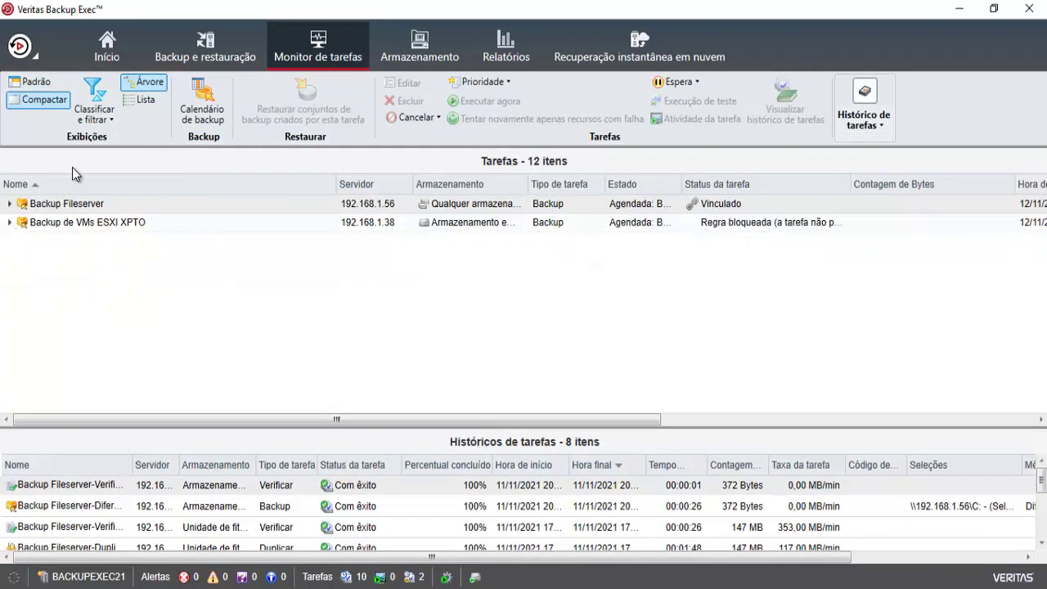
Expand Backup de VMs ESXI XPTO in the job monitor, view its backup definition properties, and close them without changes
click(9, 224)
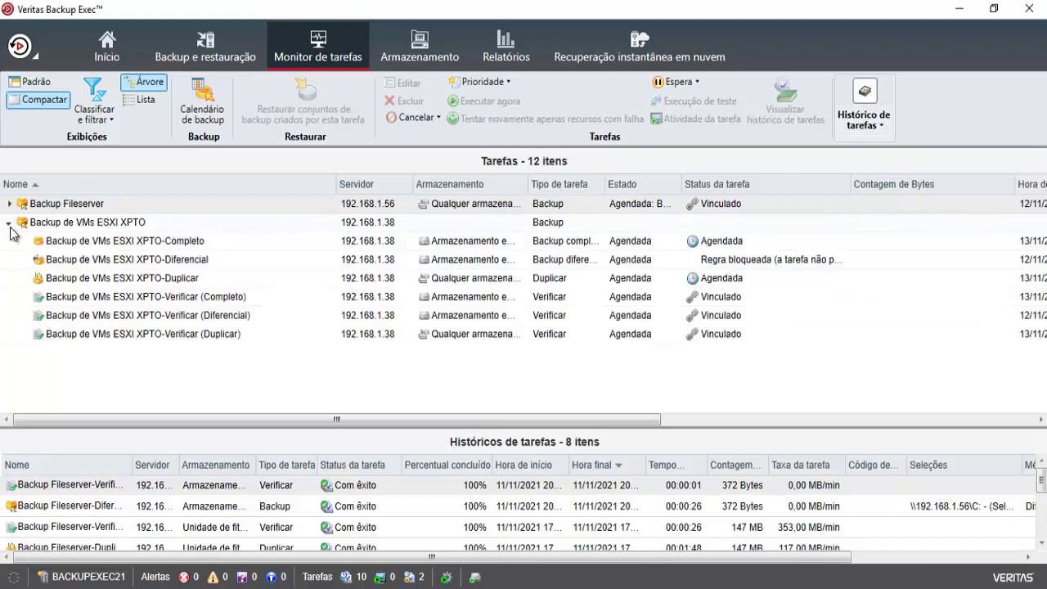
double_click(124, 224)
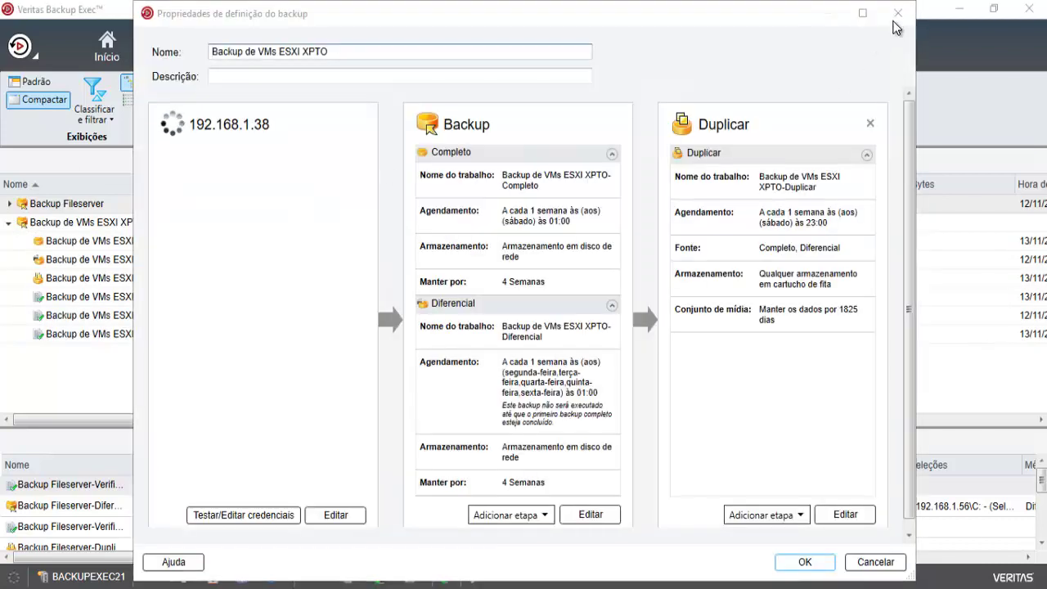
click(898, 13)
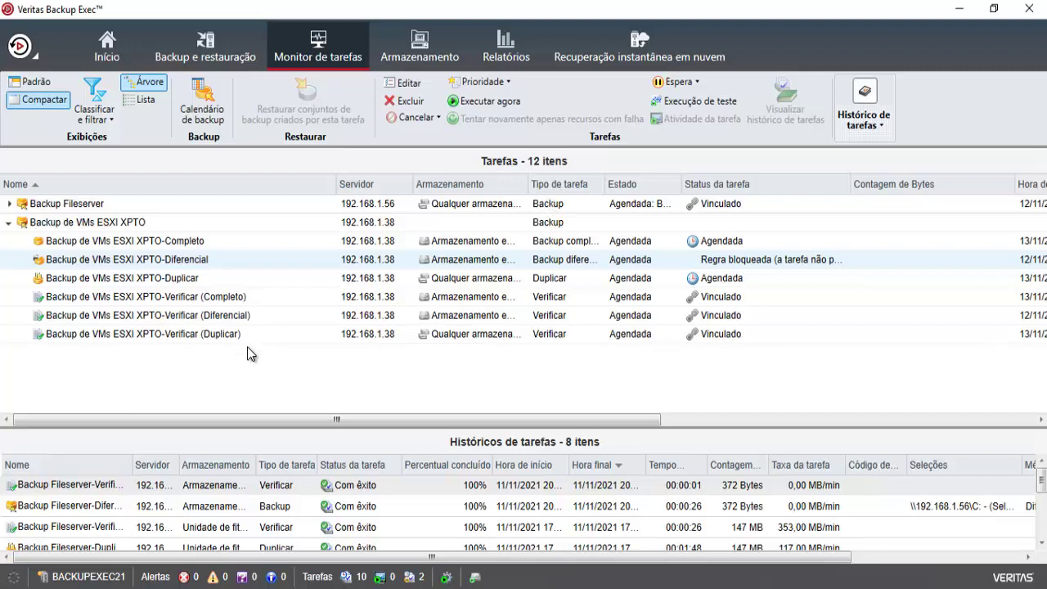
Open the job list of host 192.168.1.38 from the servers and widen the Nome column to fit the full job names
click(218, 47)
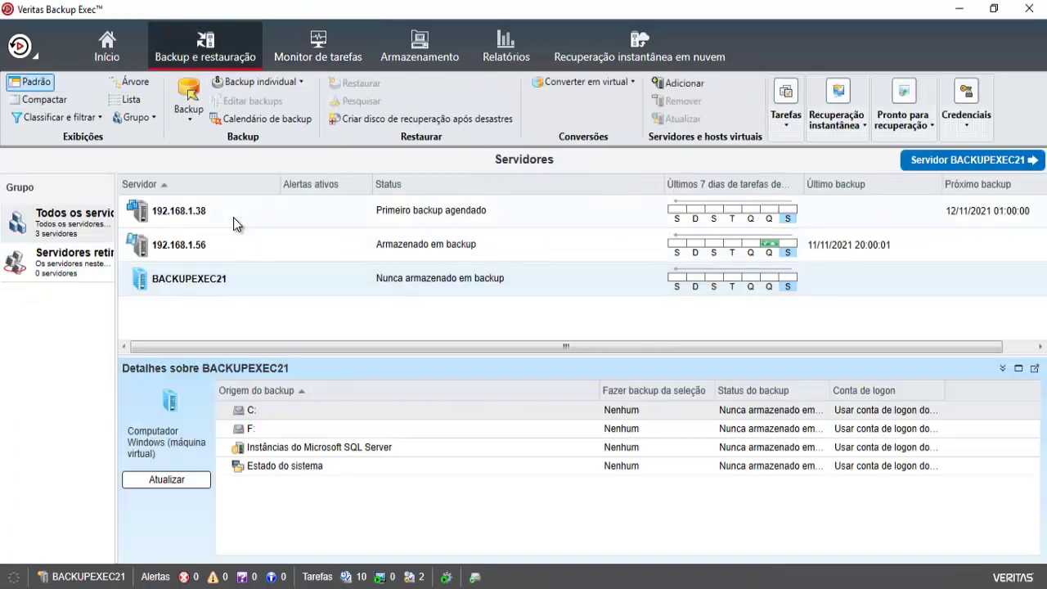
click(231, 216)
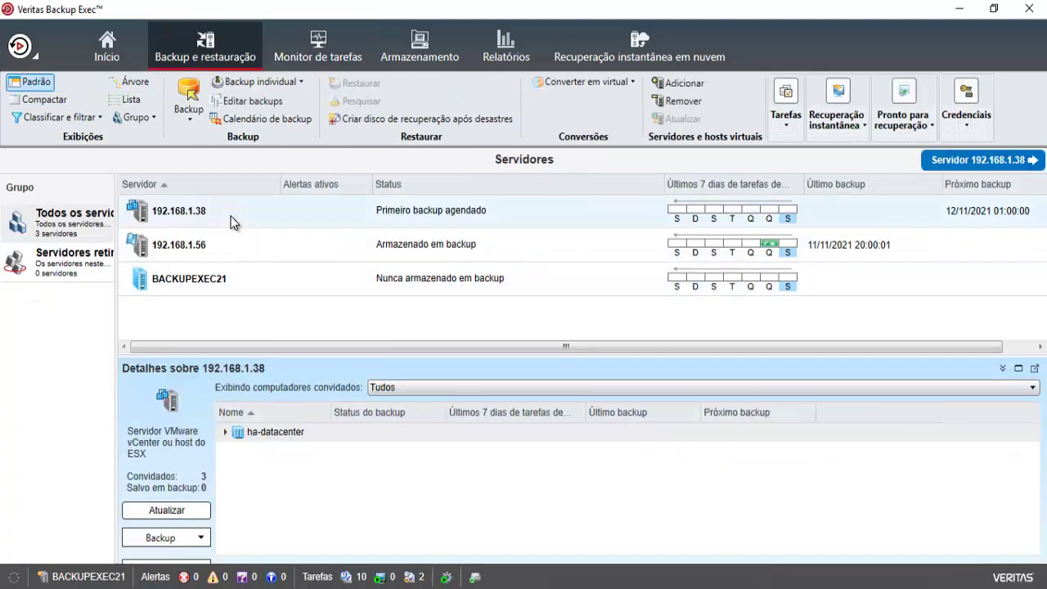
double_click(231, 216)
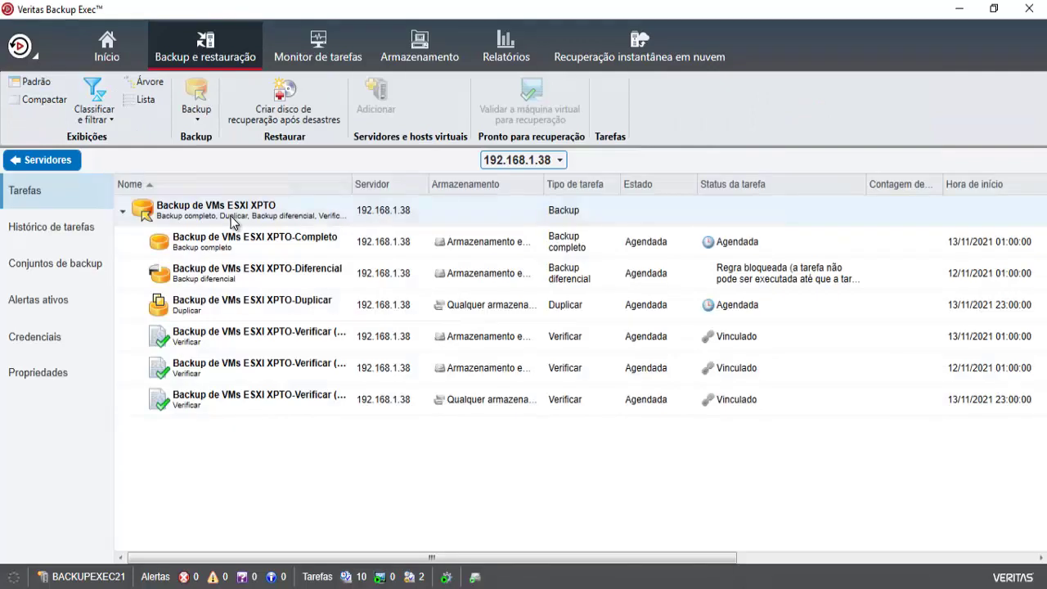
drag(354, 181, 465, 181)
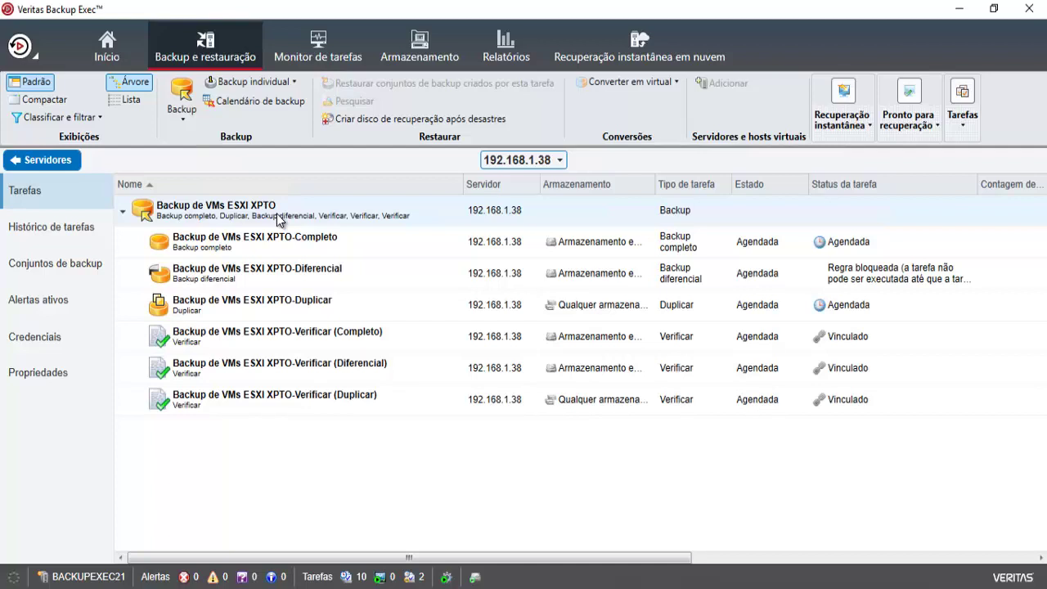
Edit the backup selections of Backup de VMs ESXI XPTO, expanding ha-datacenter to inspect its virtual machines and the zabbix disk
right_click(276, 214)
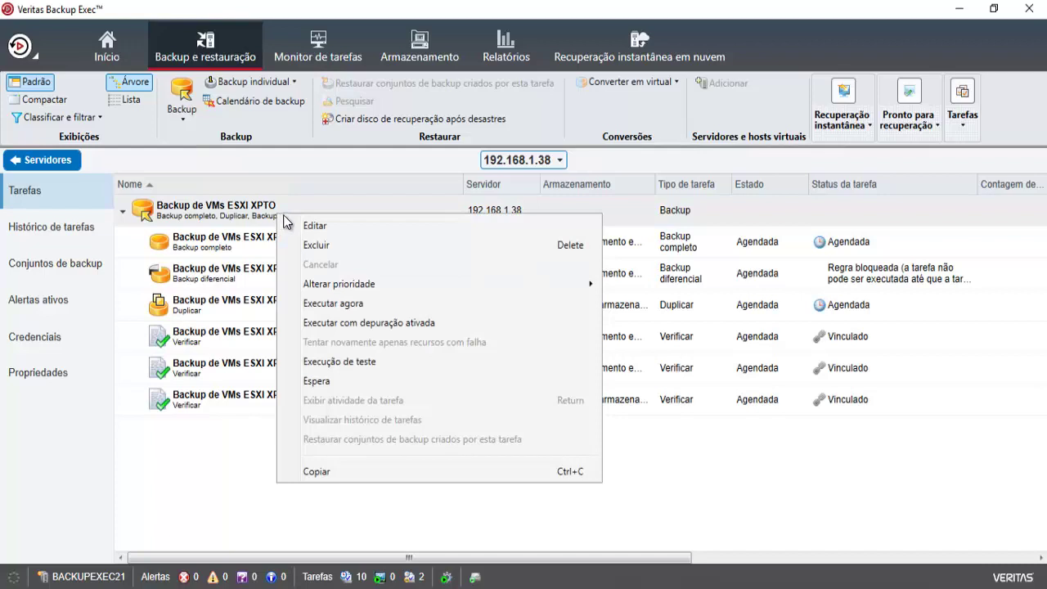
click(310, 225)
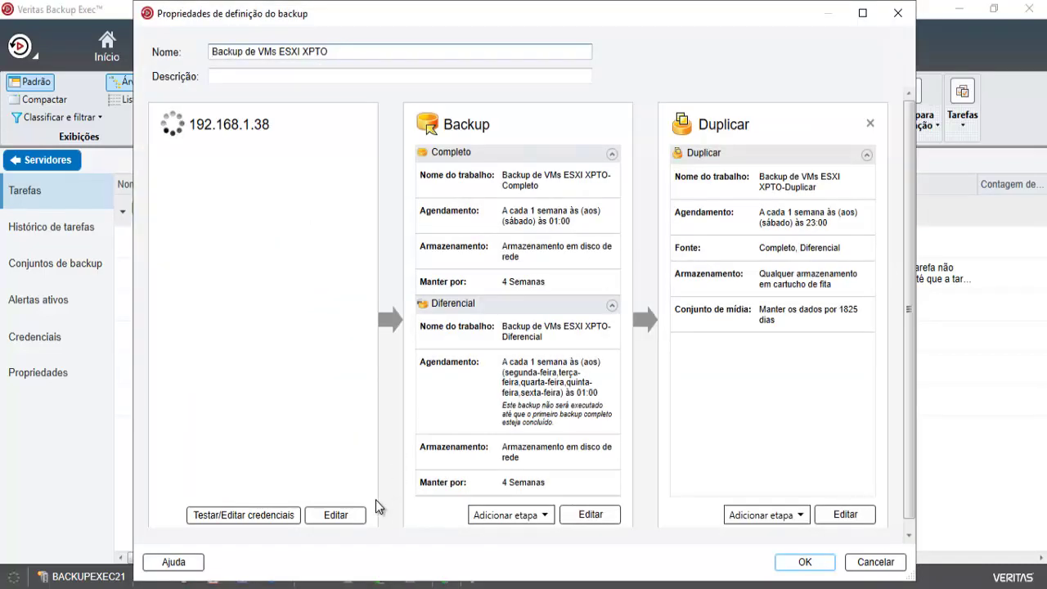
click(341, 514)
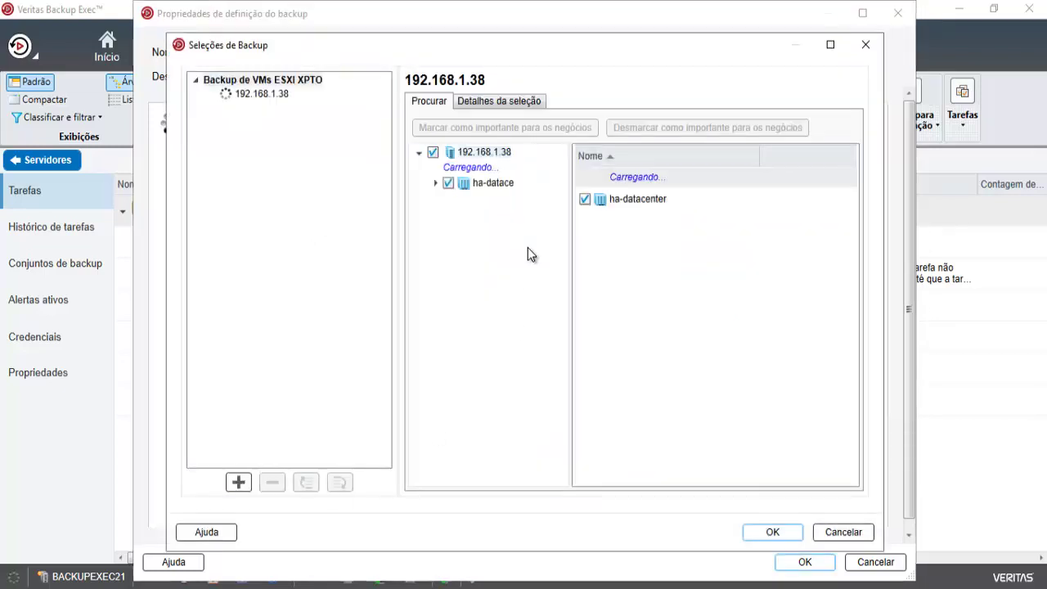
click(436, 168)
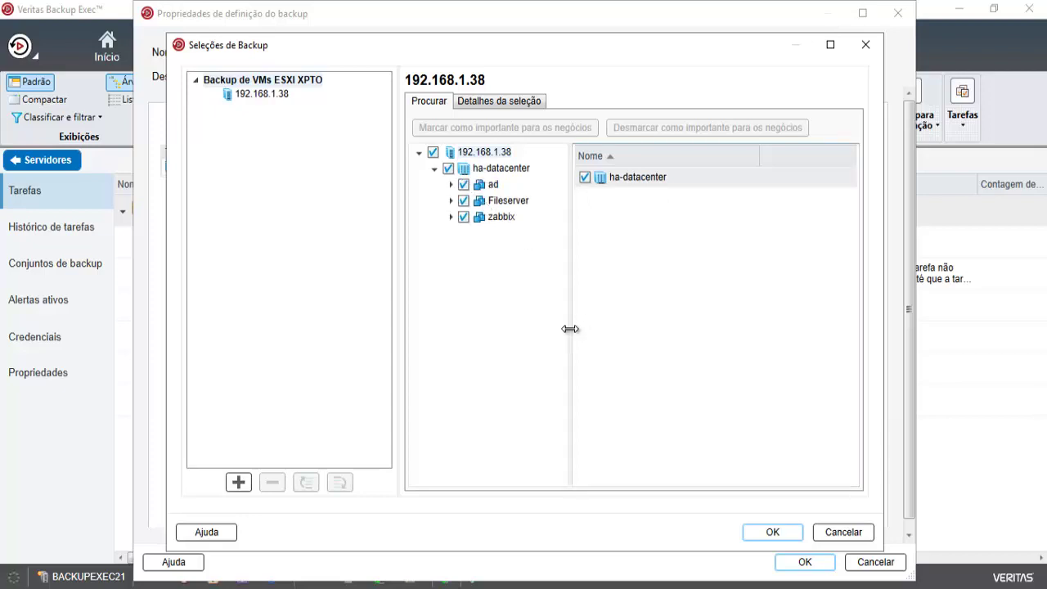
drag(606, 330, 608, 330)
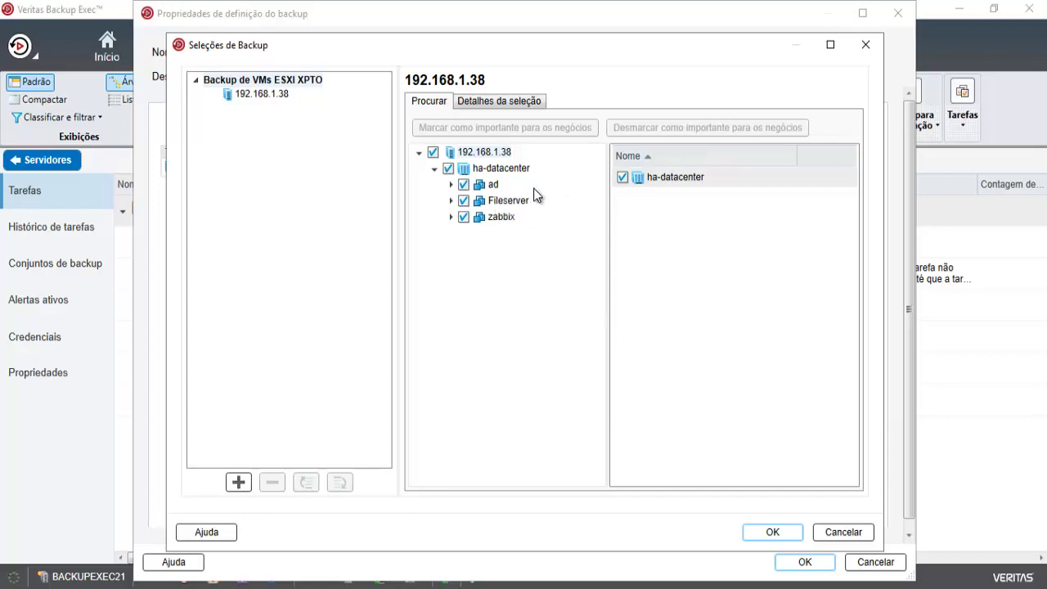
click(502, 218)
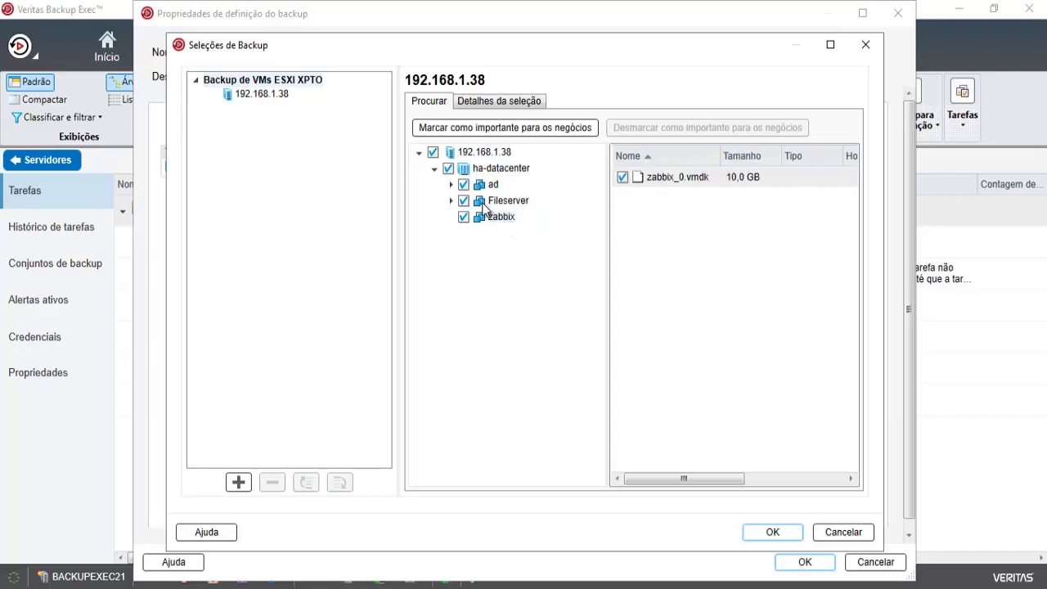
Deselect the whole 192.168.1.38 host, include only the Fileserver virtual machine, and accept the backup selections
click(434, 152)
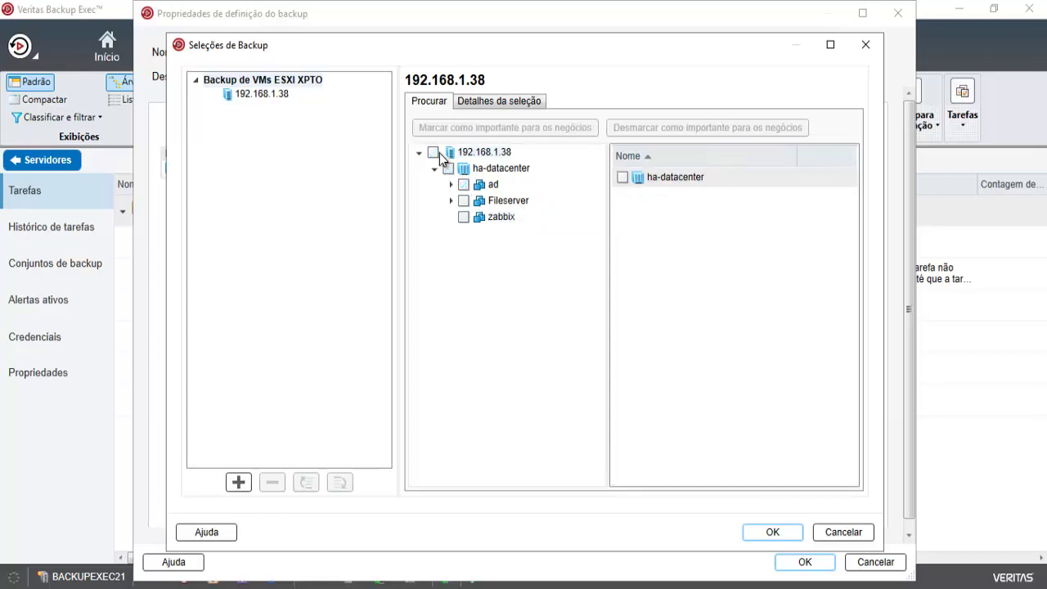
click(464, 201)
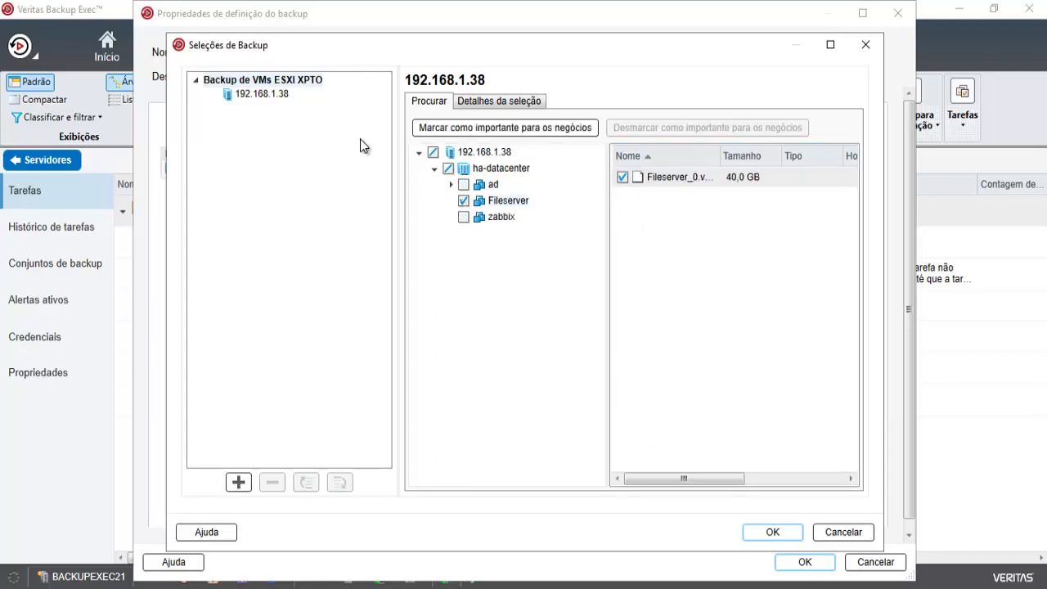
click(772, 533)
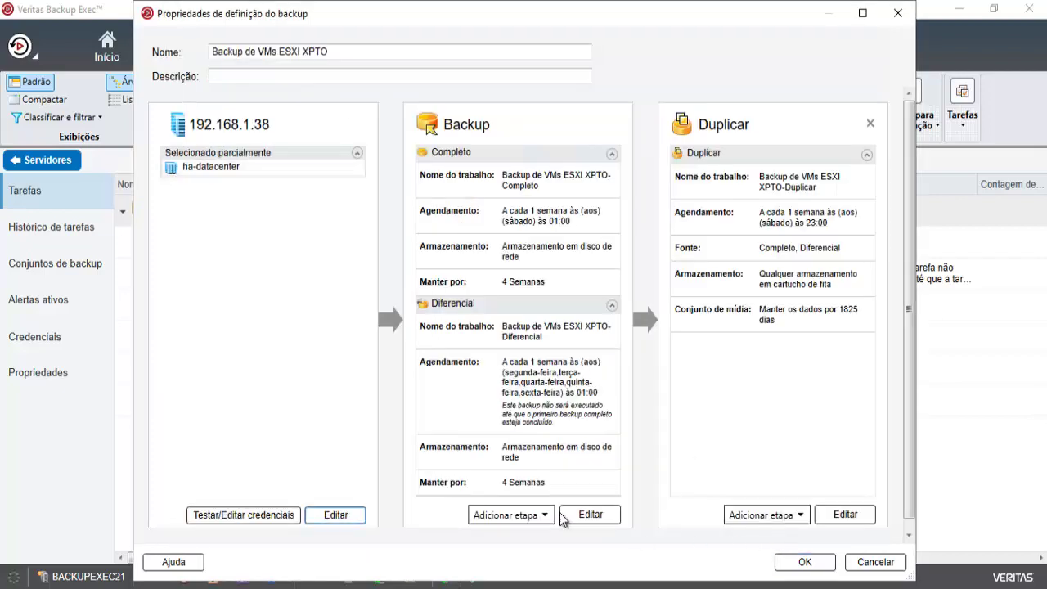
Rename the backup definition as Backup da VM Fileserver and save it
click(363, 53)
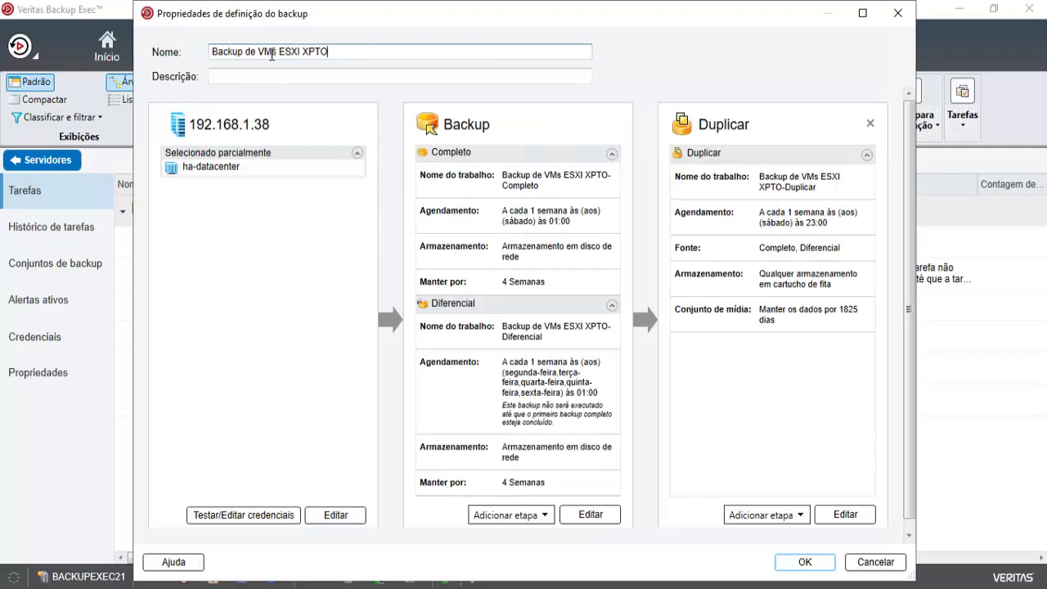
drag(251, 53, 440, 53)
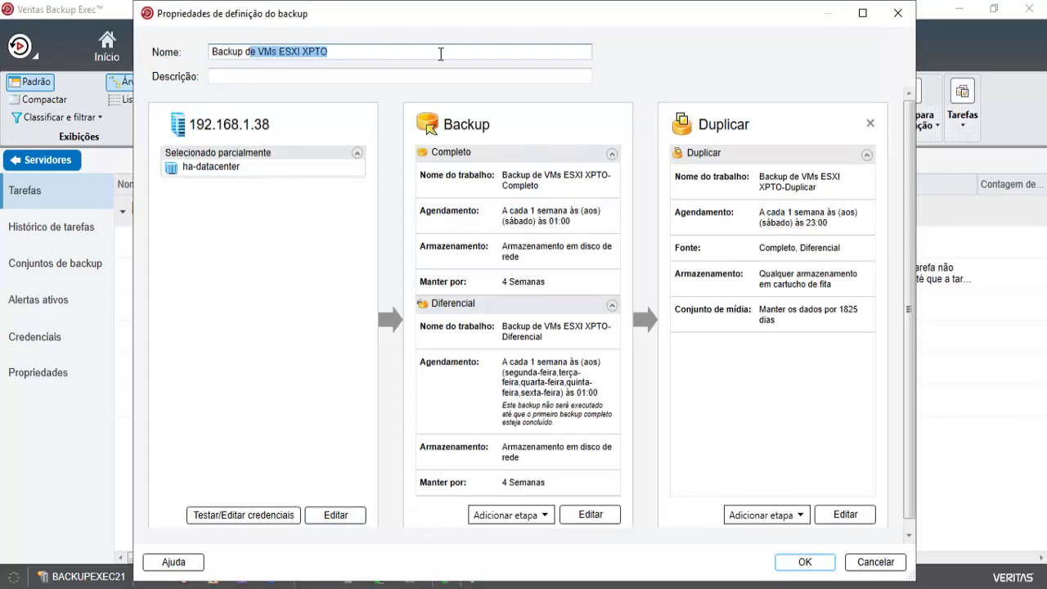
text(a VM )
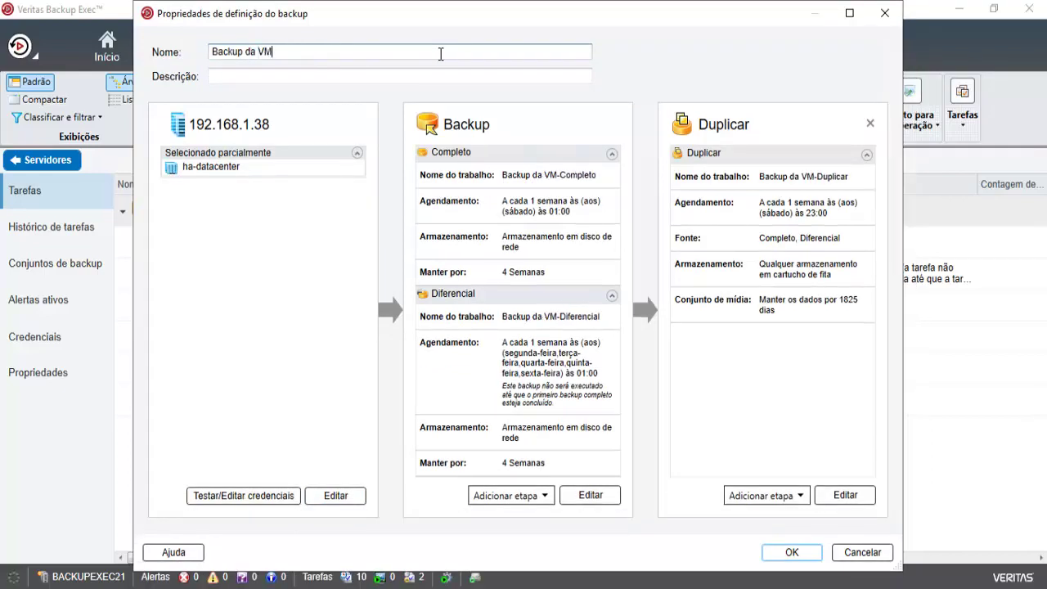
text(Fileserver)
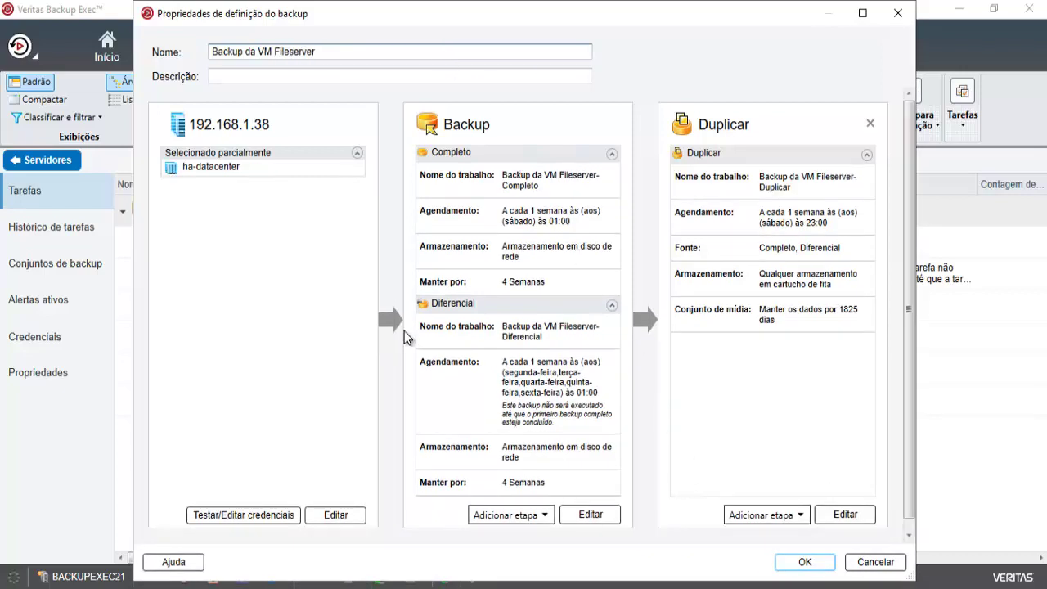
click(795, 562)
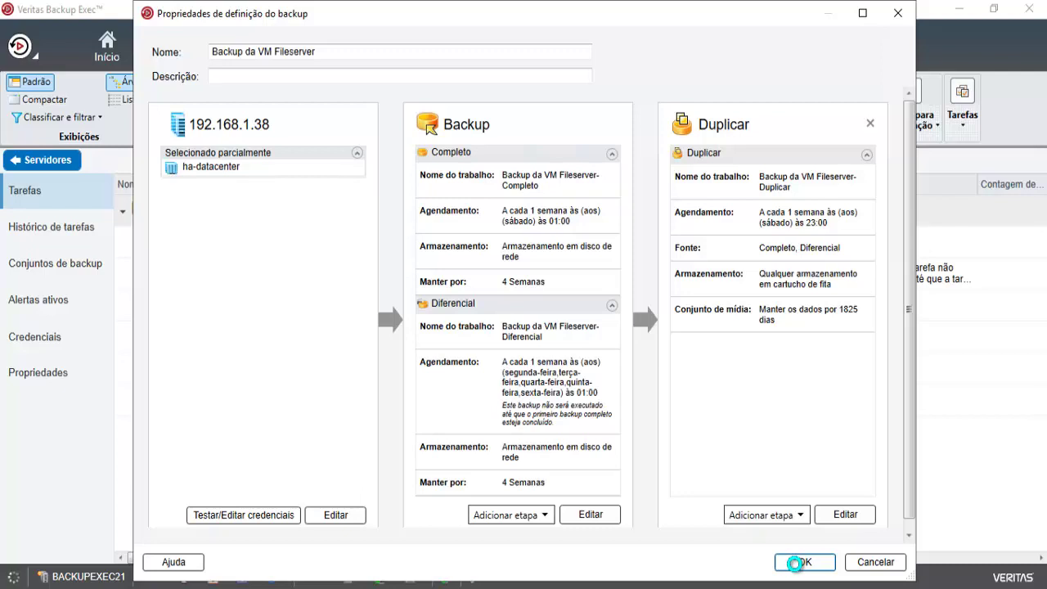
click(795, 562)
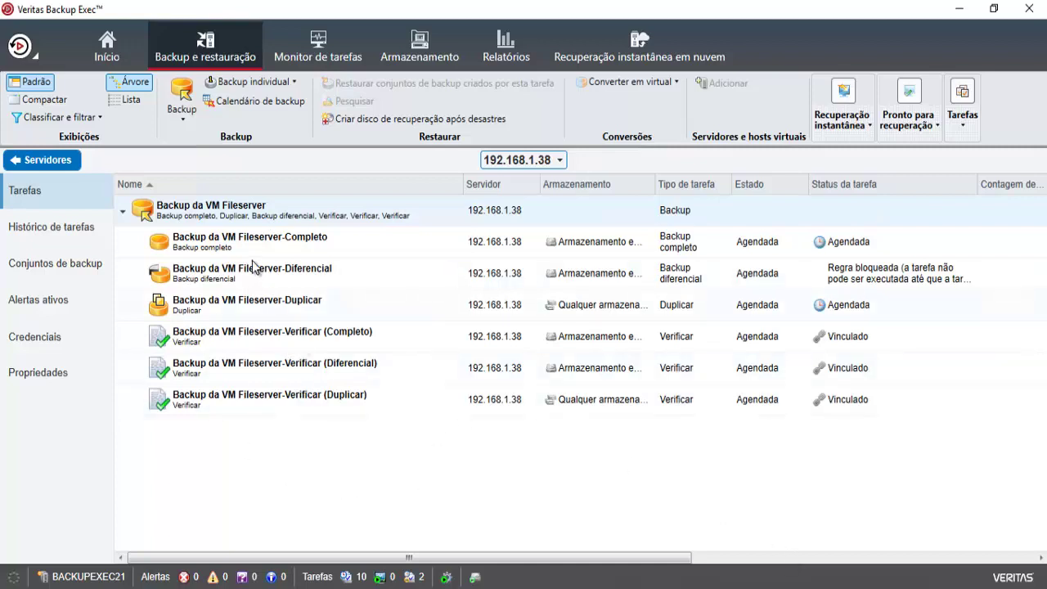
Check the Executar agora option for Backup da VM Fileserver without running it, and collapse its list of jobs
right_click(248, 214)
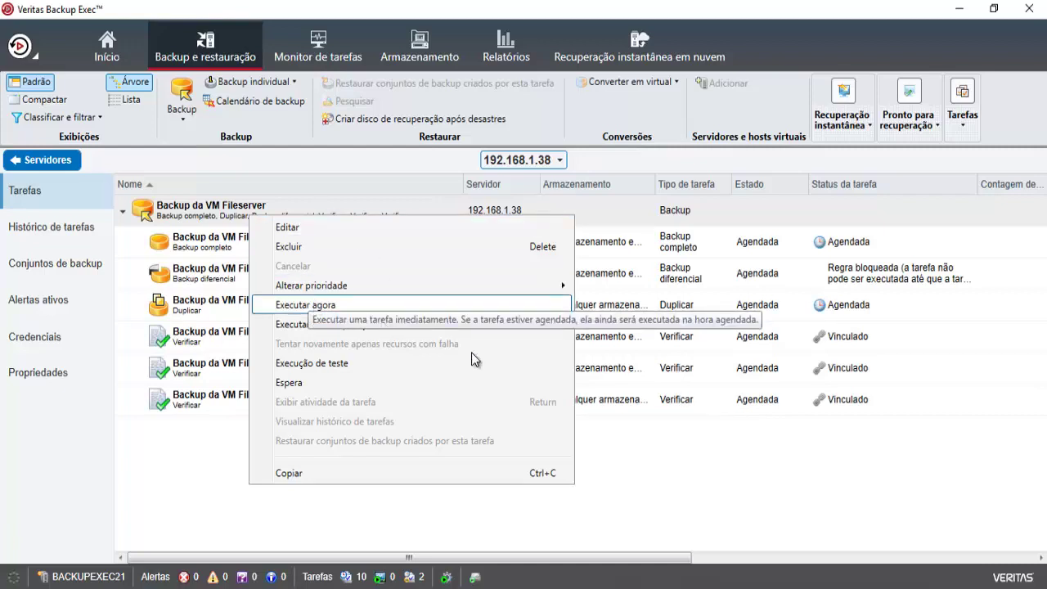
click(740, 483)
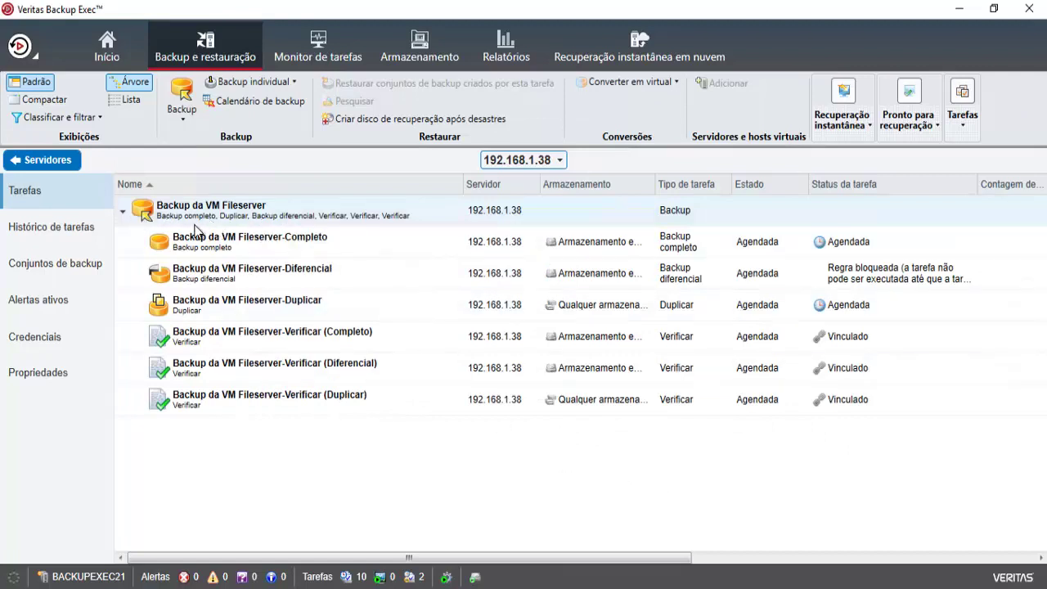
click(123, 211)
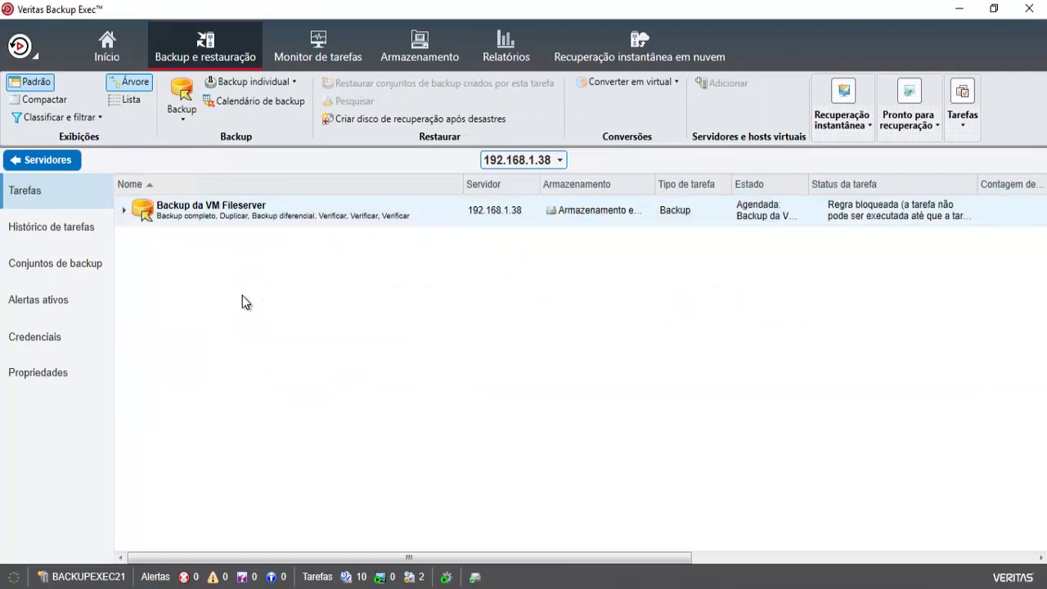
Create a new backup for 192.168.1.38 using the settings of the existing Backup da VM Fileserver
click(175, 115)
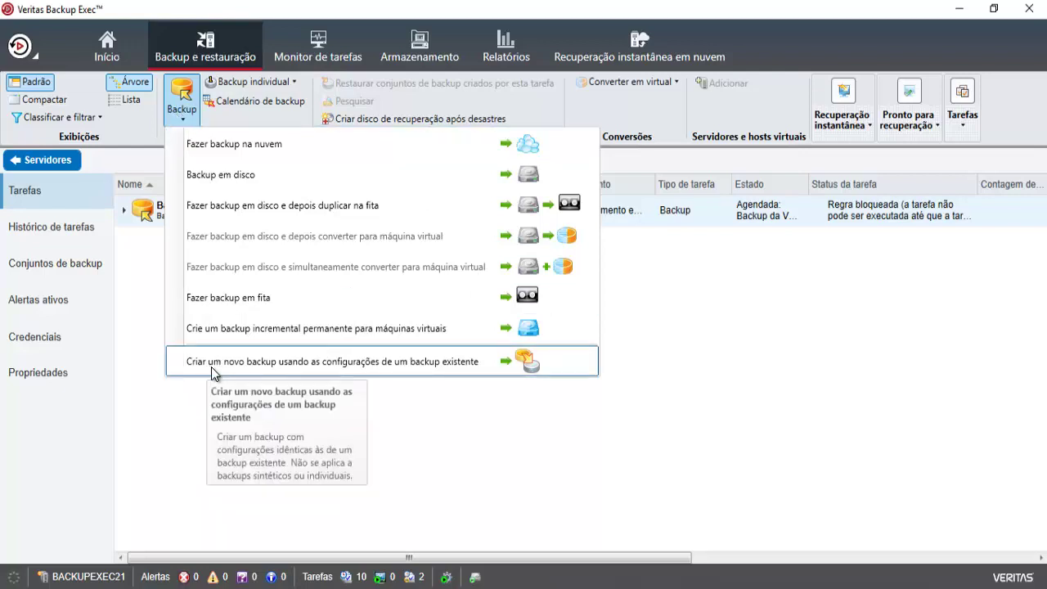
click(287, 367)
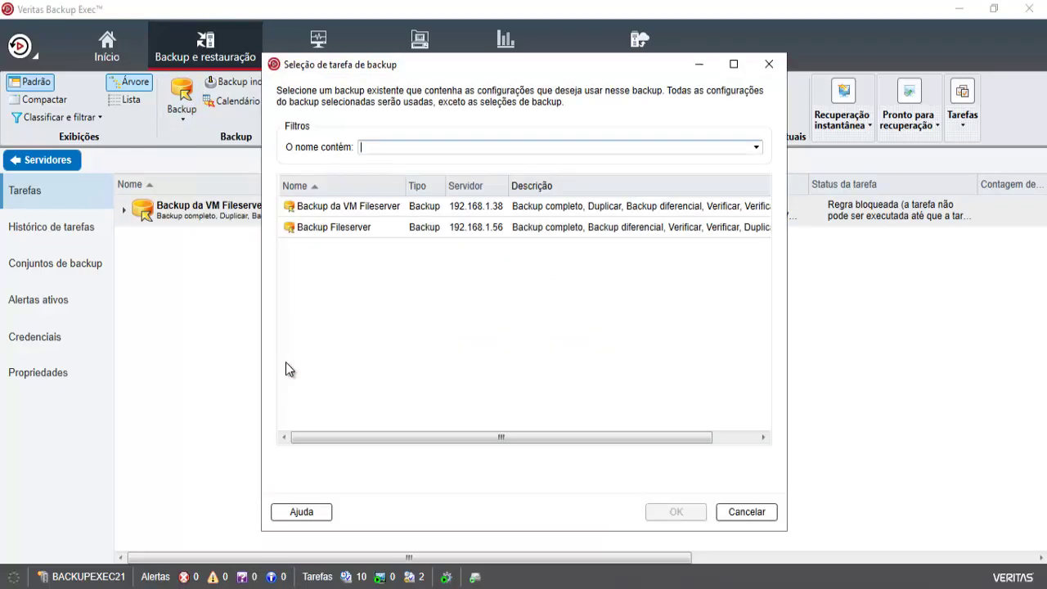
click(401, 215)
click(691, 514)
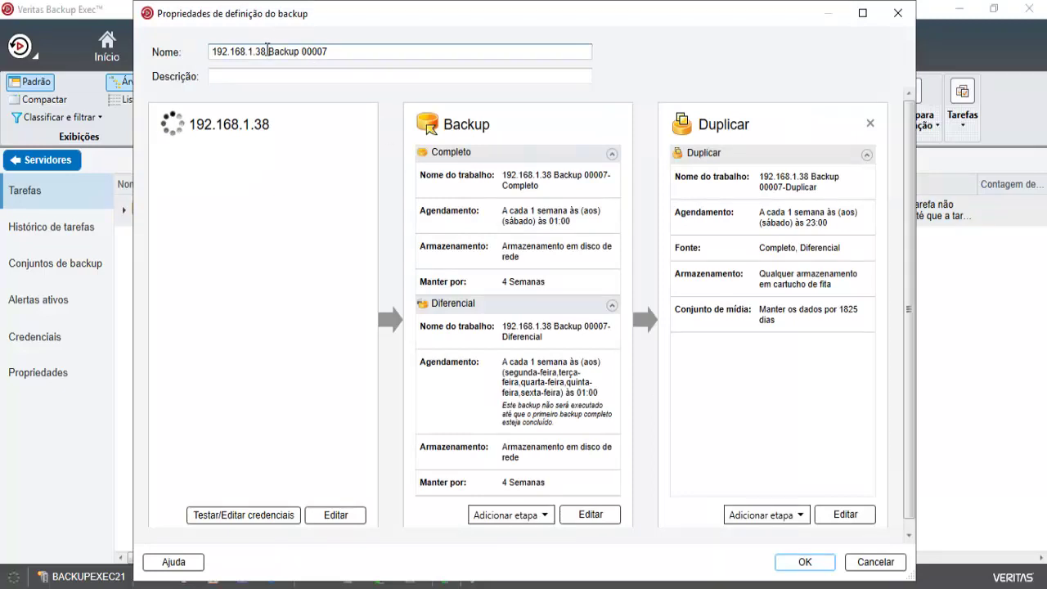
Name the new backup definition Backup da VM do AD
drag(268, 52, 320, 56)
key(Delete)
key(Delete)
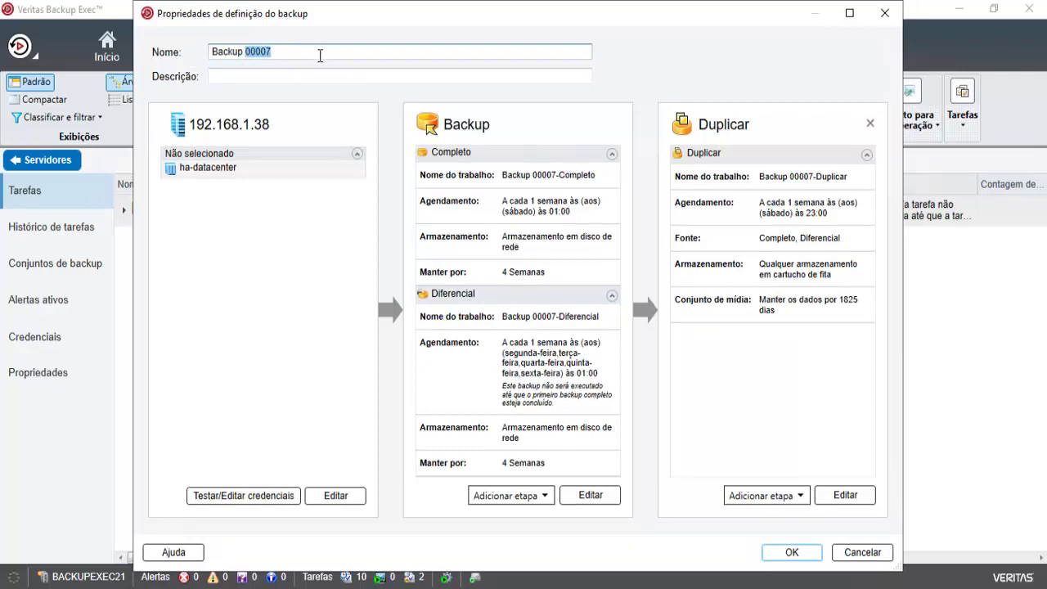
text(d)
key(BackSpace)
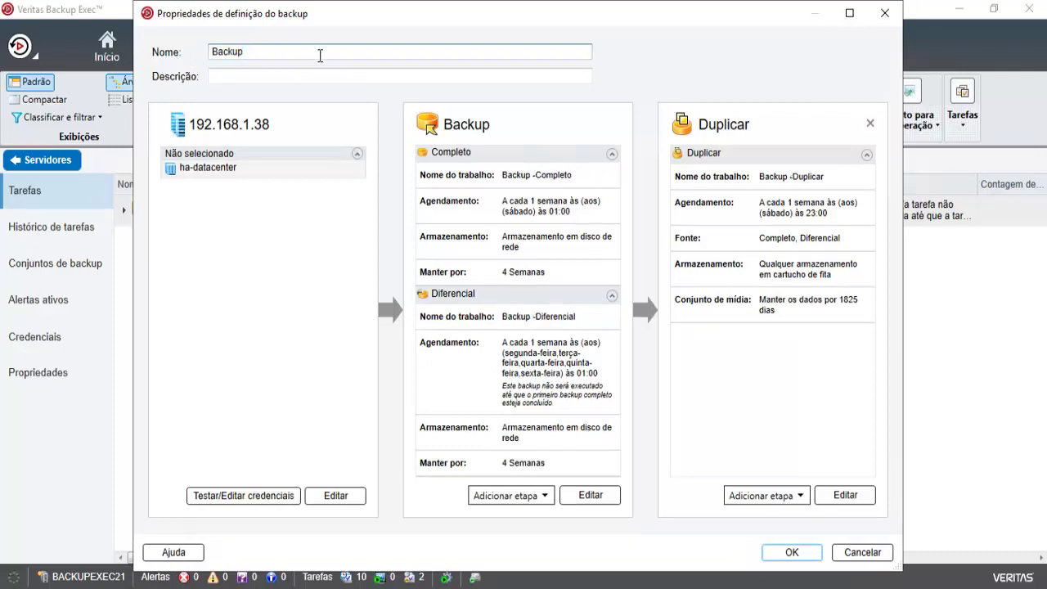
text(da VM do AD)
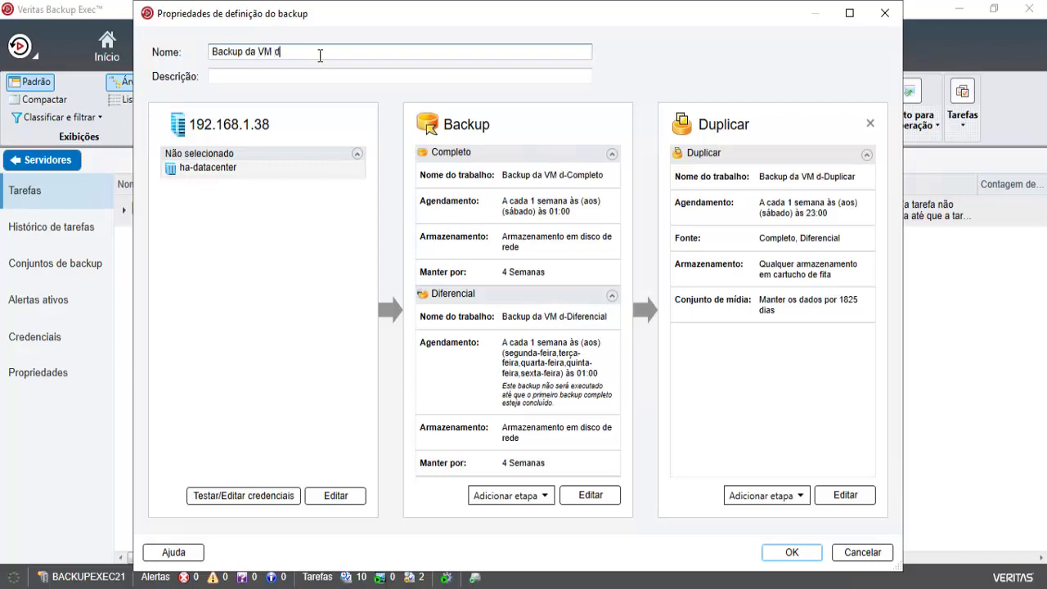
Include only the ad virtual machine under ha-datacenter and accept the backup selections
click(345, 520)
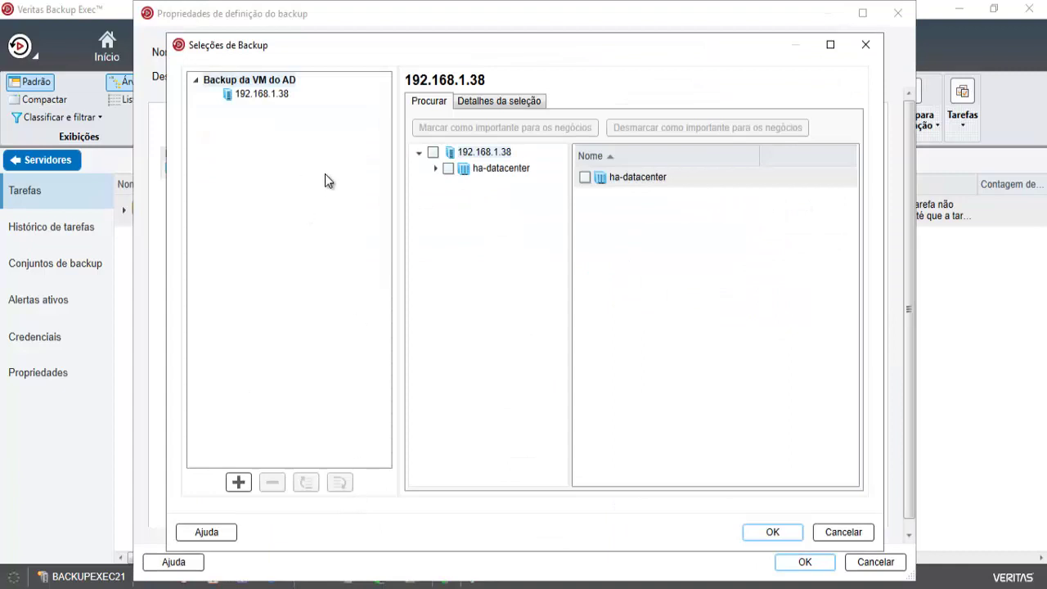
click(433, 168)
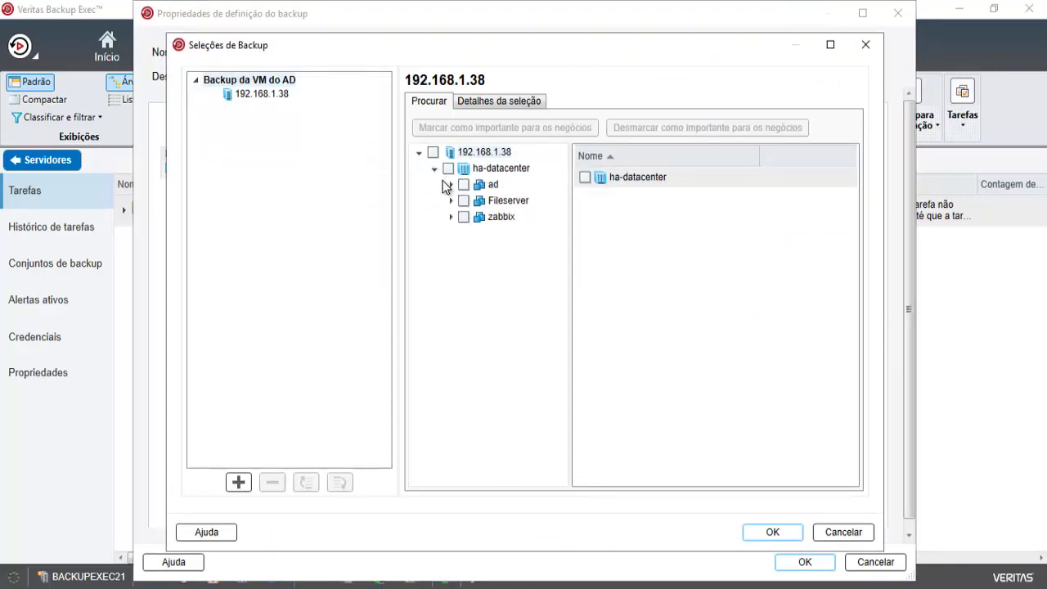
click(463, 186)
click(777, 533)
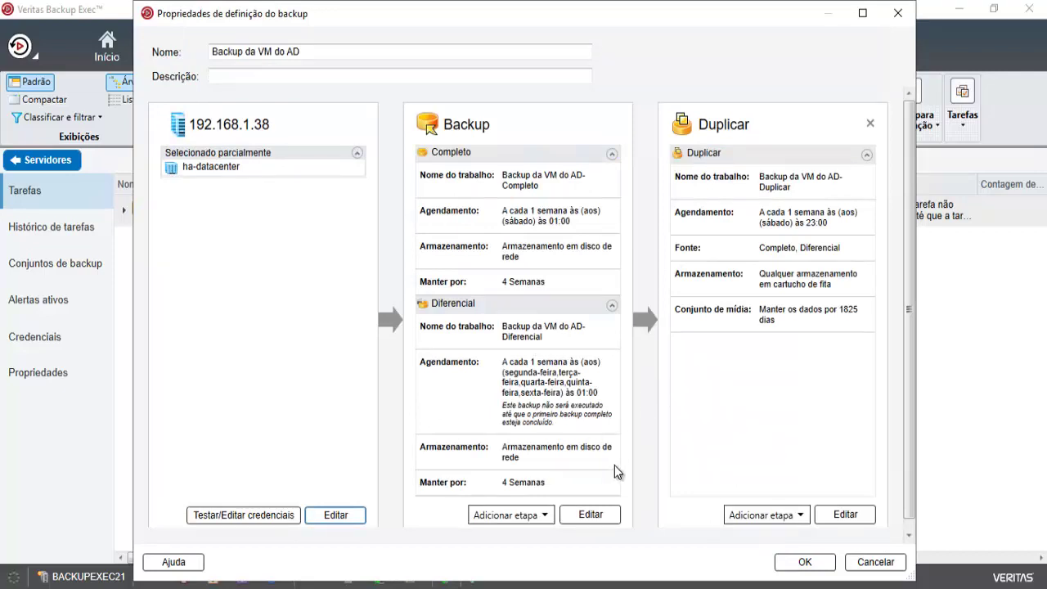
Set the start time of the Completo backup's weekly Saturday recurrence to 02:00 and accept the backup options
click(596, 523)
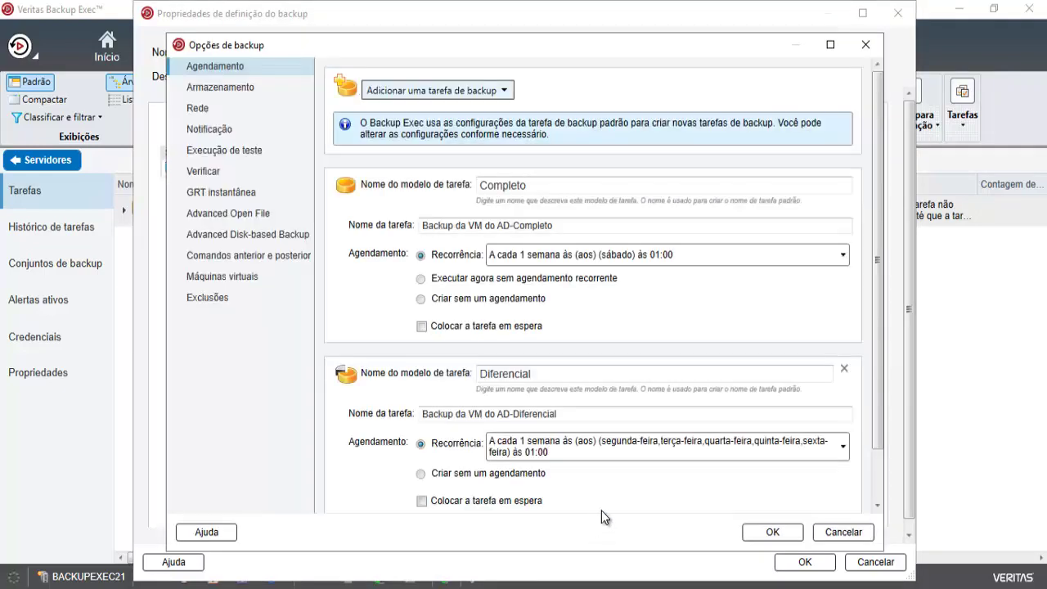
click(690, 254)
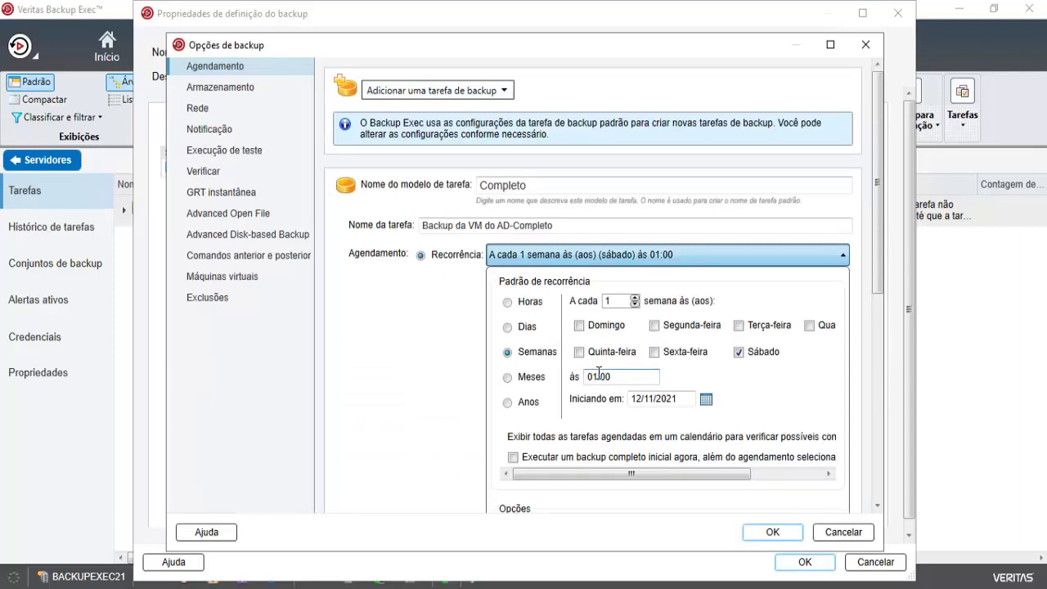
key(BackSpace)
text(2)
click(771, 534)
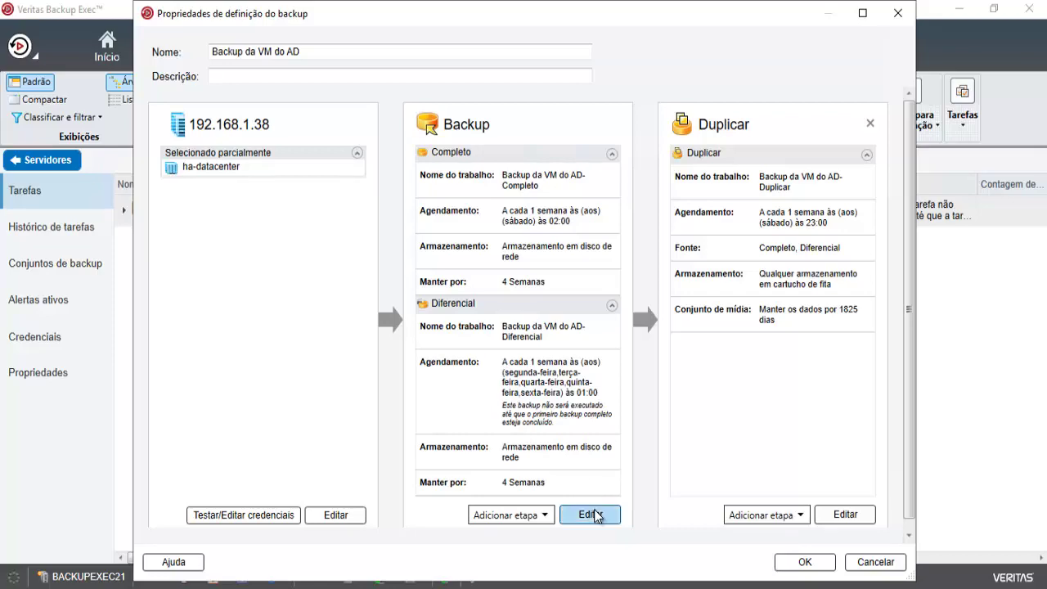
Set the start time of the Diferencial backup's weekday recurrence to 02:00 and accept the backup options
click(596, 515)
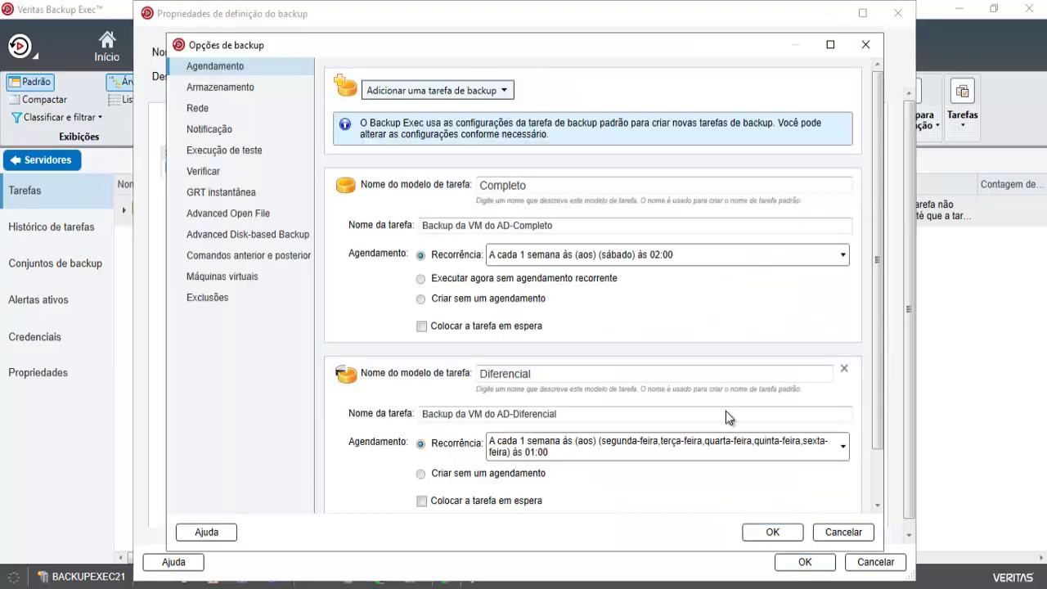
drag(877, 245, 877, 426)
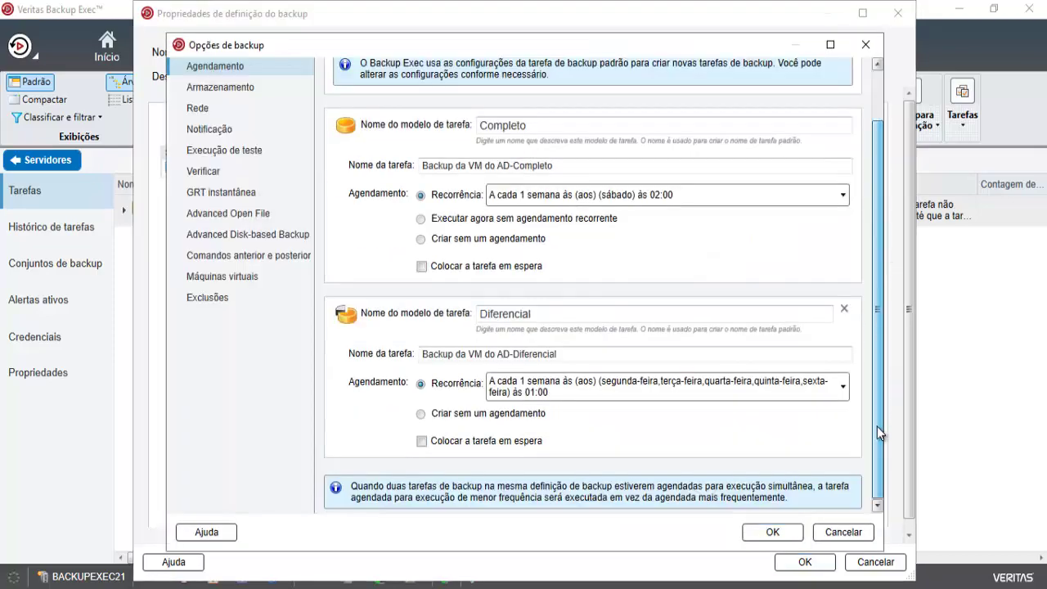
click(550, 385)
click(592, 435)
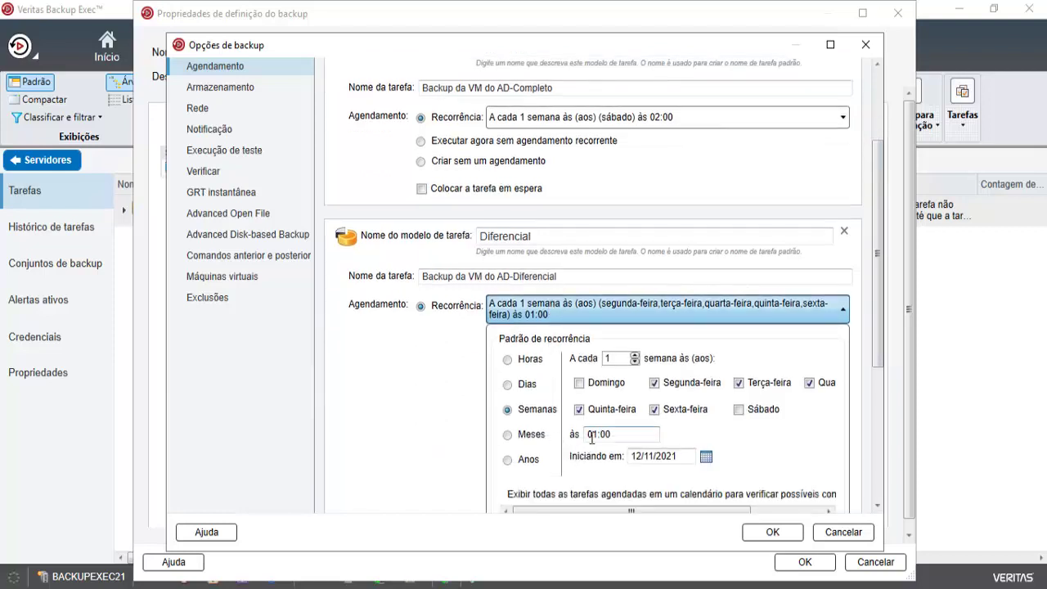
key(Delete)
text(0)
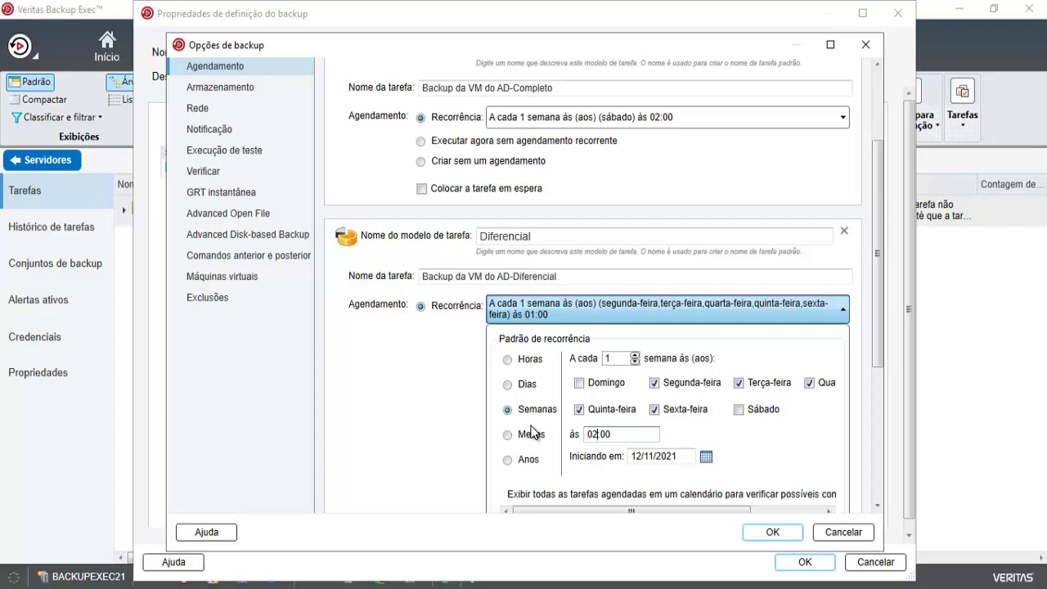
click(800, 563)
click(777, 533)
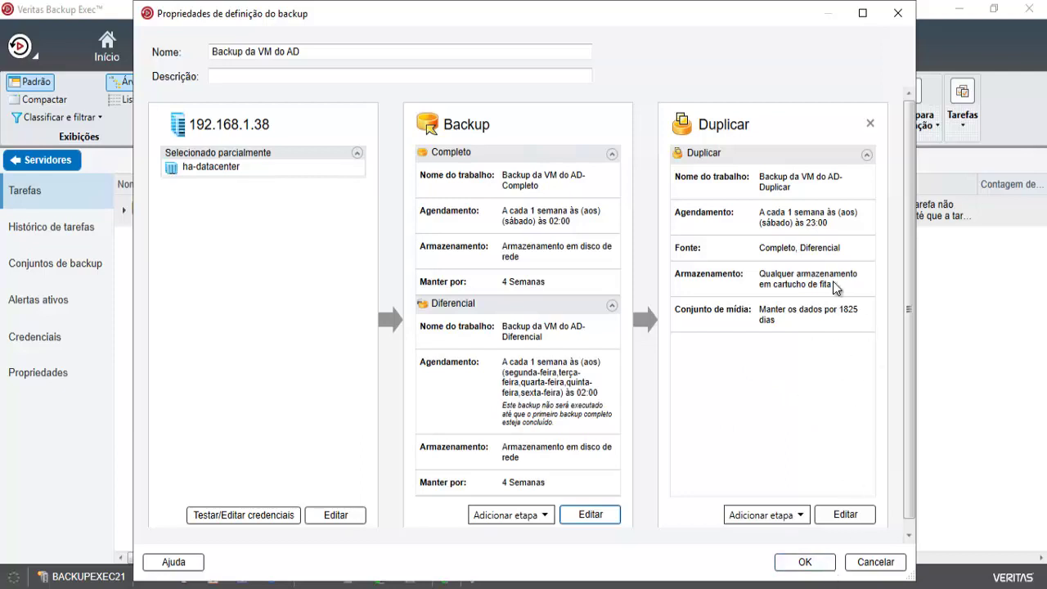
Schedule the Duplicar job weekly on Domingo and Sábado at 09:00, then save the backup definition and accept its credentials
click(845, 515)
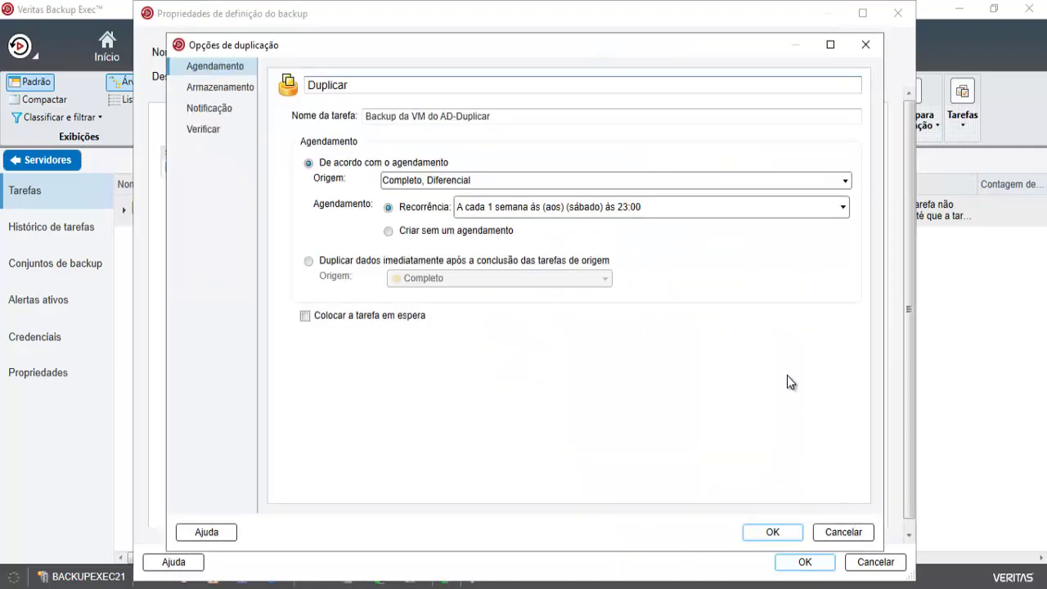
click(571, 201)
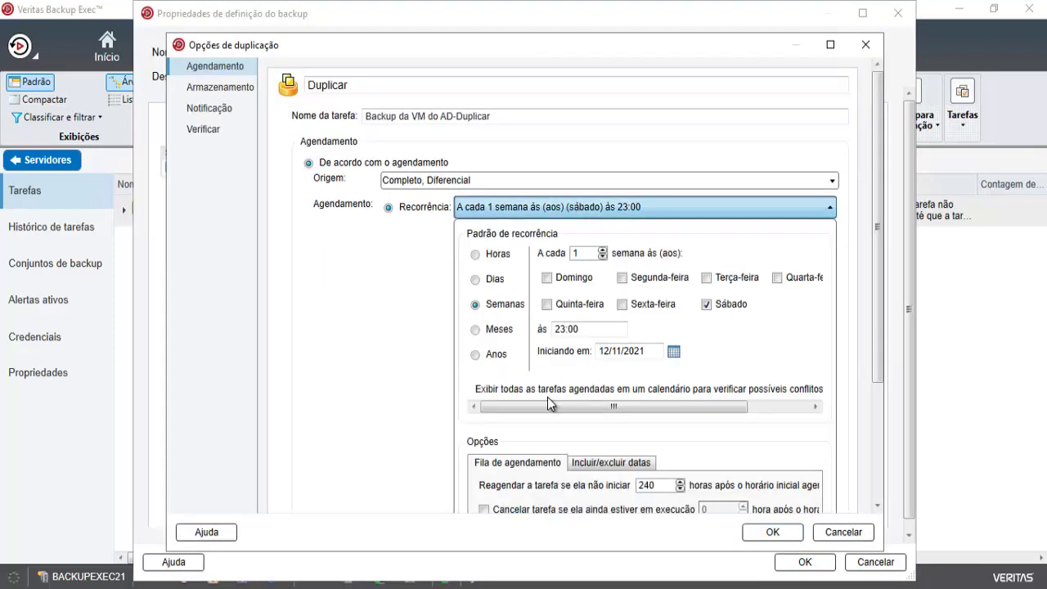
click(546, 277)
click(707, 304)
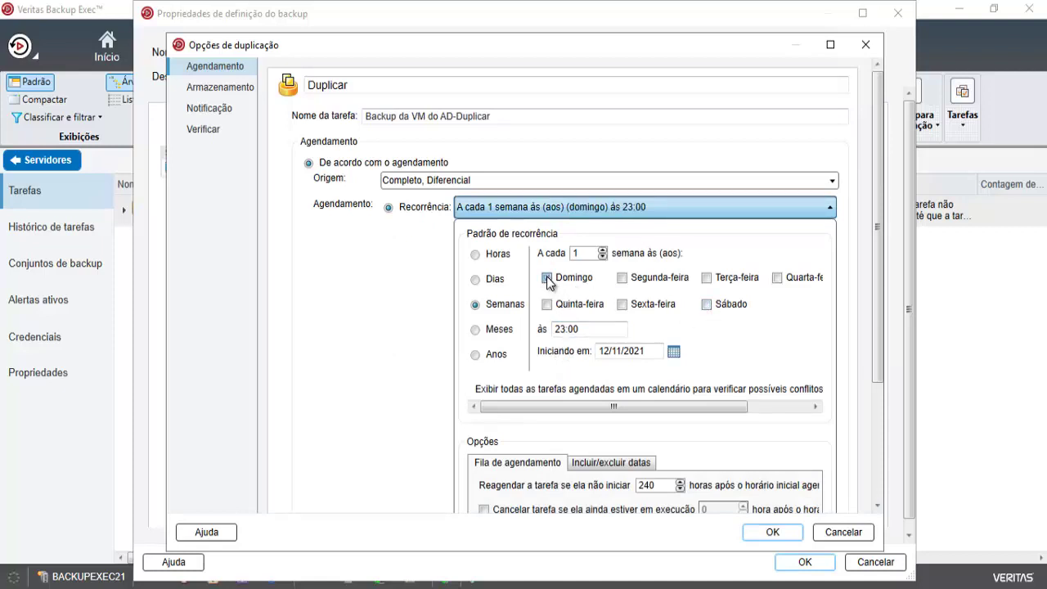
click(707, 305)
click(551, 329)
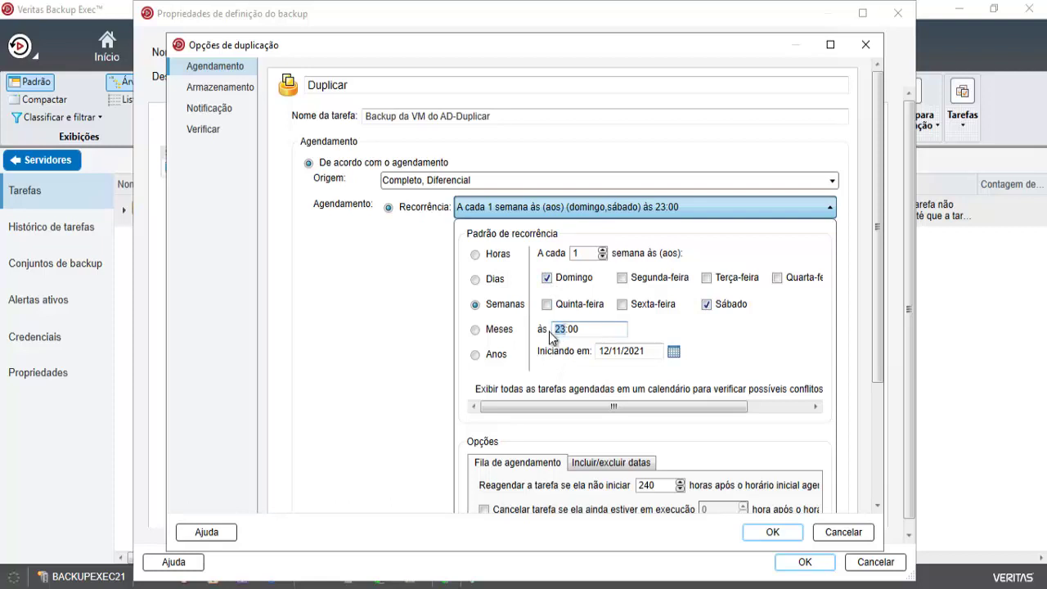
text(09)
click(772, 532)
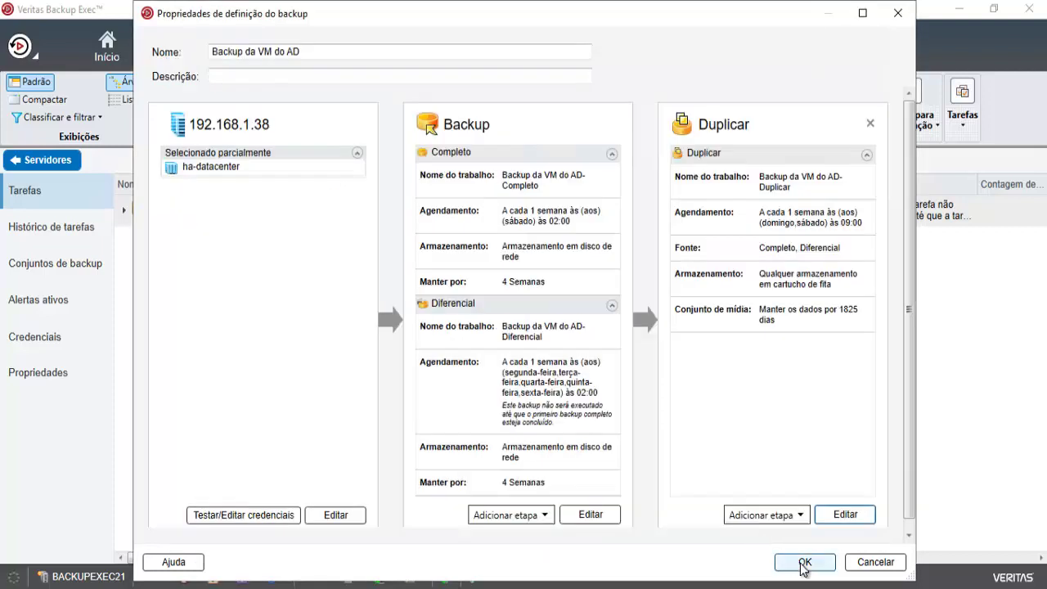
click(804, 563)
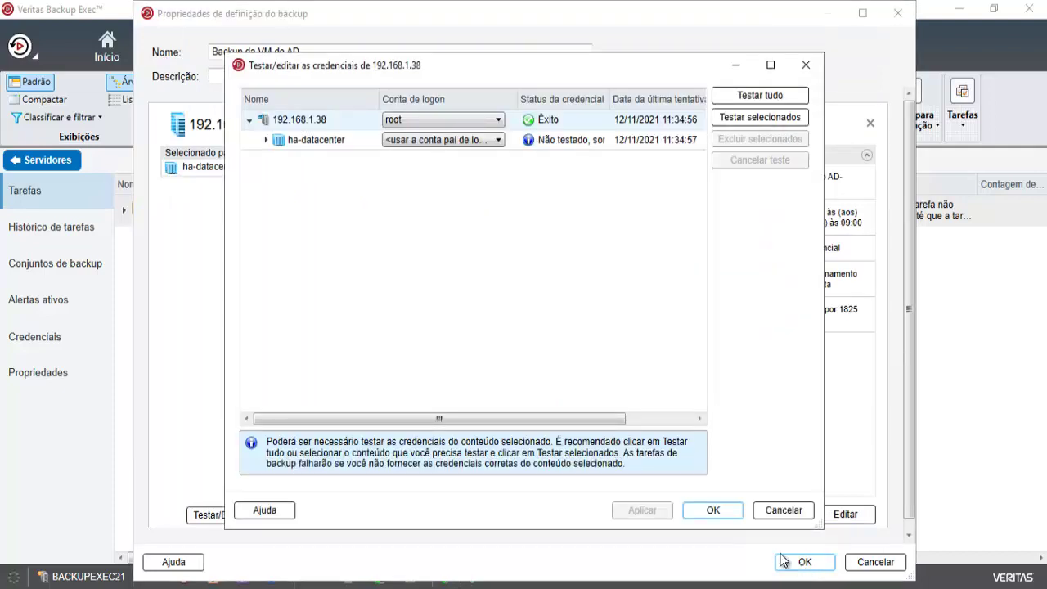
click(722, 510)
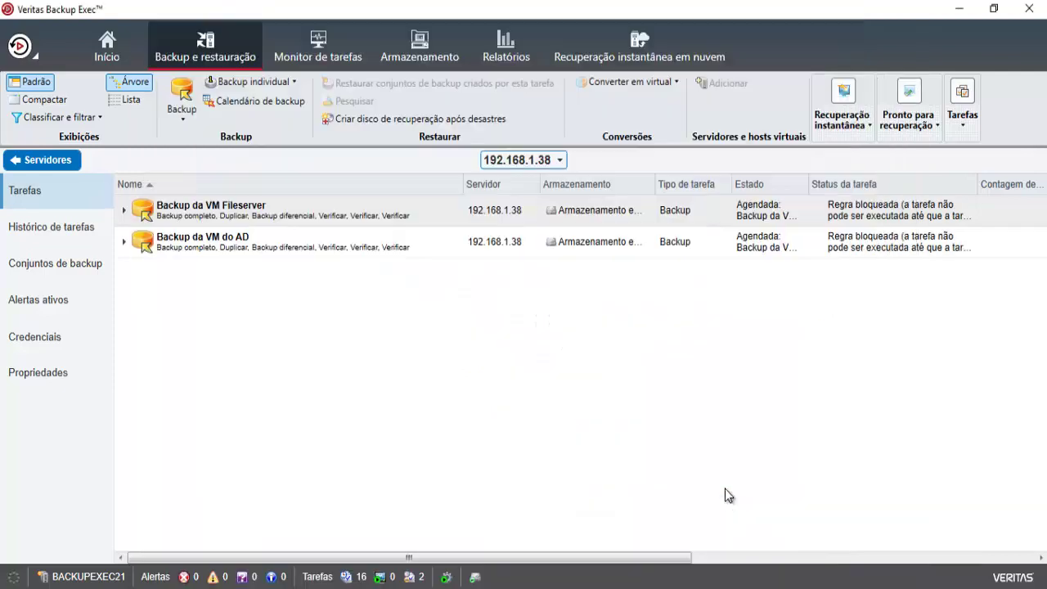
Check the job lists of Backup da VM do AD and Backup da VM Fileserver, collapsing each one again
click(164, 234)
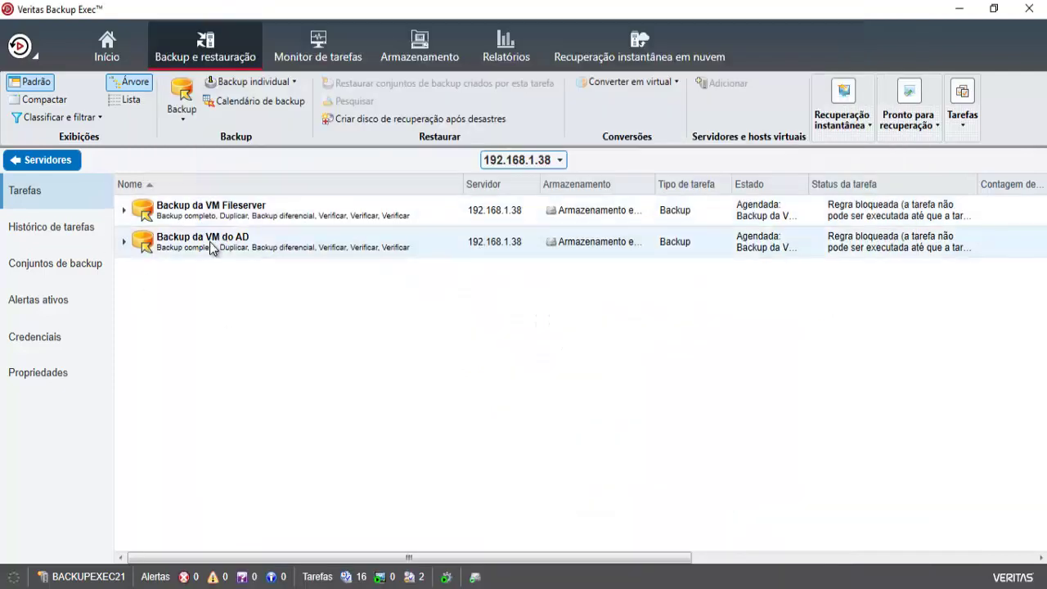
click(123, 242)
click(124, 243)
click(197, 211)
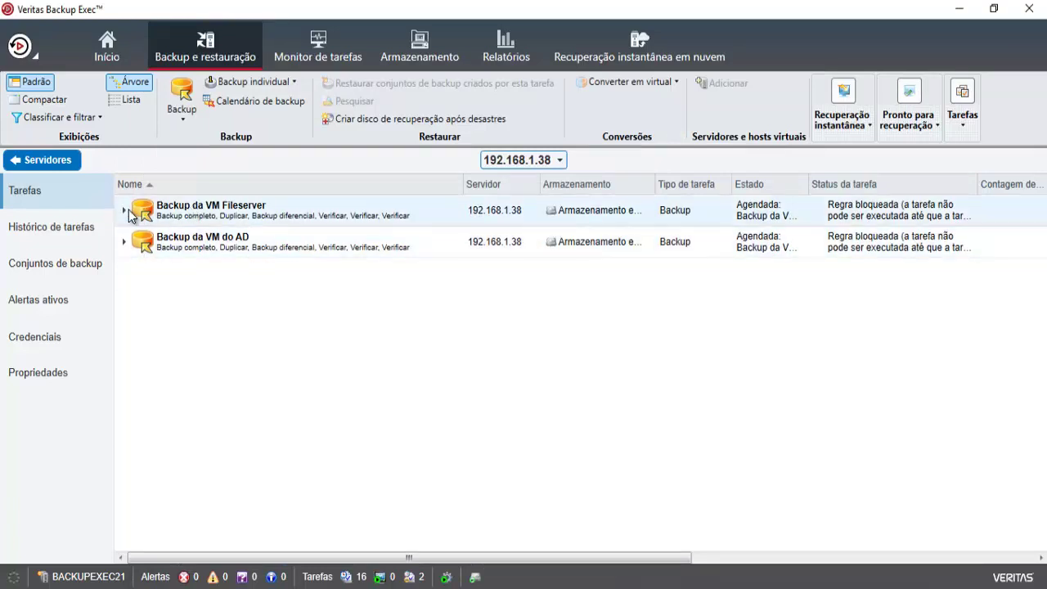
click(124, 211)
click(124, 211)
Return to the server list and create a server group named teste containing 192.168.1.56 and BACKUPEXEC21
click(21, 161)
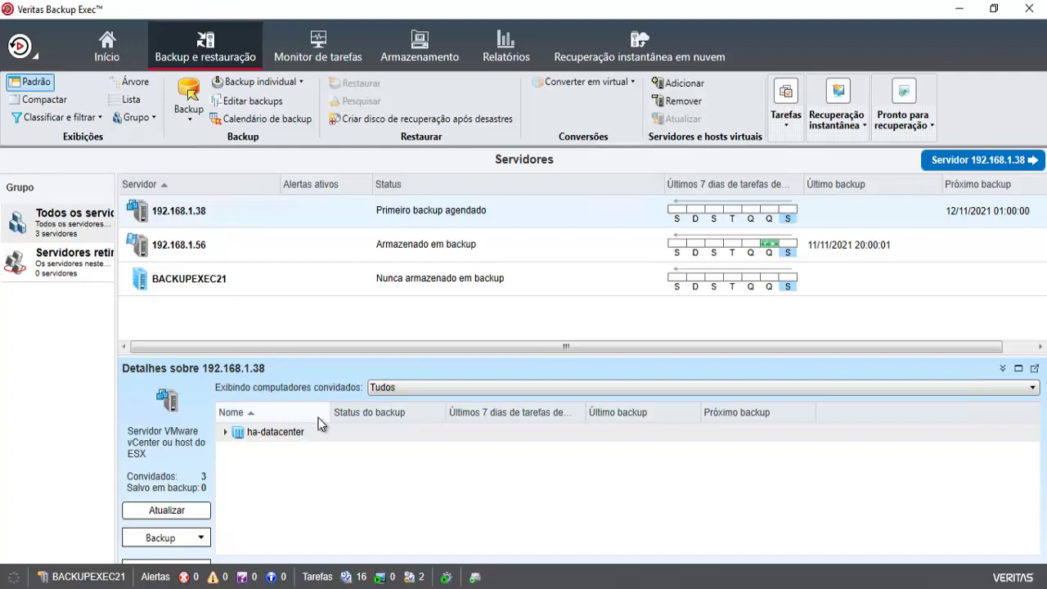
drag(339, 355, 328, 422)
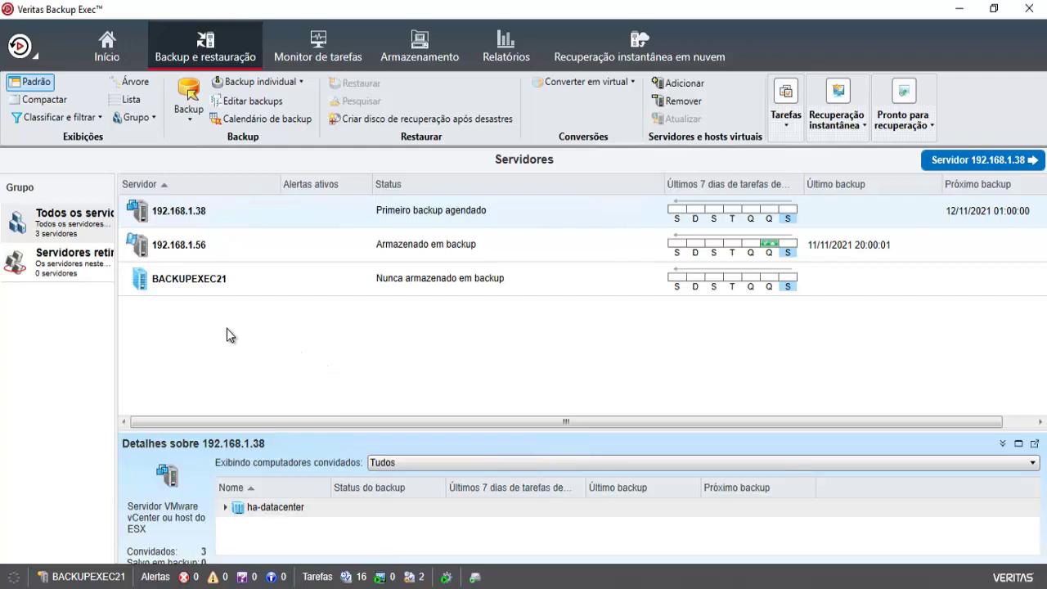
click(155, 117)
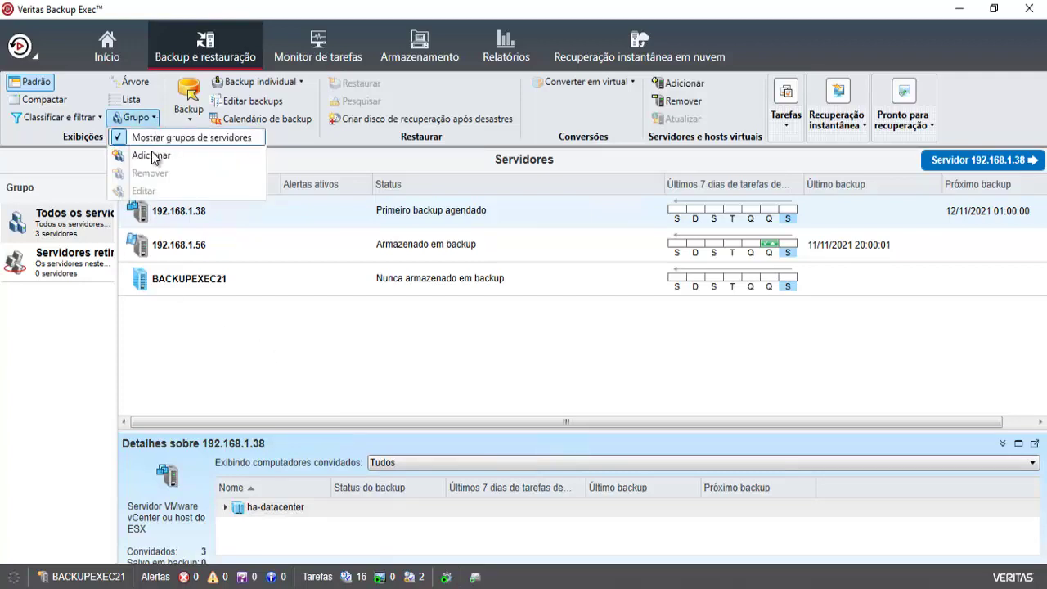
mouse_move(154, 158)
click(205, 178)
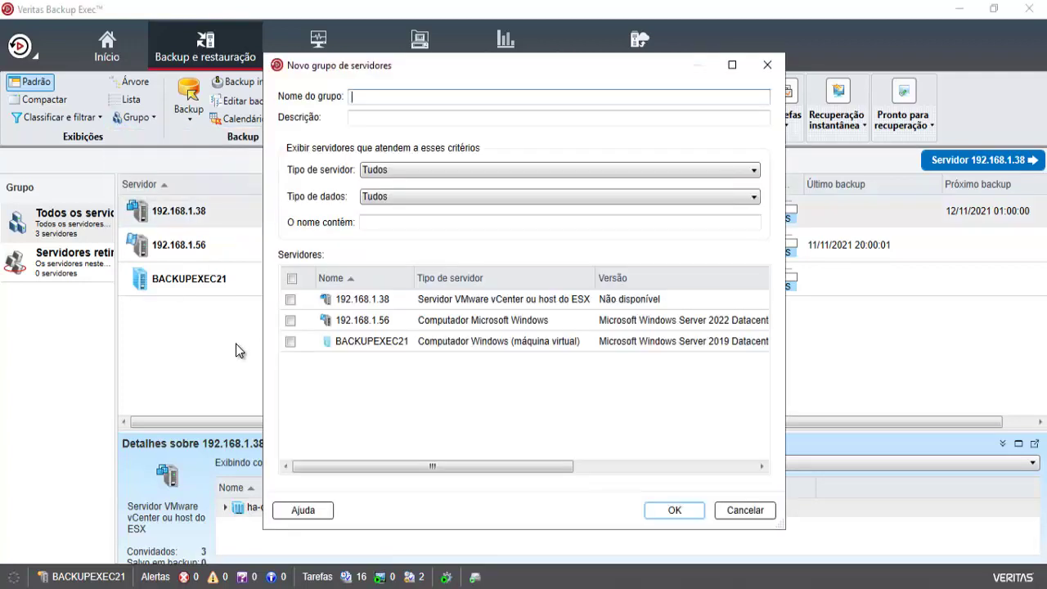
text(teste)
click(291, 278)
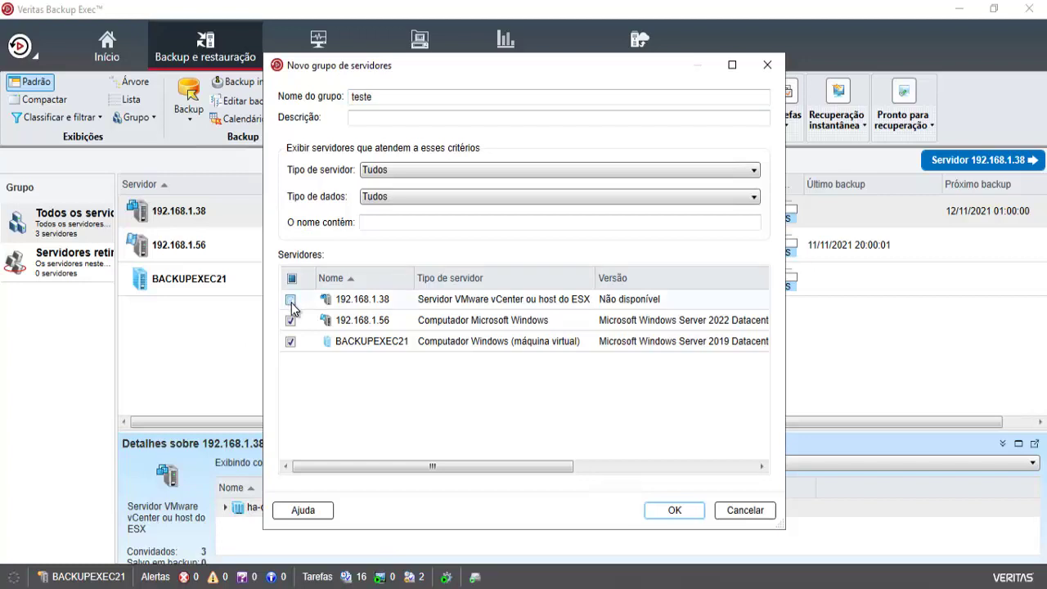
click(675, 511)
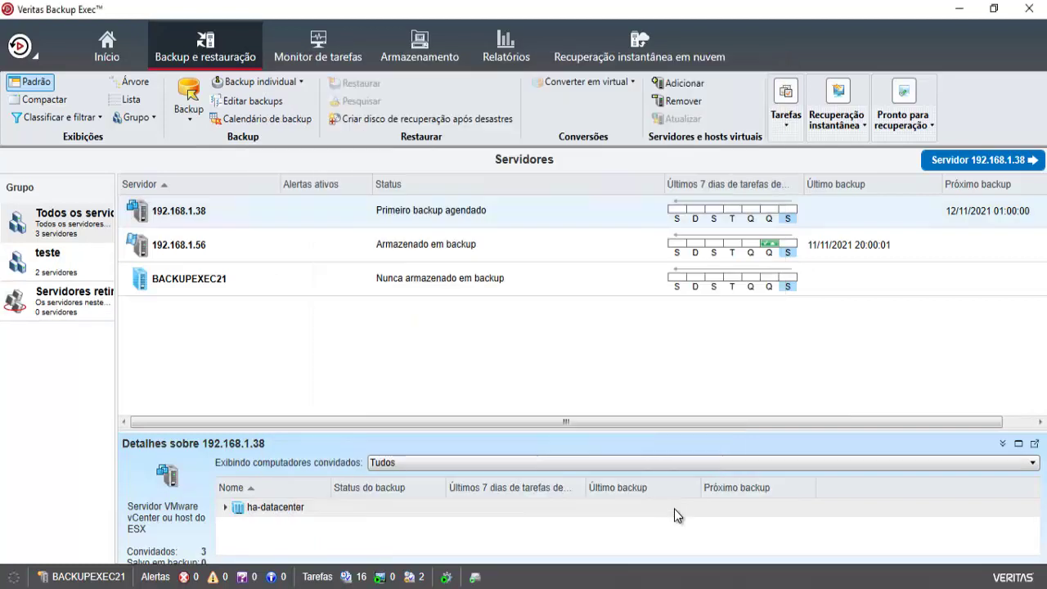
Start a disk backup duplicated to tape for the teste group, using one backup that includes all its servers
click(59, 267)
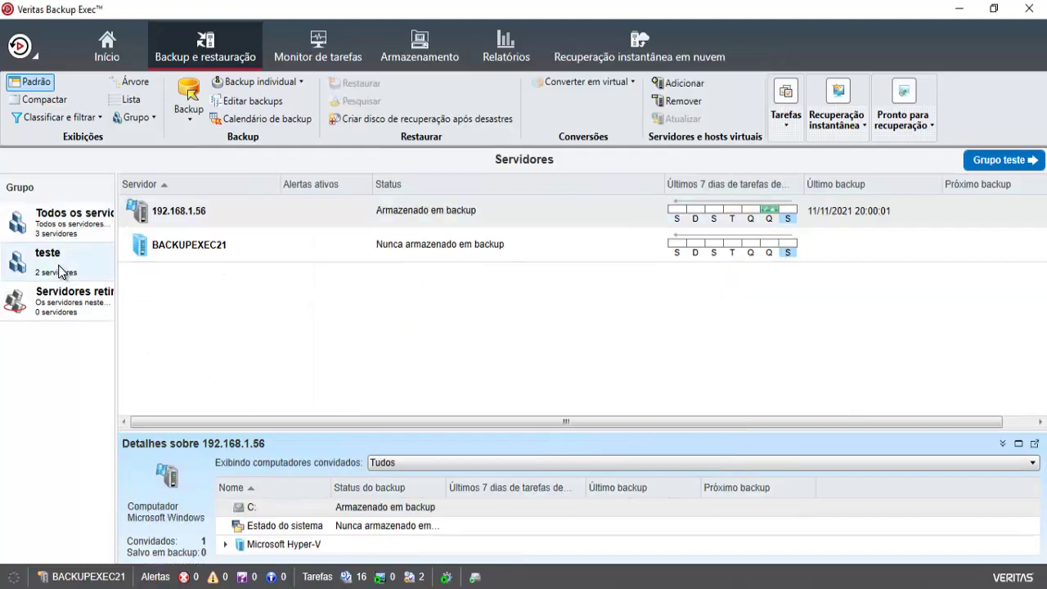
click(188, 114)
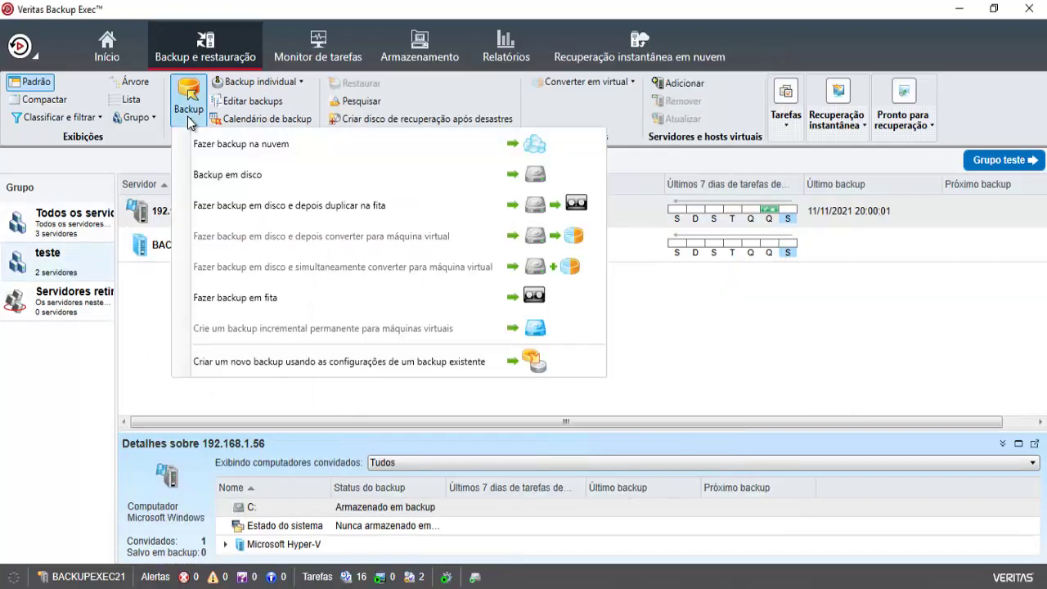
click(276, 205)
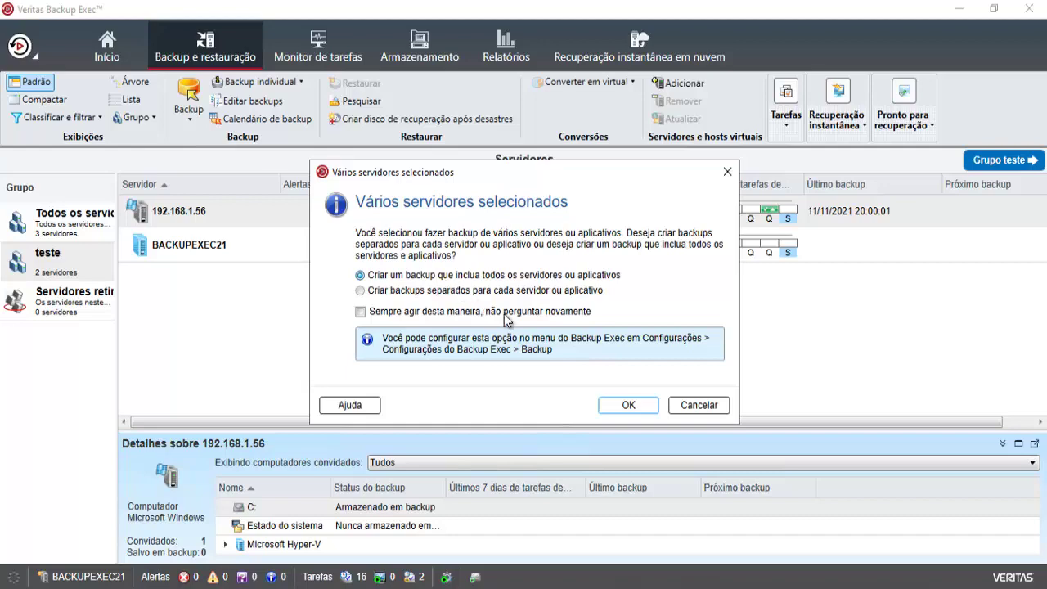
click(627, 402)
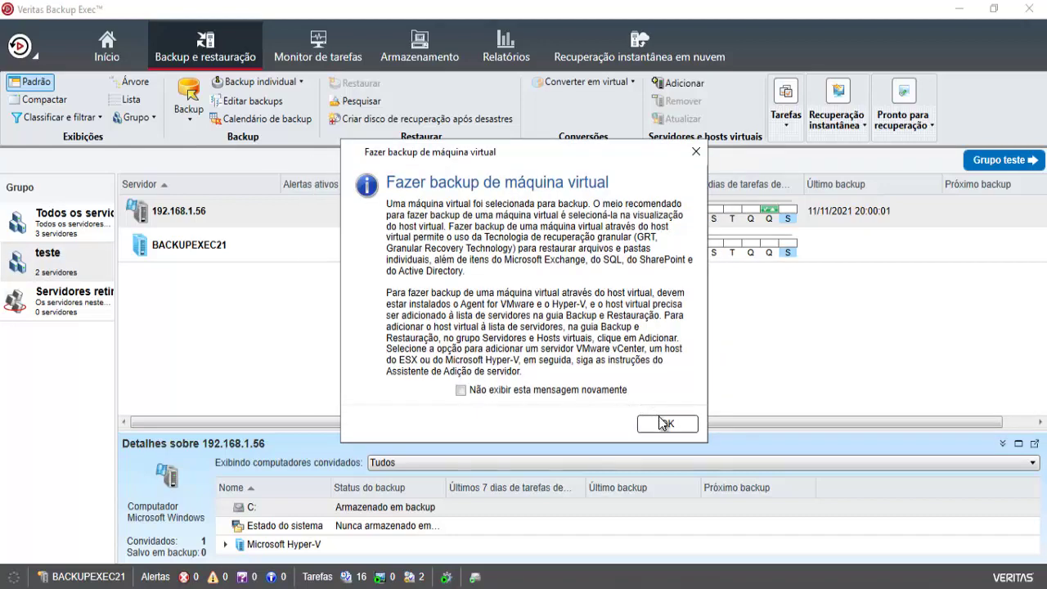
click(664, 423)
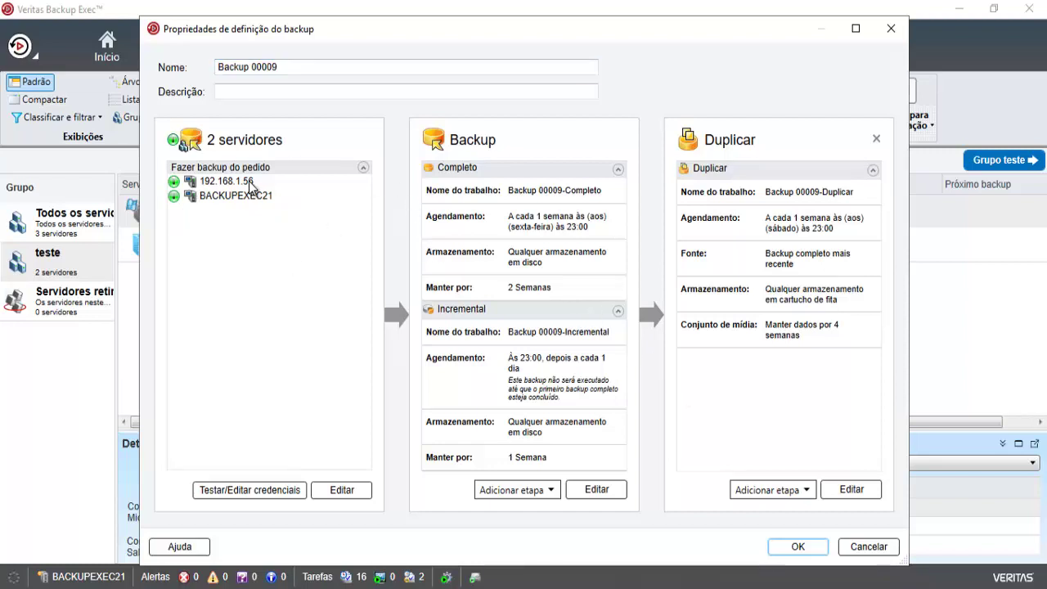
Limit the backup selections for 192.168.1.56 to the Backup folder on drive C:
click(348, 491)
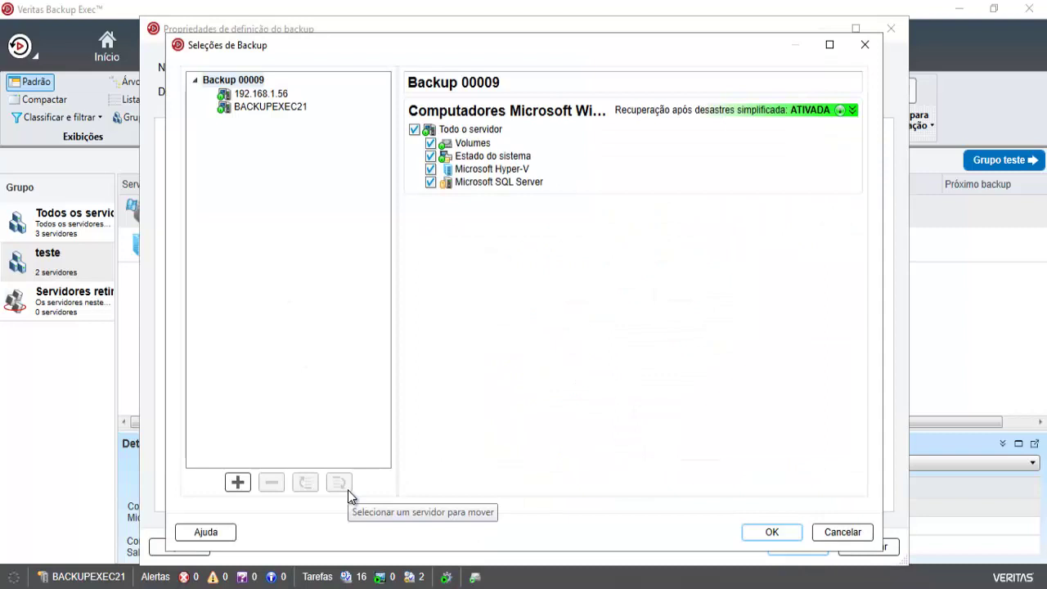
click(281, 96)
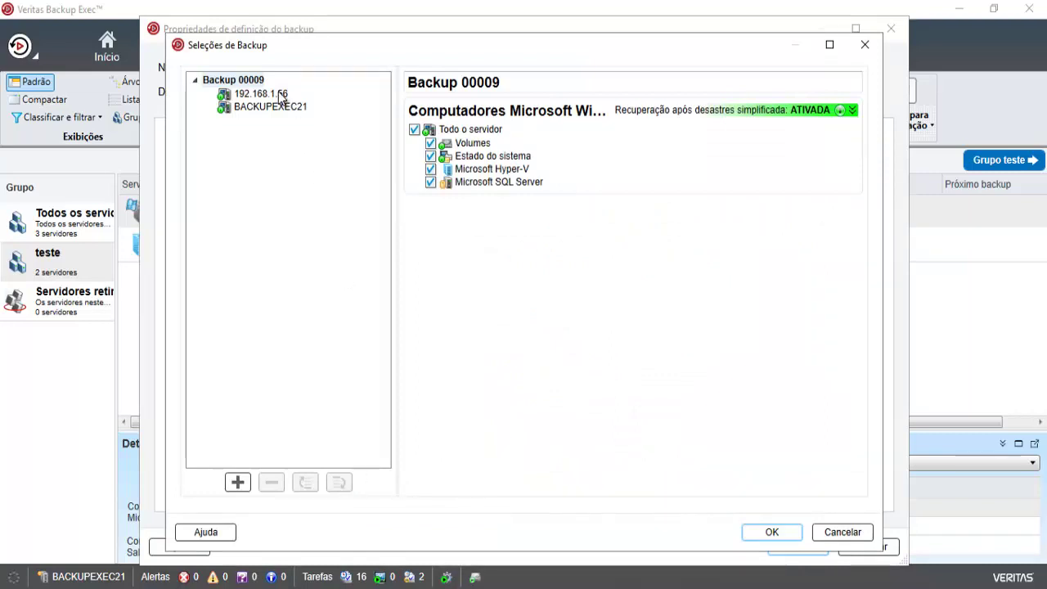
click(434, 153)
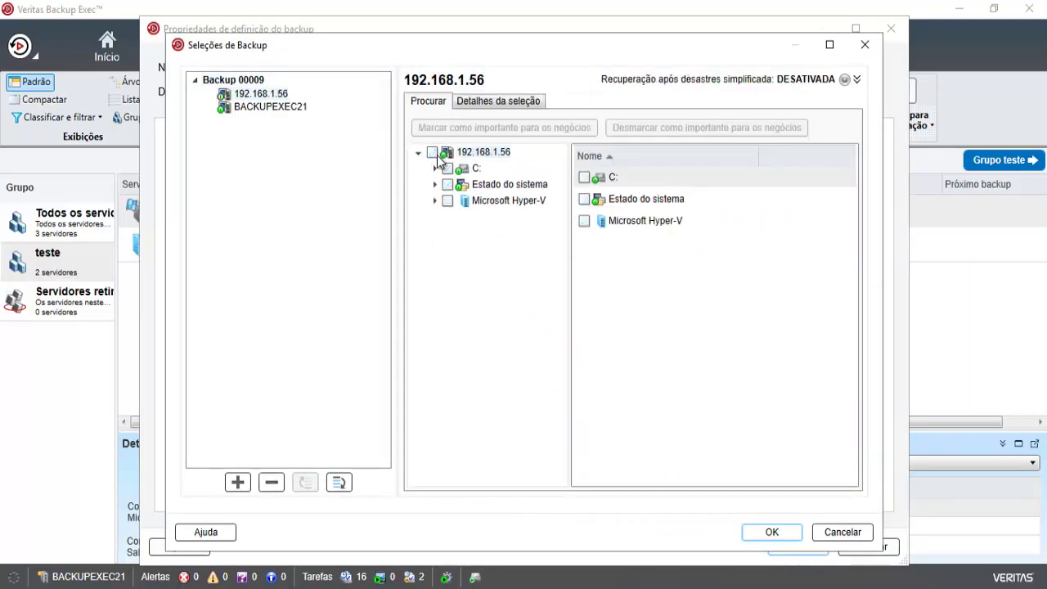
click(435, 169)
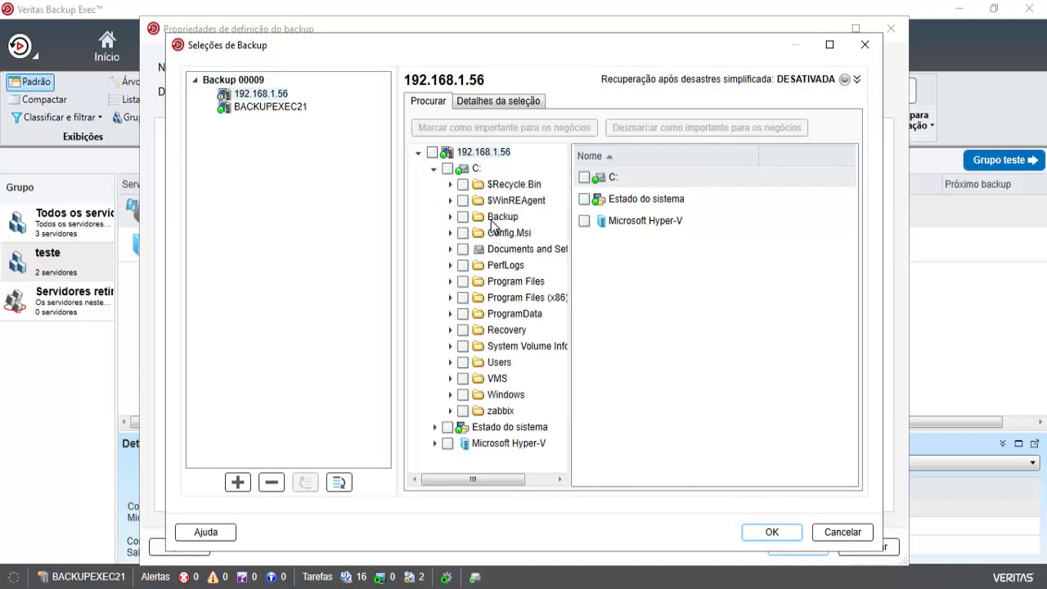
click(464, 218)
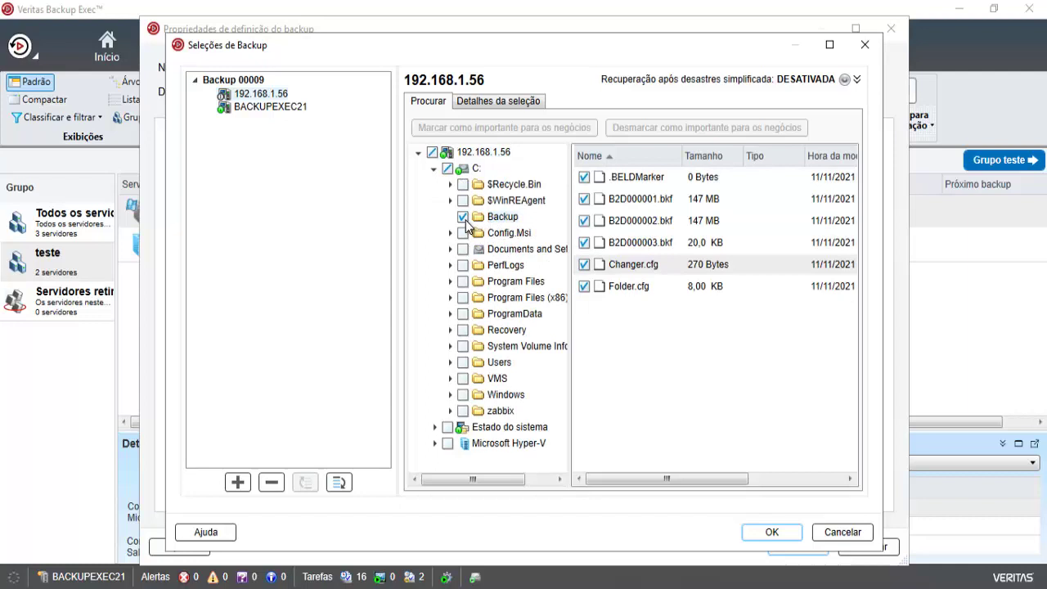
Limit the BACKUPEXEC21 selections to the PerfLogs folder on C:, accept the selections and cancel the backup definition
click(278, 108)
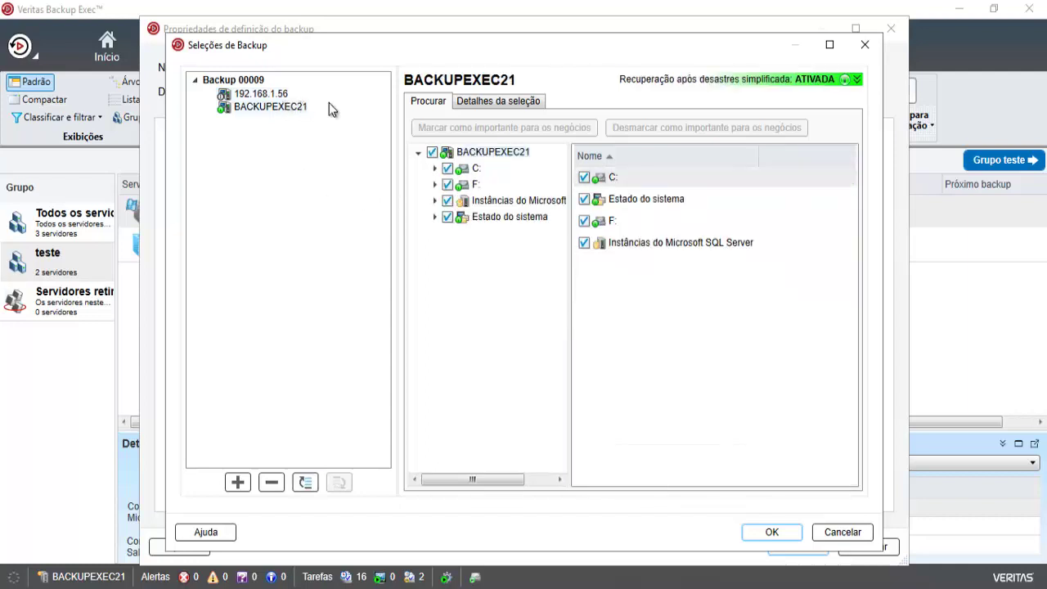
click(436, 169)
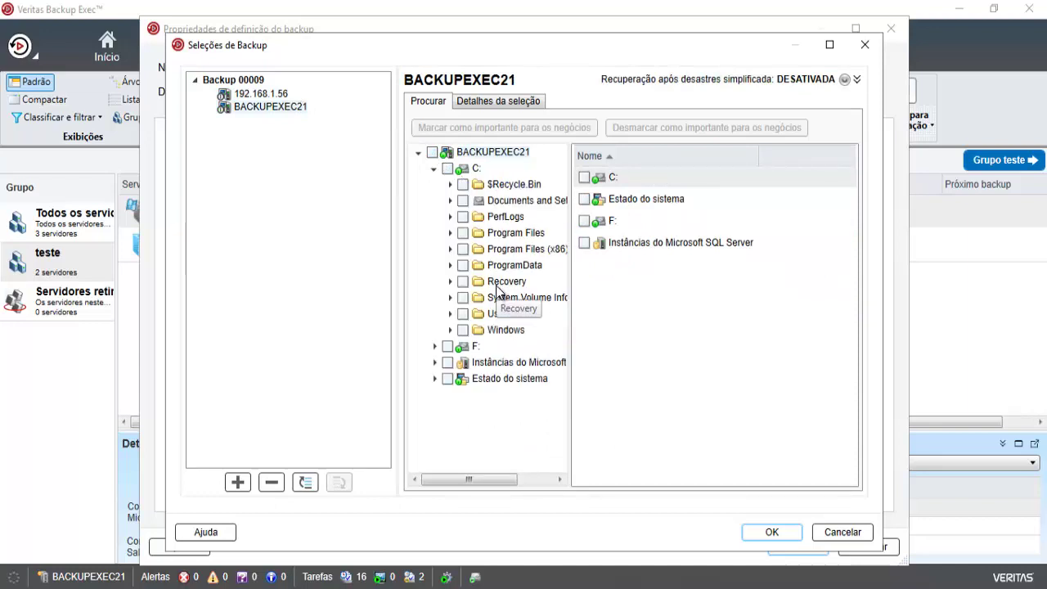
click(462, 217)
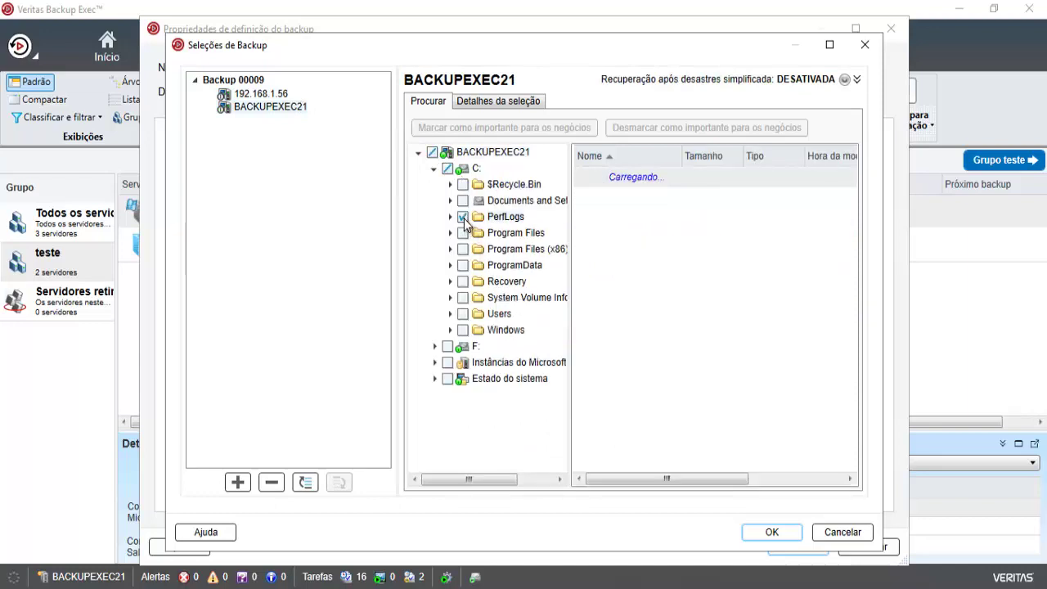
click(763, 534)
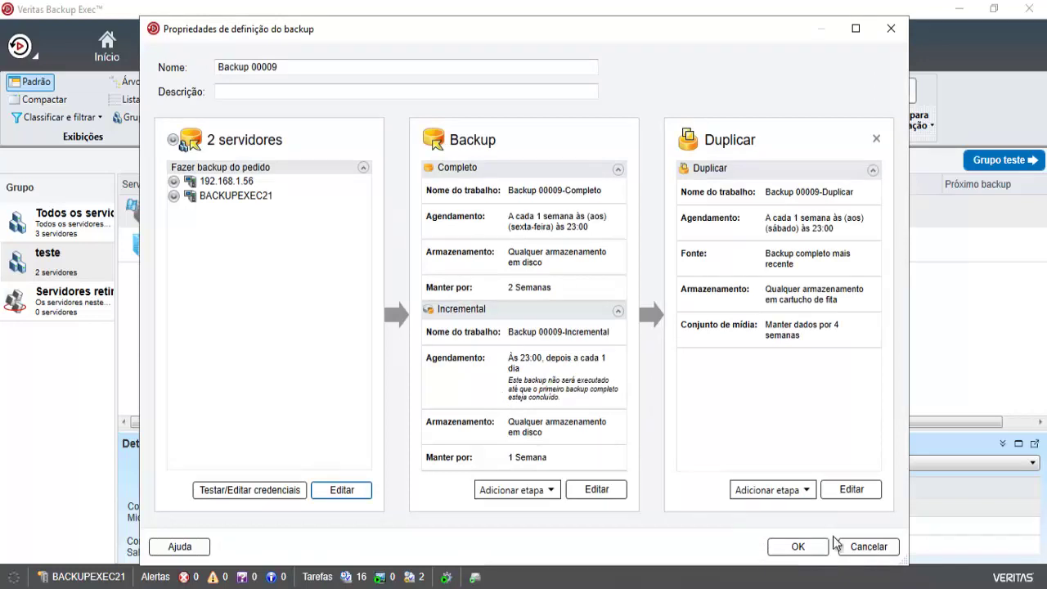
click(882, 554)
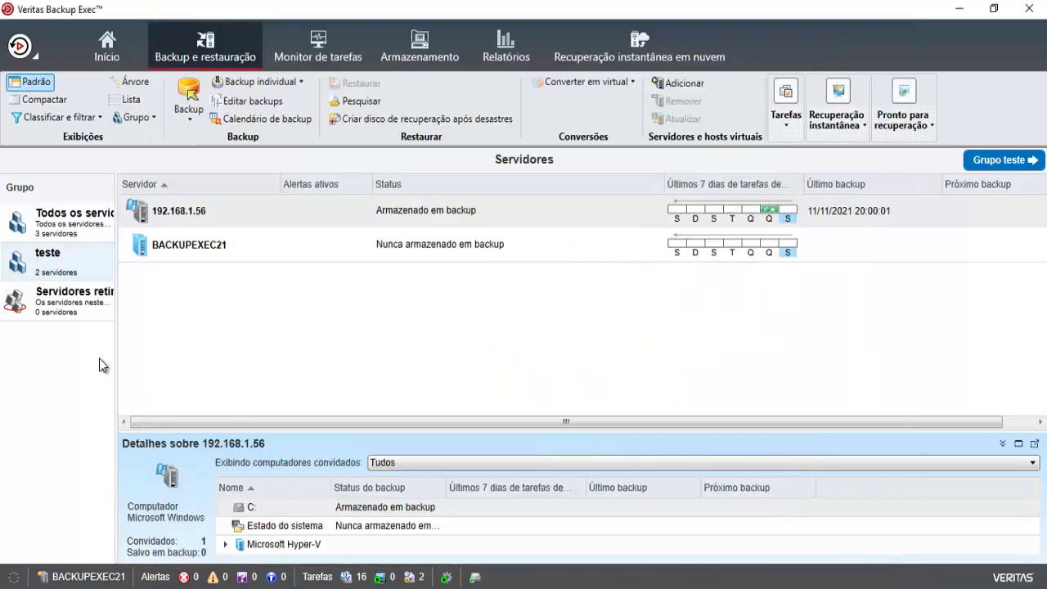
Remove the server group teste and return to the list of all servers
right_click(57, 273)
click(133, 117)
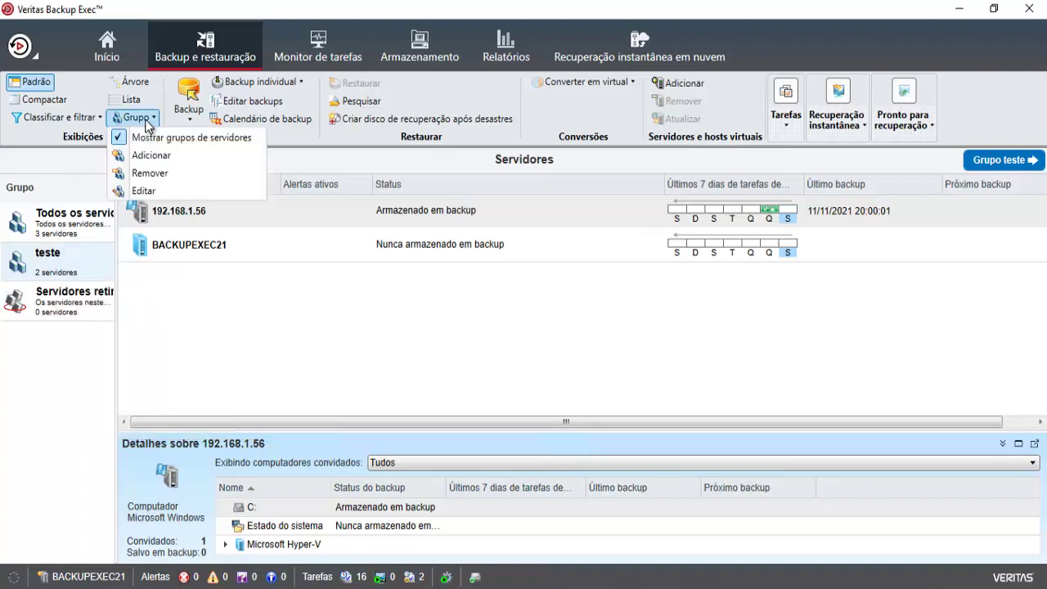
click(150, 173)
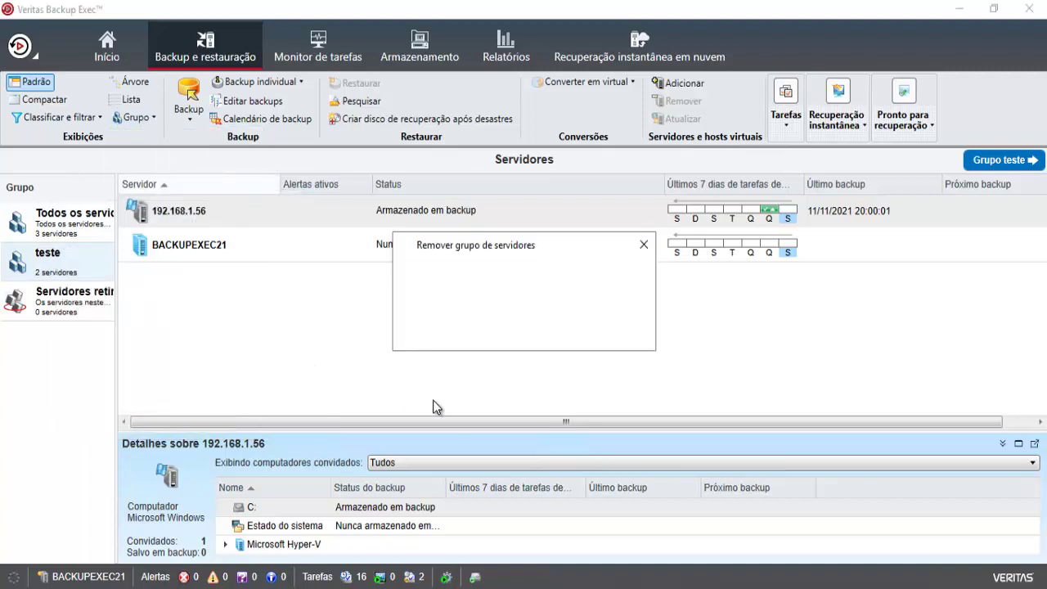
click(535, 330)
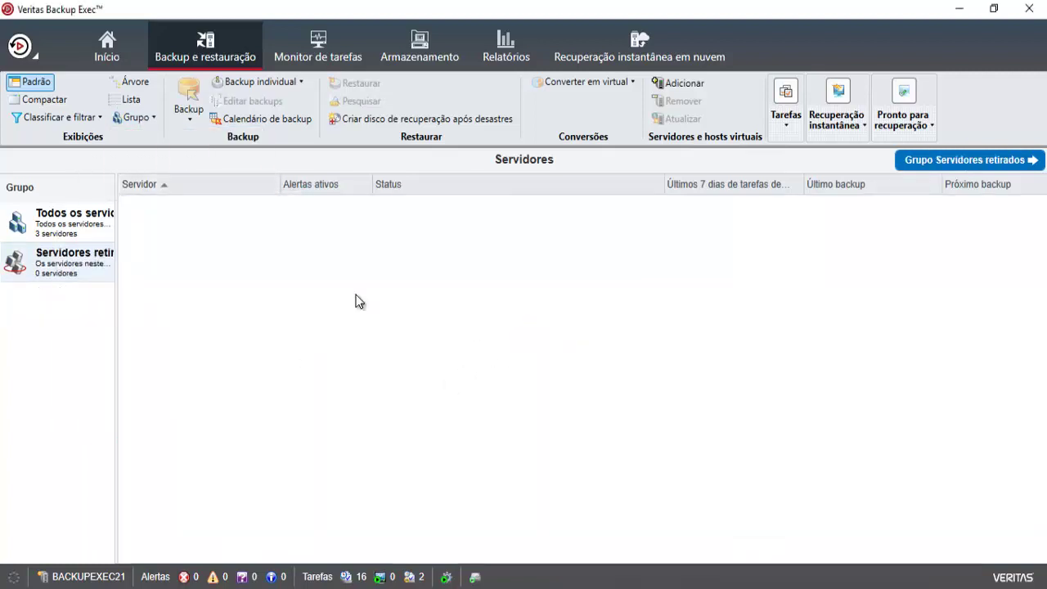
click(52, 233)
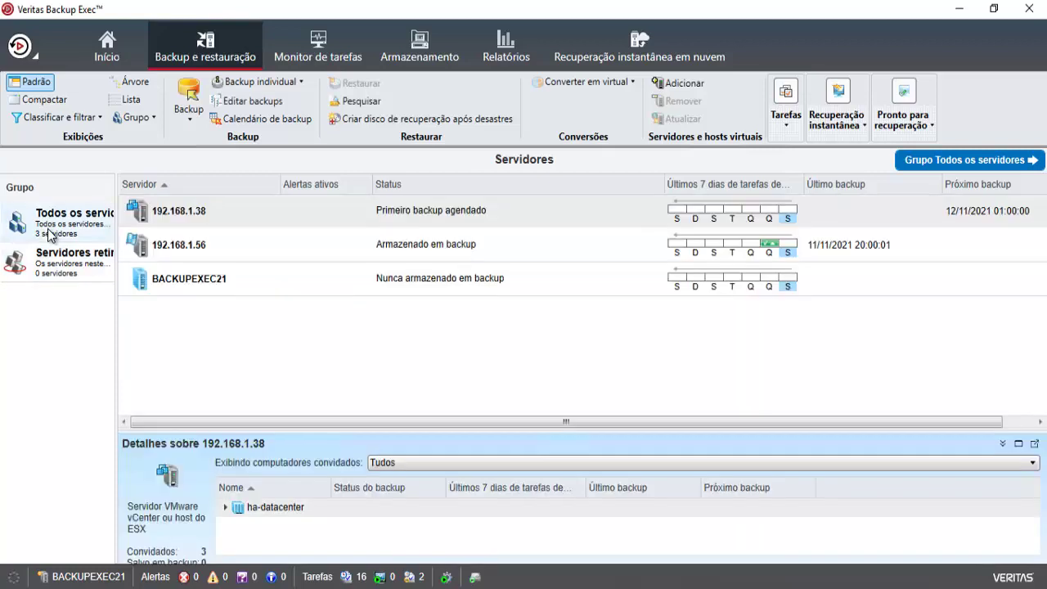